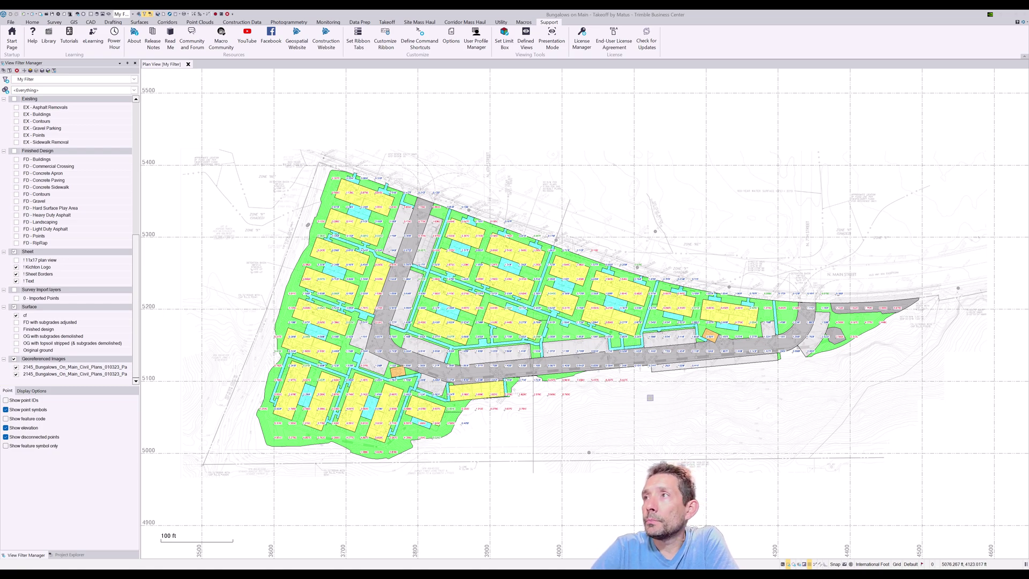
Step: Zoom into the site and open the Properties of the cf cut/fill map
{"action": "scroll", "coordinate": [552, 325], "scroll_direction": "up", "scroll_amount": 3}
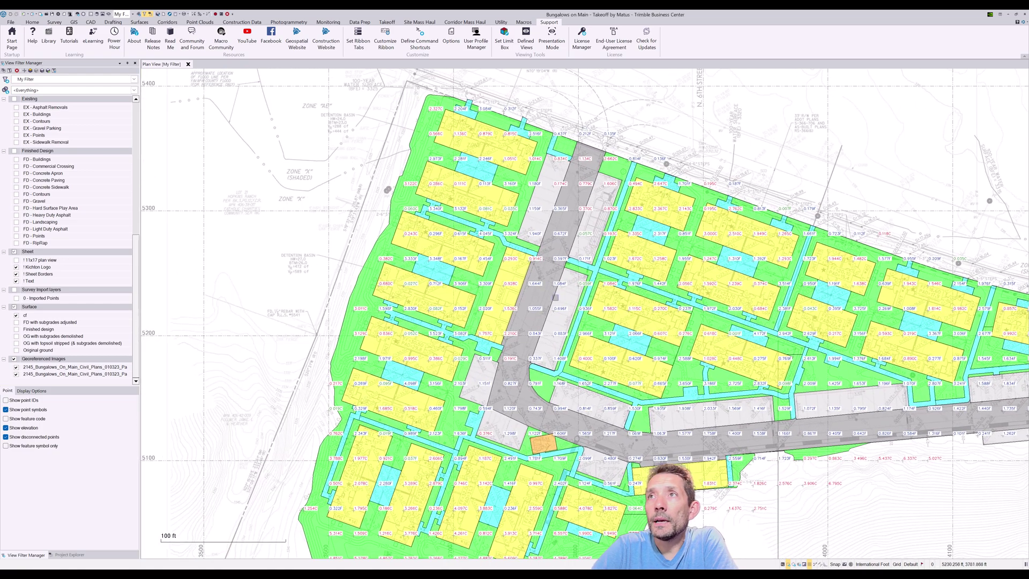
{"action": "scroll", "coordinate": [493, 245], "scroll_direction": "up", "scroll_amount": 3}
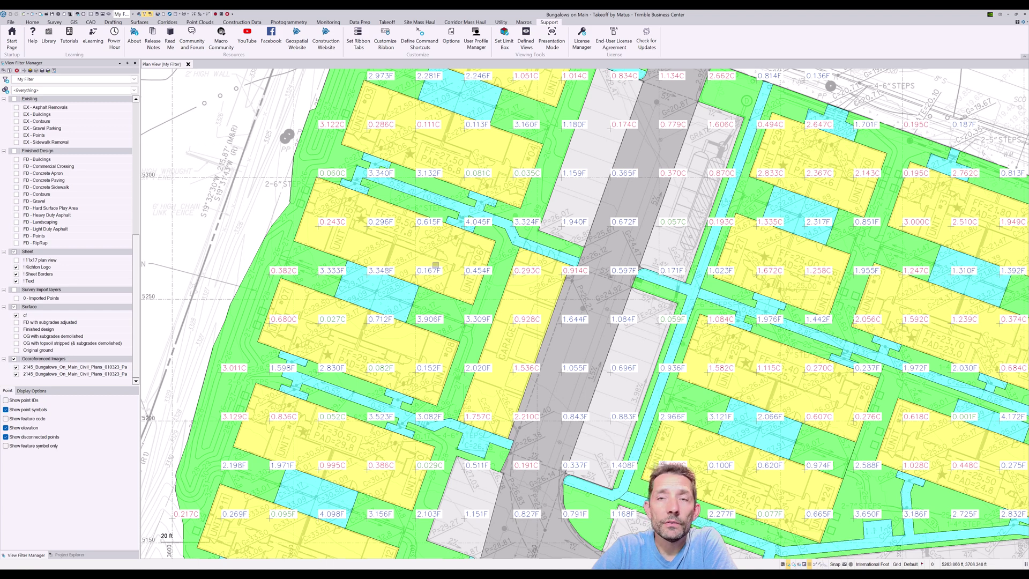
{"action": "left_click", "coordinate": [493, 232]}
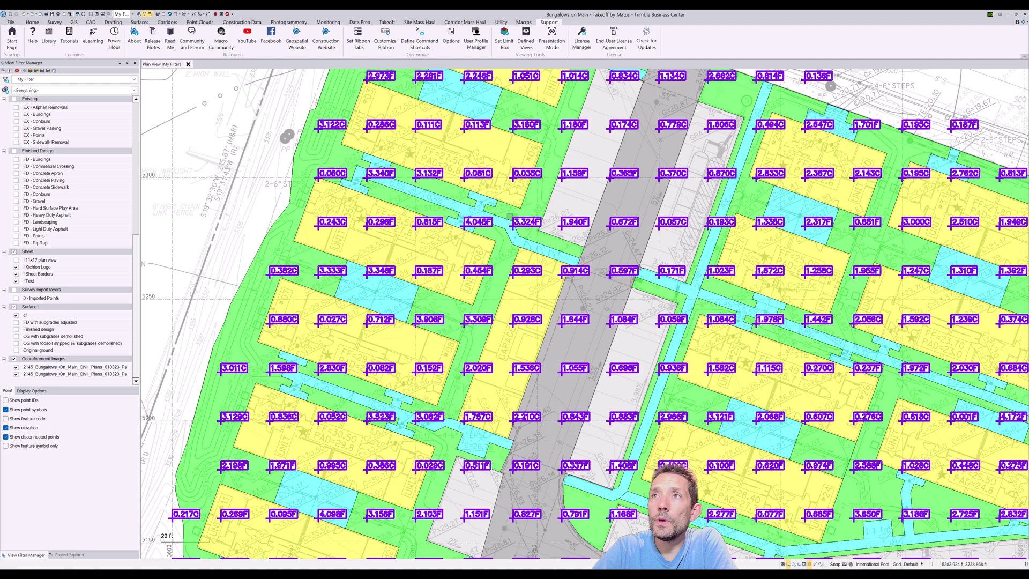
{"action": "right_click", "coordinate": [508, 214]}
{"action": "left_click", "coordinate": [525, 335]}
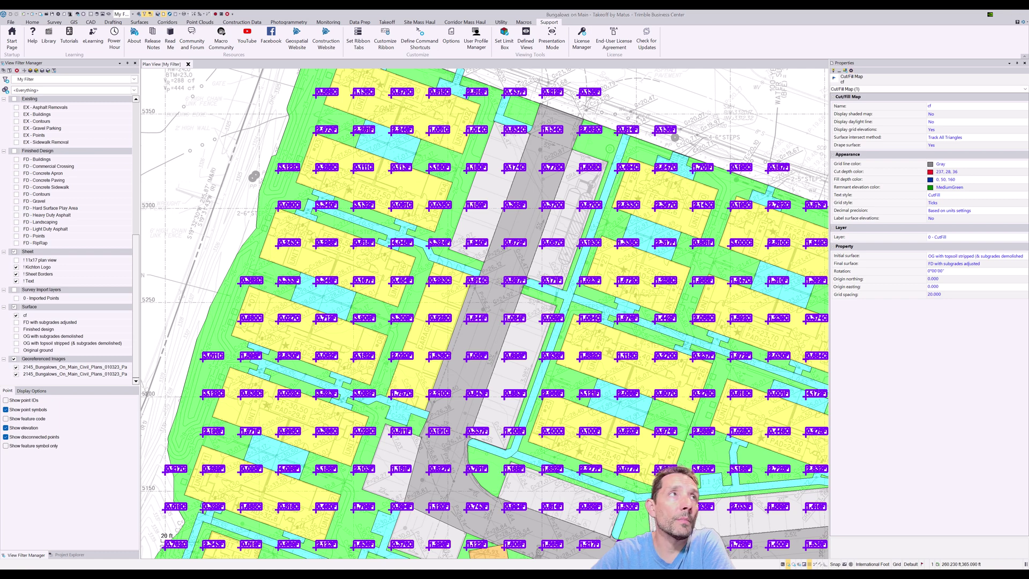
{"action": "left_click_drag", "start_coordinate": [200, 166], "coordinate": [475, 171]}
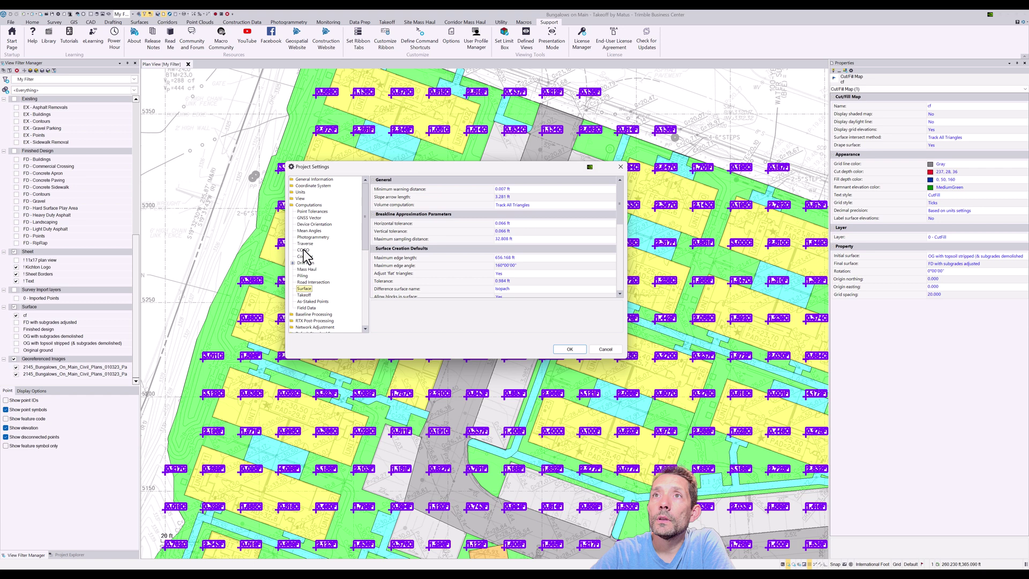
{"action": "scroll", "coordinate": [519, 249], "scroll_direction": "down", "scroll_amount": 5}
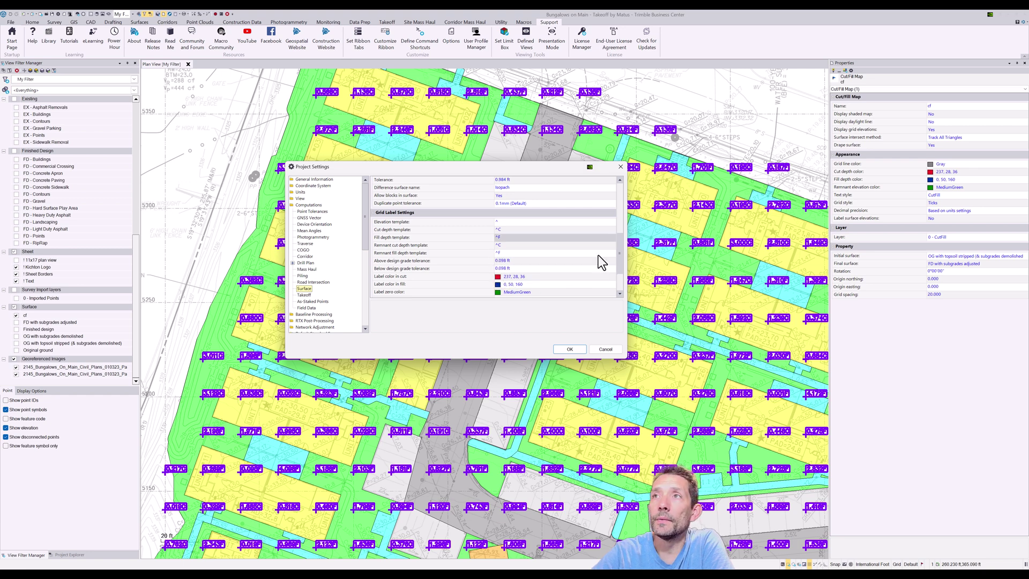
{"action": "scroll", "coordinate": [528, 292], "scroll_direction": "down", "scroll_amount": 2}
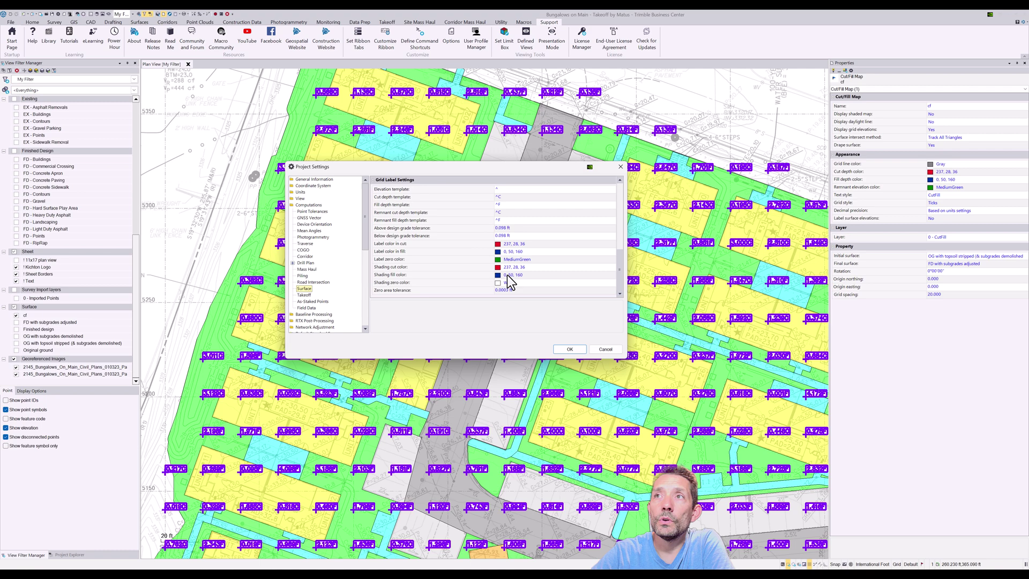
{"action": "left_click", "coordinate": [578, 349]}
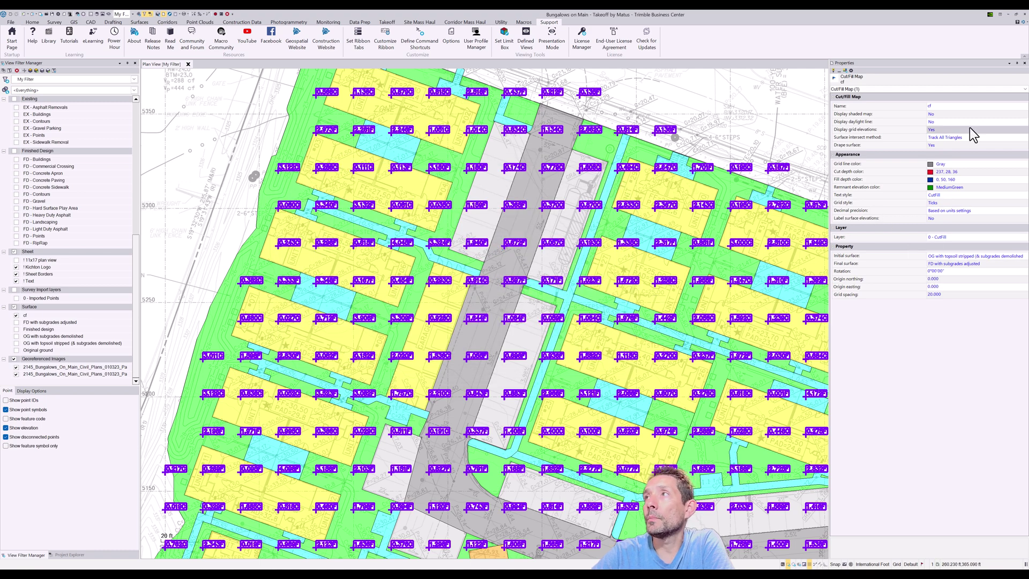
Step: Set Display shaded map to Yes for the cf cut/fill map
{"action": "left_click", "coordinate": [943, 114]}
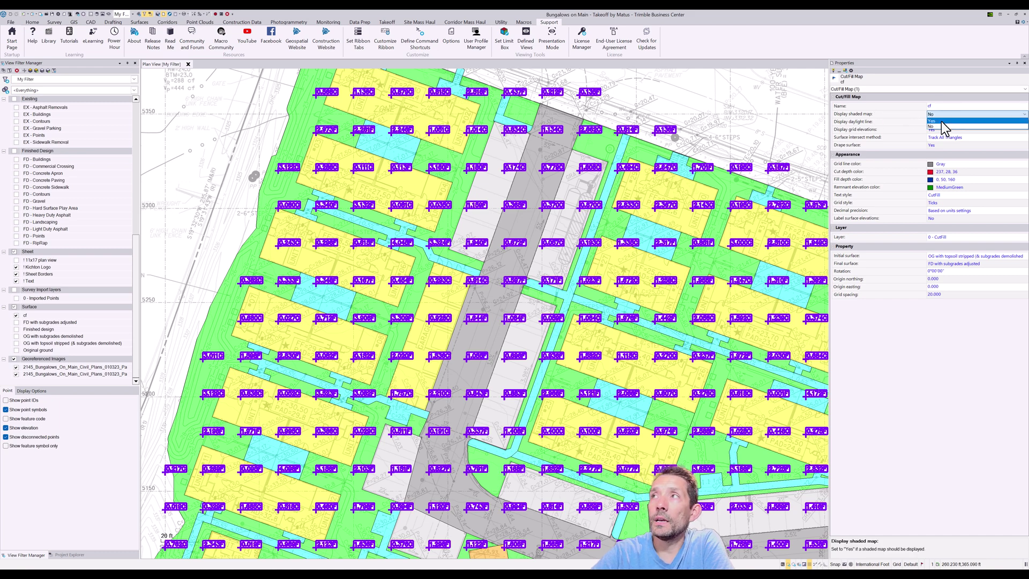
{"action": "left_click", "coordinate": [941, 121]}
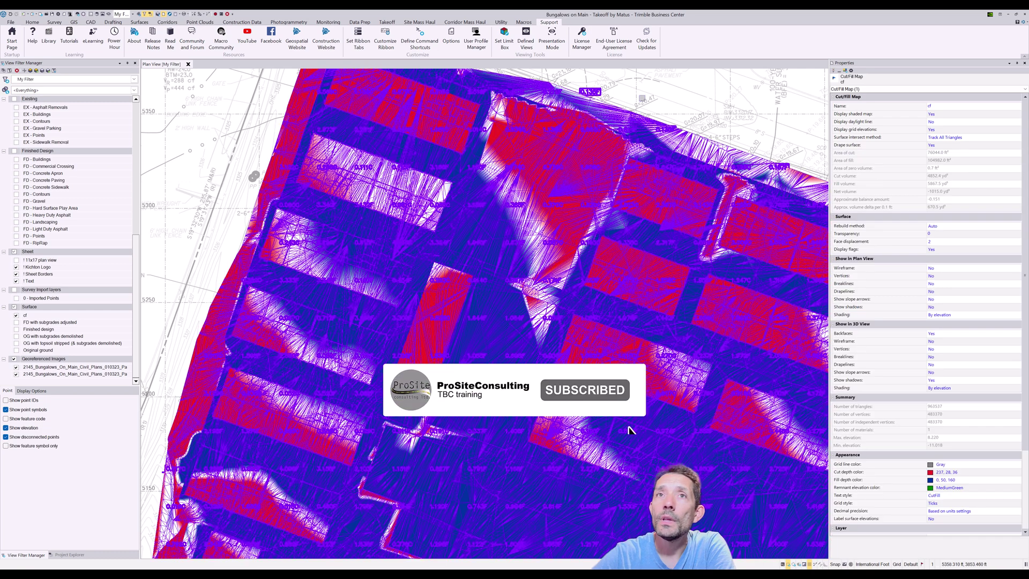
Step: Hide all drawing layers except 0 - CutFill in the View Filter Manager
{"action": "scroll", "coordinate": [433, 230], "scroll_direction": "down", "scroll_amount": 5}
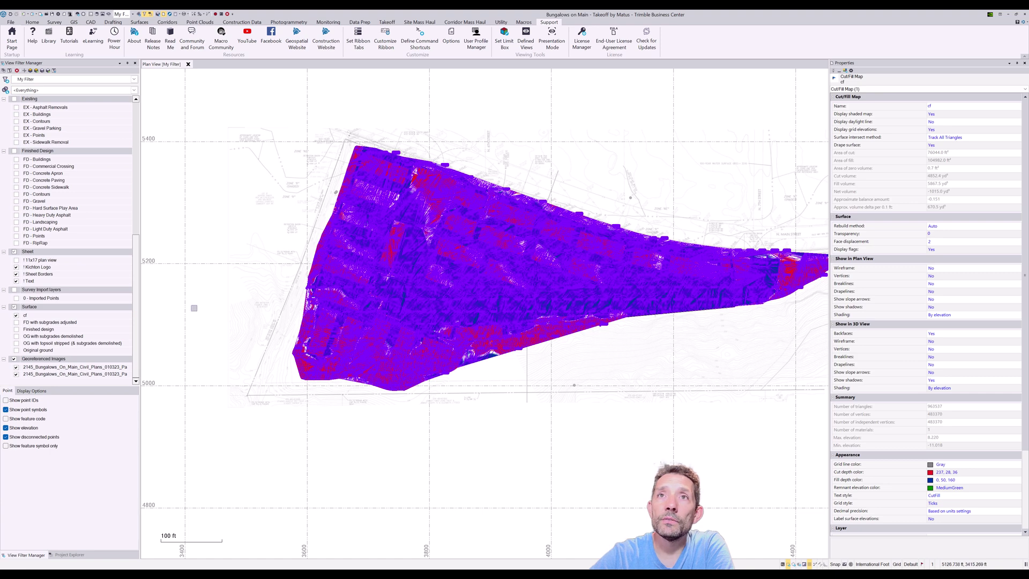
{"action": "left_click", "coordinate": [201, 305]}
{"action": "scroll", "coordinate": [43, 193], "scroll_direction": "up", "scroll_amount": 8}
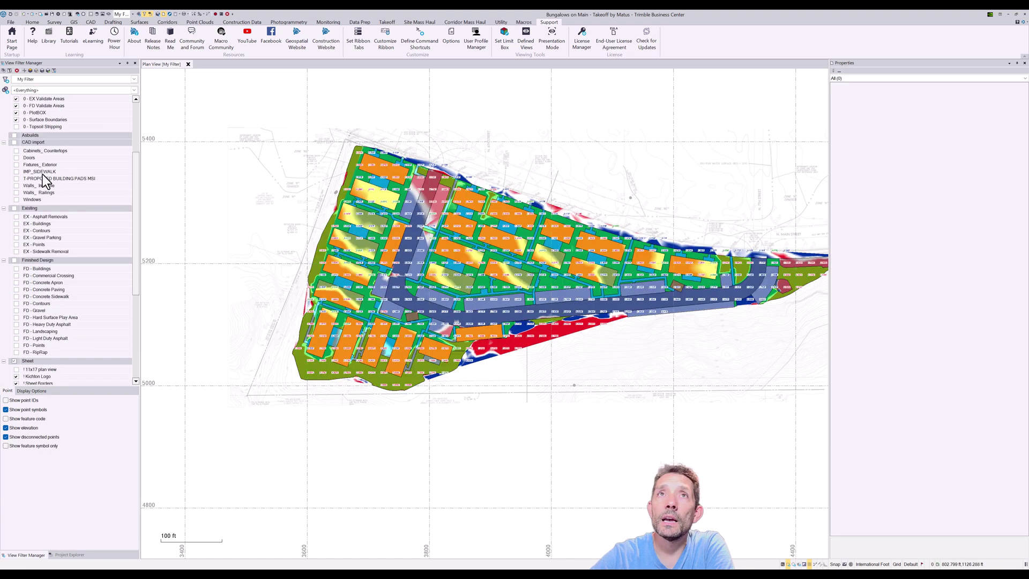
{"action": "left_click", "coordinate": [14, 99]}
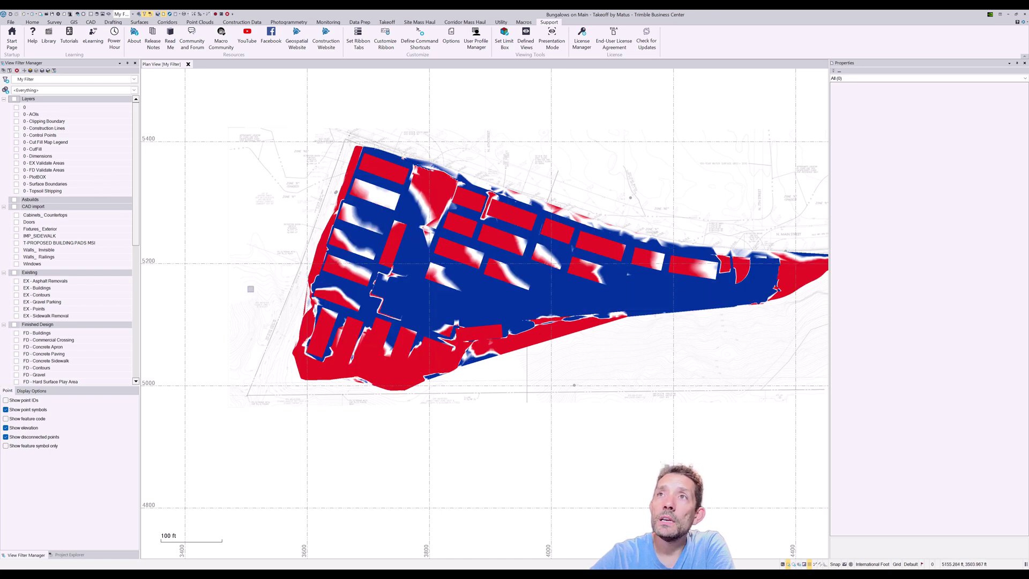
{"action": "scroll", "coordinate": [344, 226], "scroll_direction": "up", "scroll_amount": 2}
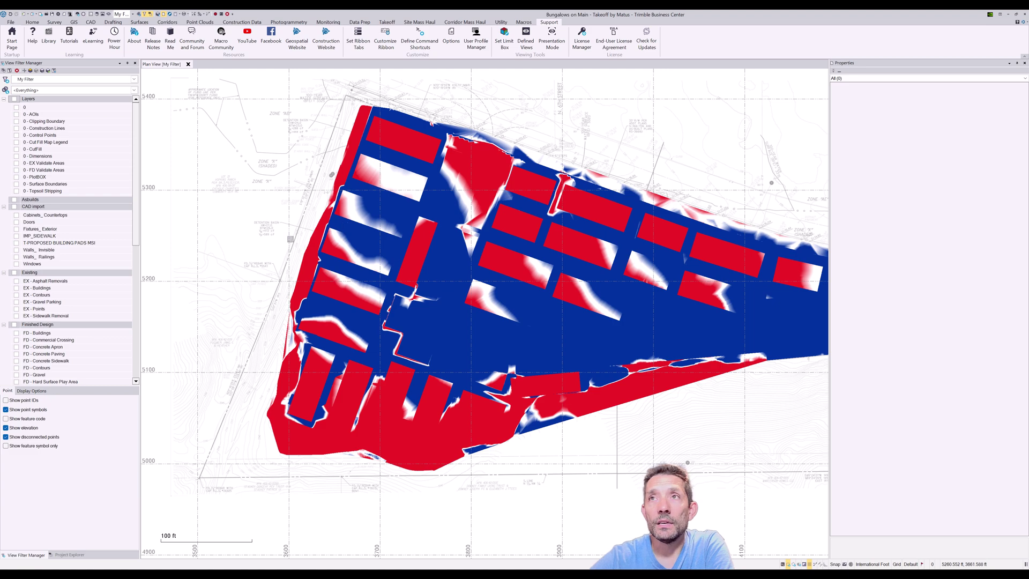
{"action": "scroll", "coordinate": [395, 165], "scroll_direction": "up", "scroll_amount": 3}
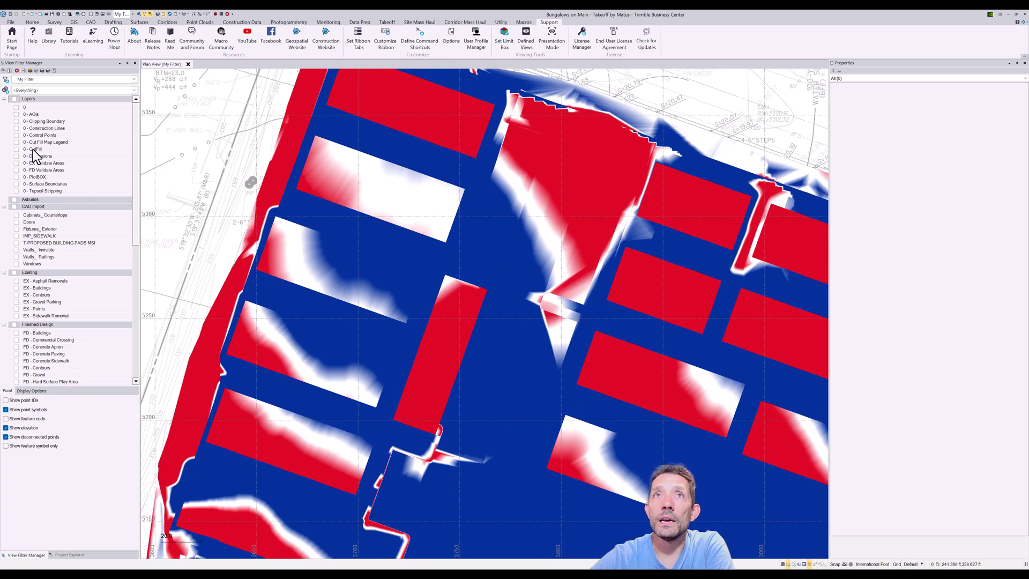
{"action": "left_click", "coordinate": [16, 149]}
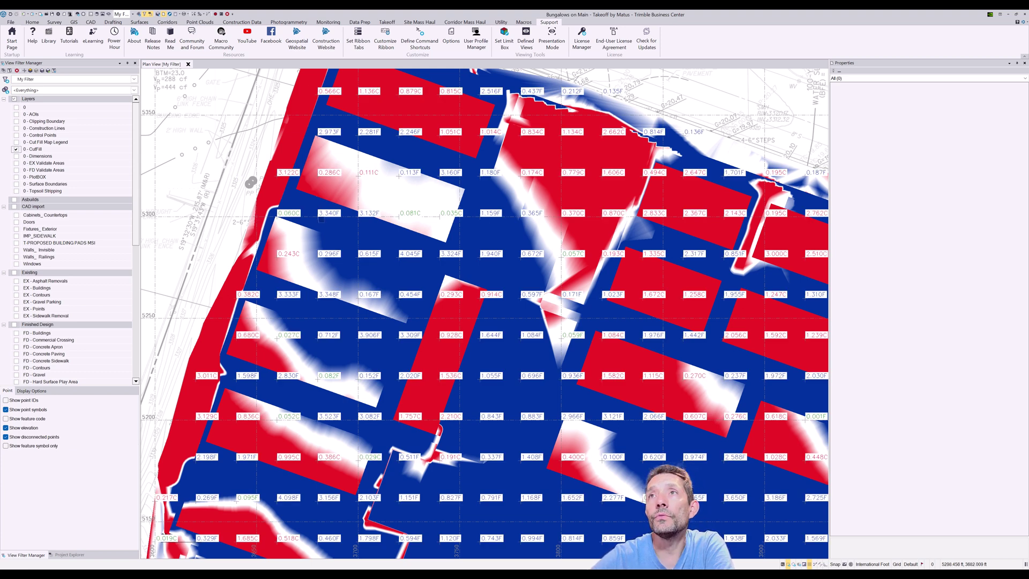
Step: Select the cut/fill map on the plan to show its properties
{"action": "scroll", "coordinate": [429, 217], "scroll_direction": "down", "scroll_amount": 1}
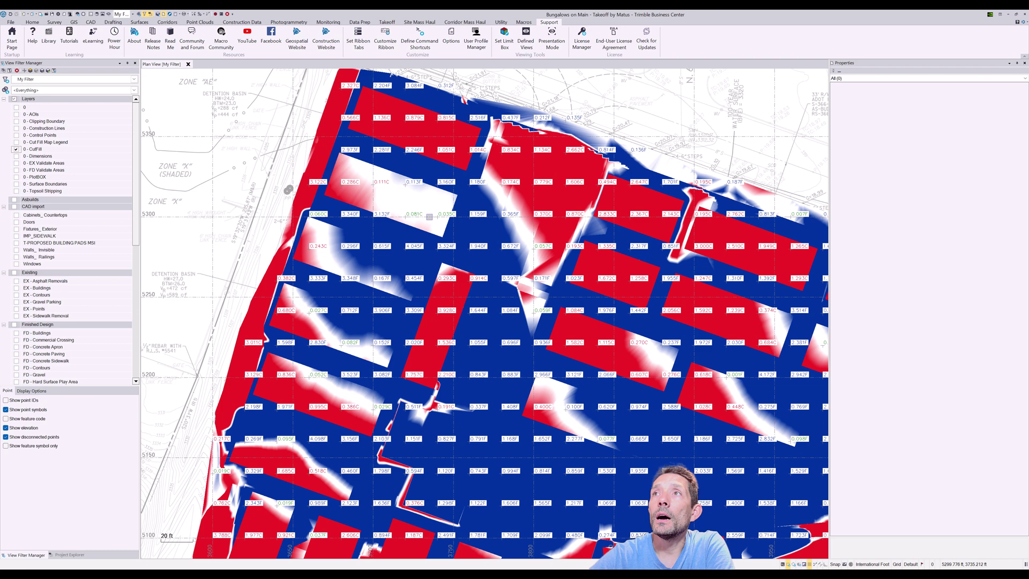
{"action": "mouse_move", "coordinate": [429, 216]}
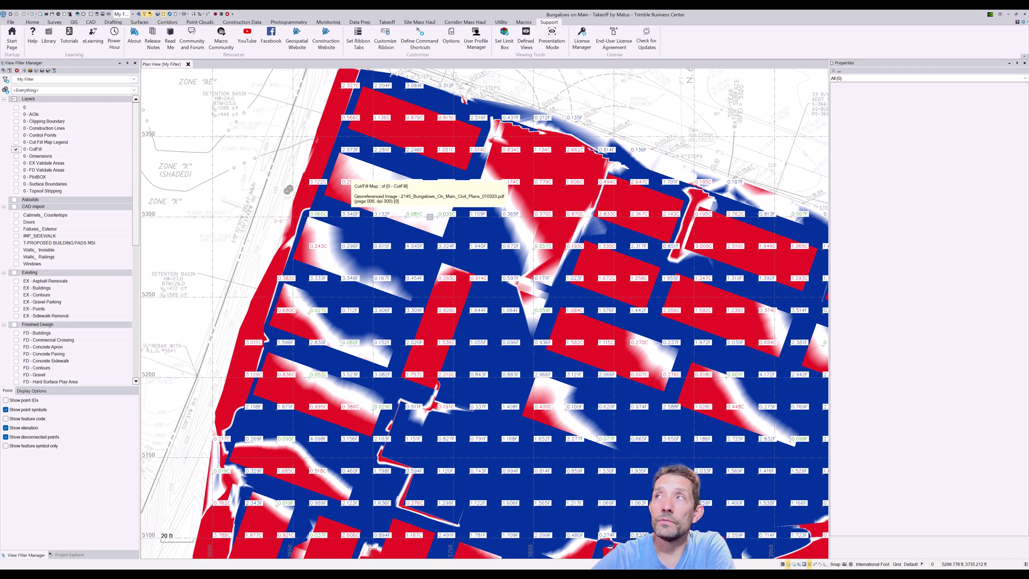
{"action": "left_click", "coordinate": [657, 191]}
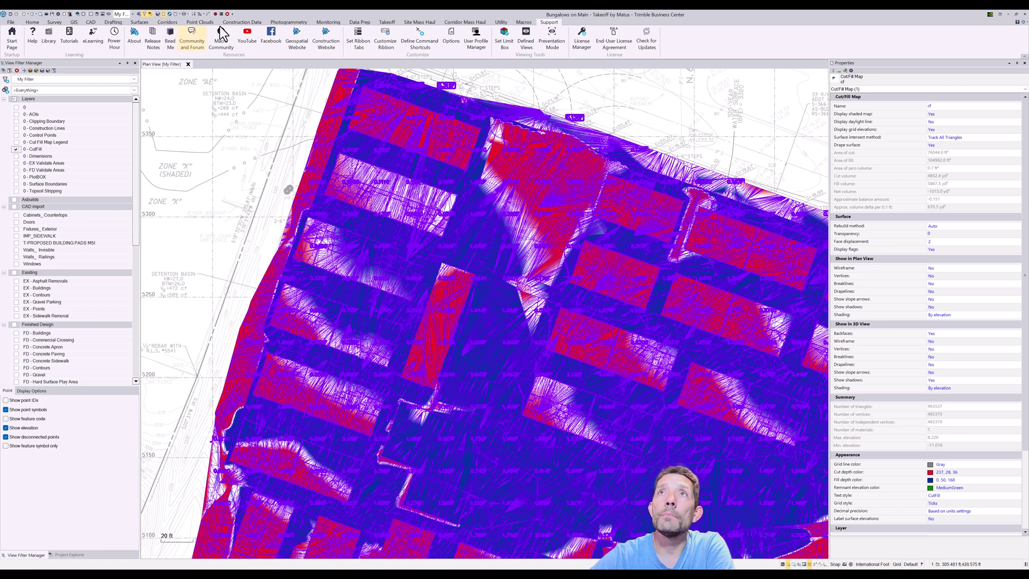
Step: Open the map's colour mapping, review the stops from -11.018 to 11.018, and apply
{"action": "left_click", "coordinate": [387, 22]}
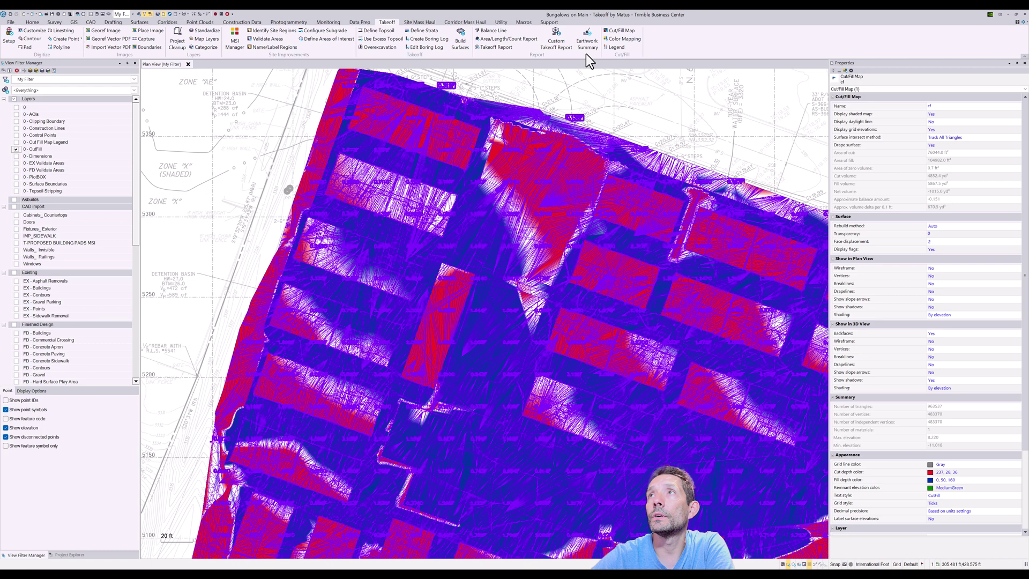
{"action": "left_click", "coordinate": [625, 39]}
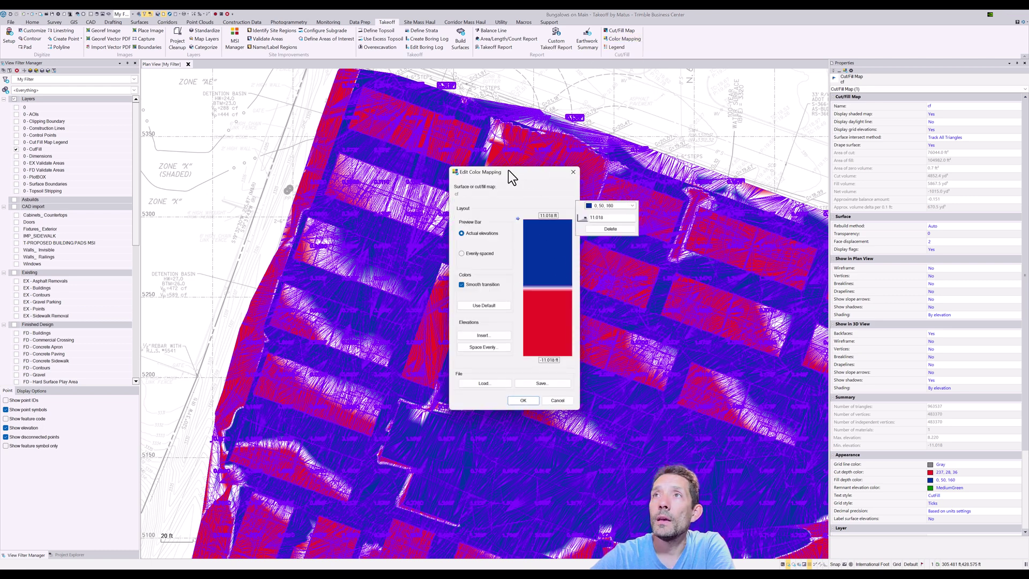
{"action": "left_click_drag", "start_coordinate": [509, 170], "coordinate": [462, 149]}
{"action": "left_click", "coordinate": [516, 260]}
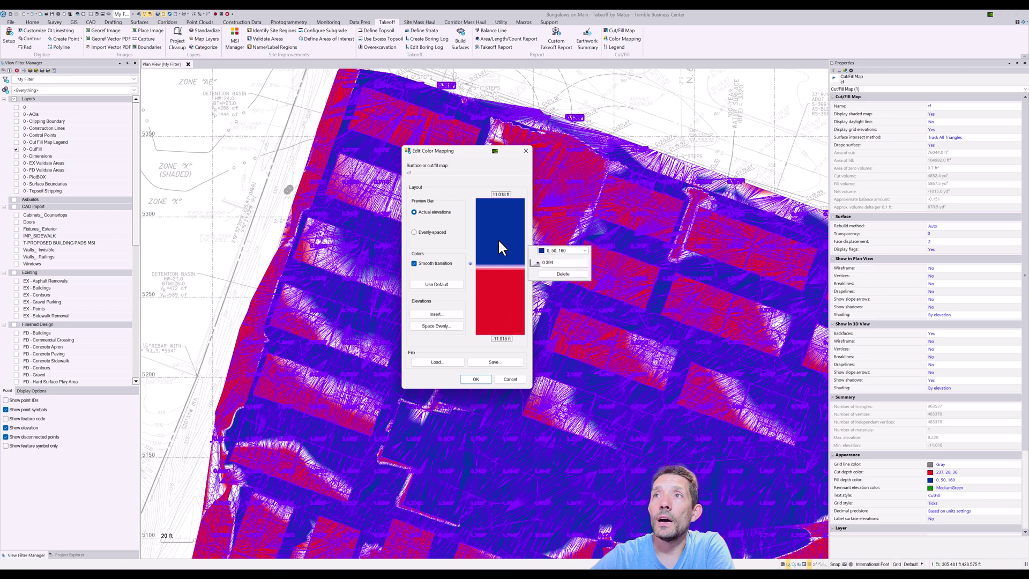
{"action": "left_click", "coordinate": [488, 276]}
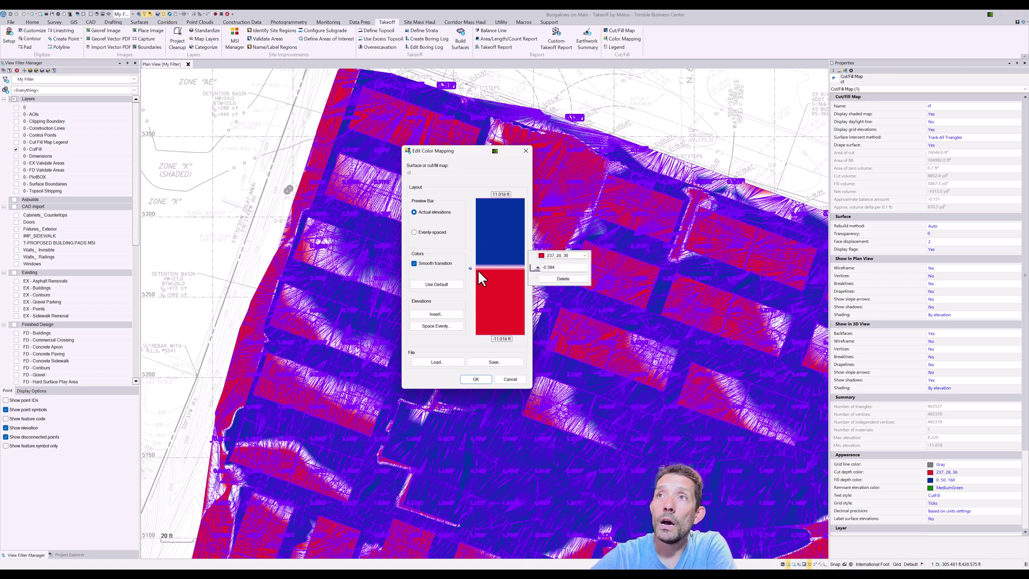
{"action": "left_click", "coordinate": [478, 298]}
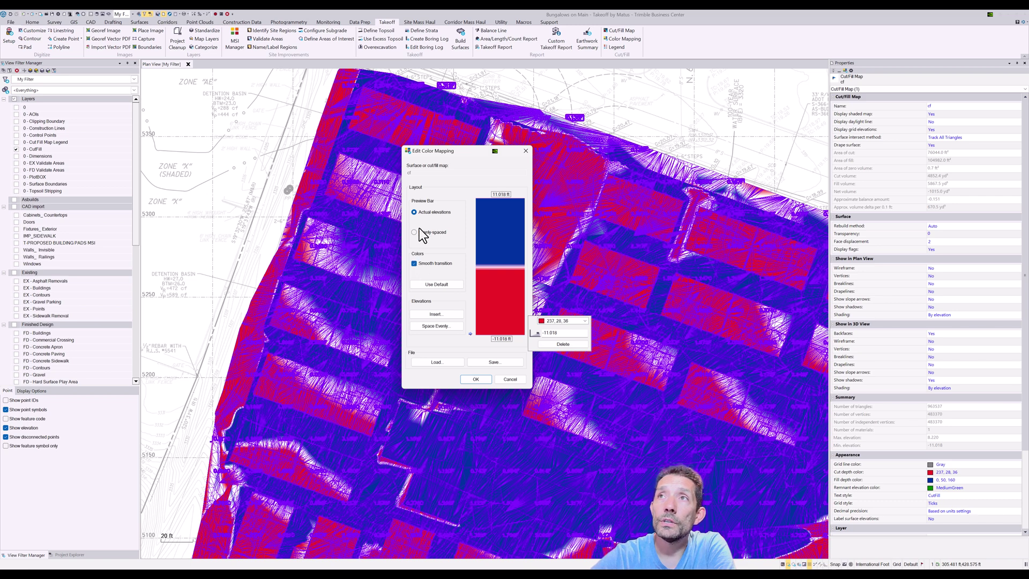
{"action": "left_click", "coordinate": [487, 184]}
{"action": "left_click", "coordinate": [494, 247]}
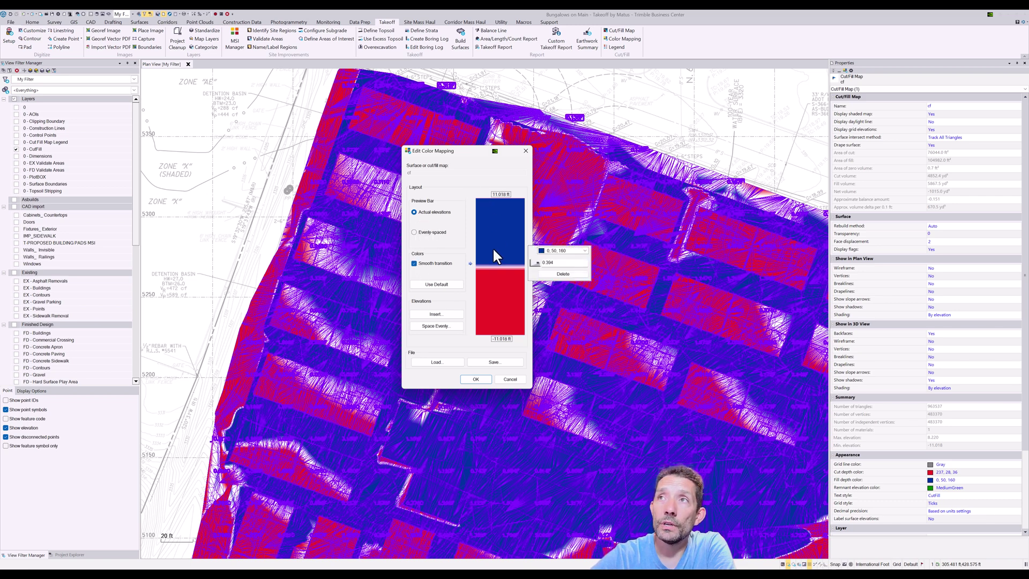
{"action": "left_click", "coordinate": [422, 234]}
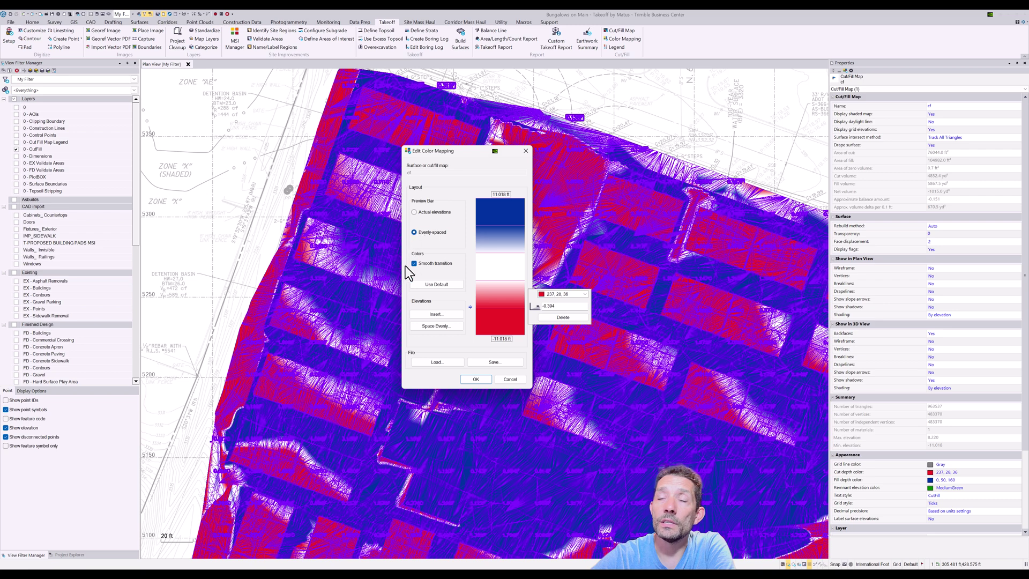
{"action": "left_click", "coordinate": [495, 319]}
{"action": "left_click", "coordinate": [476, 379]}
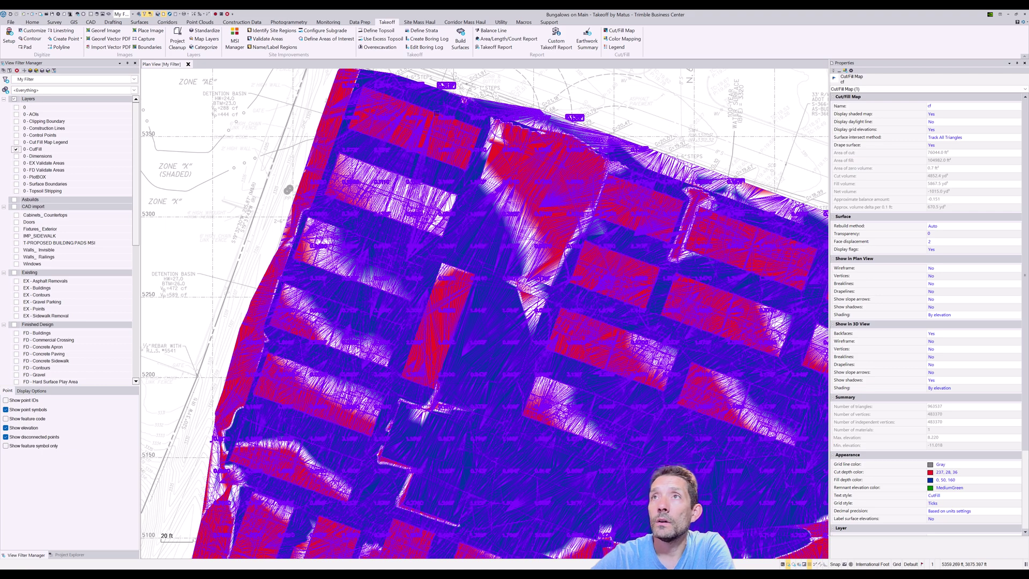
Step: Clear the selection, start Create Cut/Fill Map, and select the cut/fill map
{"action": "key", "text": "Escape"}
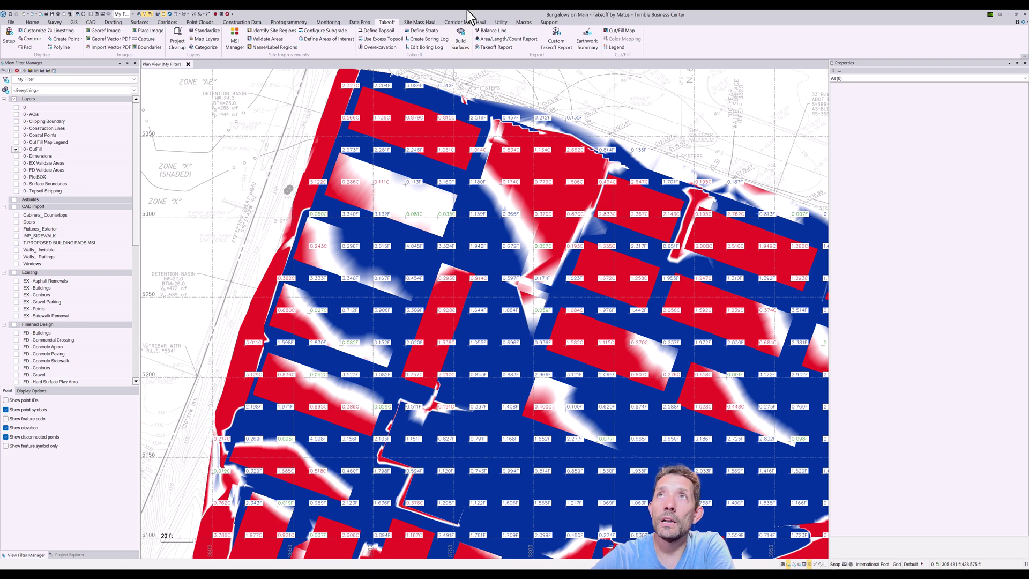
{"action": "left_click", "coordinate": [617, 32]}
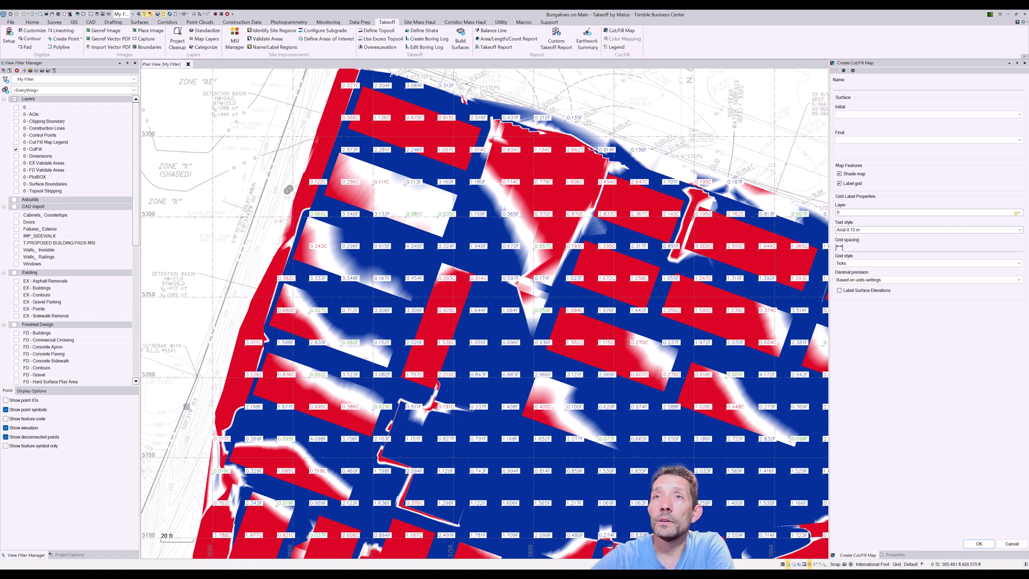
{"action": "left_click", "coordinate": [582, 128]}
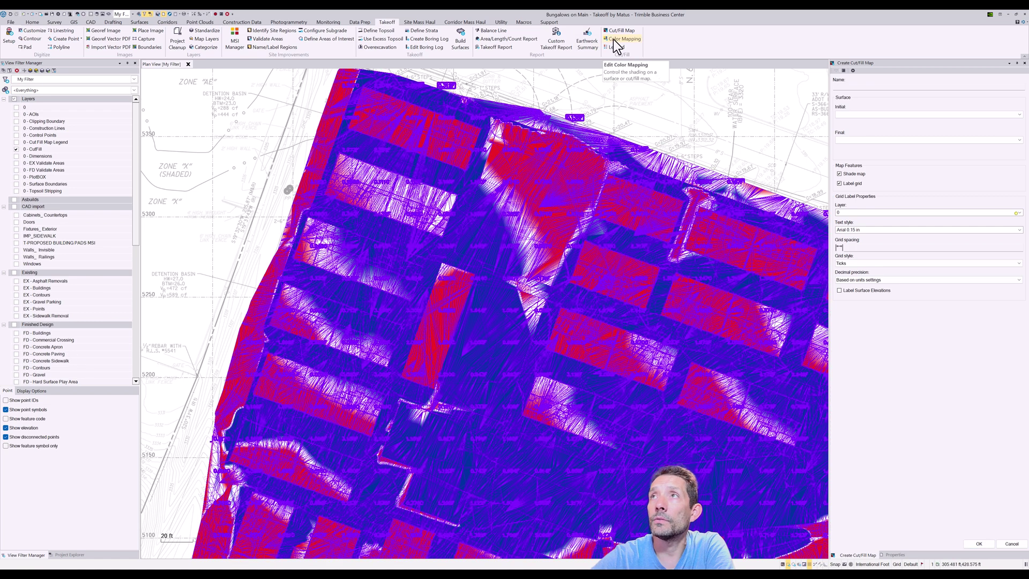
Step: Open the cut/fill map's colour mapping and review the existing blue-white-red stops
{"action": "left_click", "coordinate": [621, 40]}
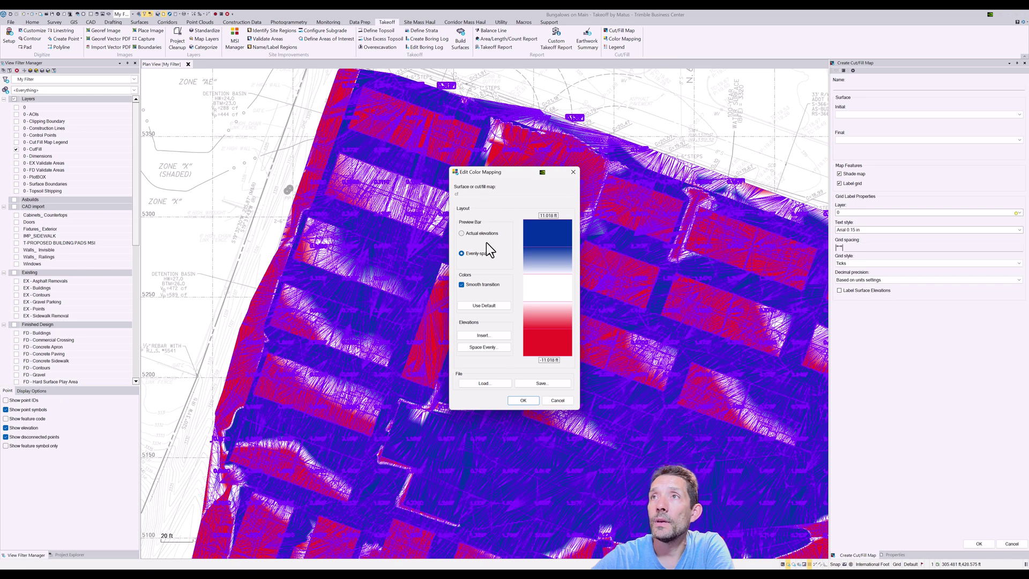
{"action": "left_click", "coordinate": [540, 268]}
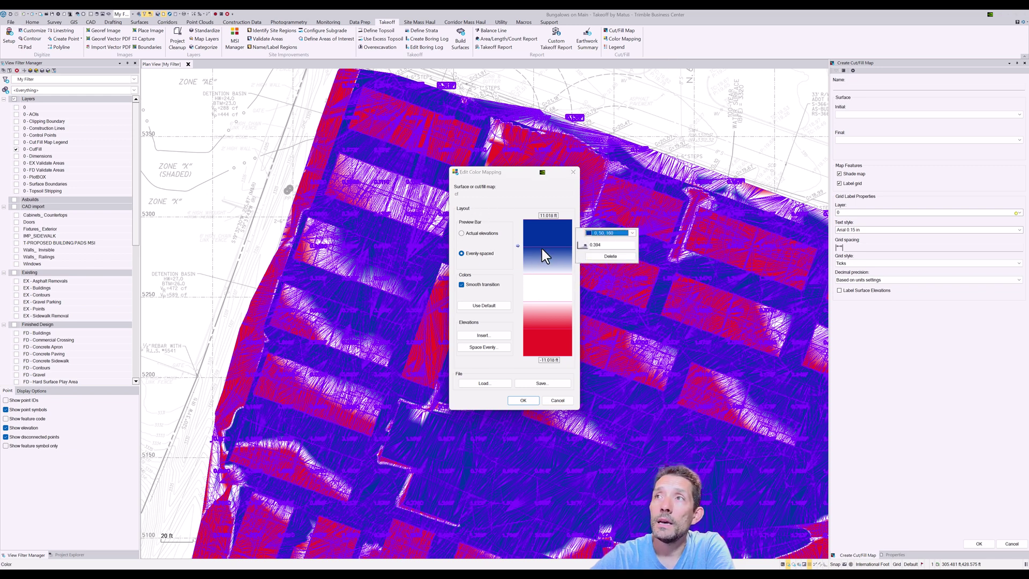
{"action": "left_click", "coordinate": [549, 223]}
{"action": "left_click", "coordinate": [543, 297]}
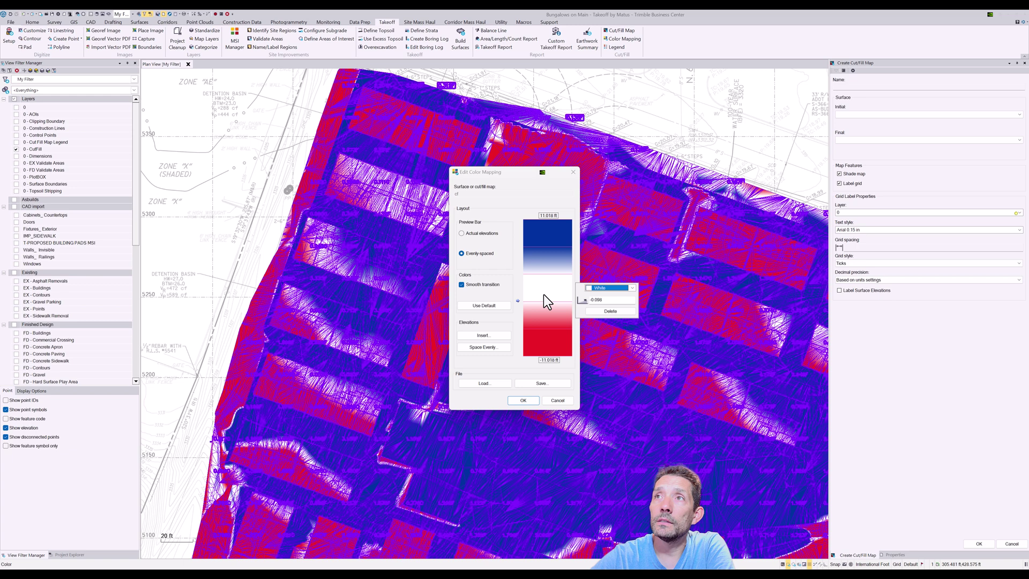
{"action": "left_click", "coordinate": [547, 218]}
{"action": "left_click", "coordinate": [533, 246]}
{"action": "left_click", "coordinate": [545, 217]}
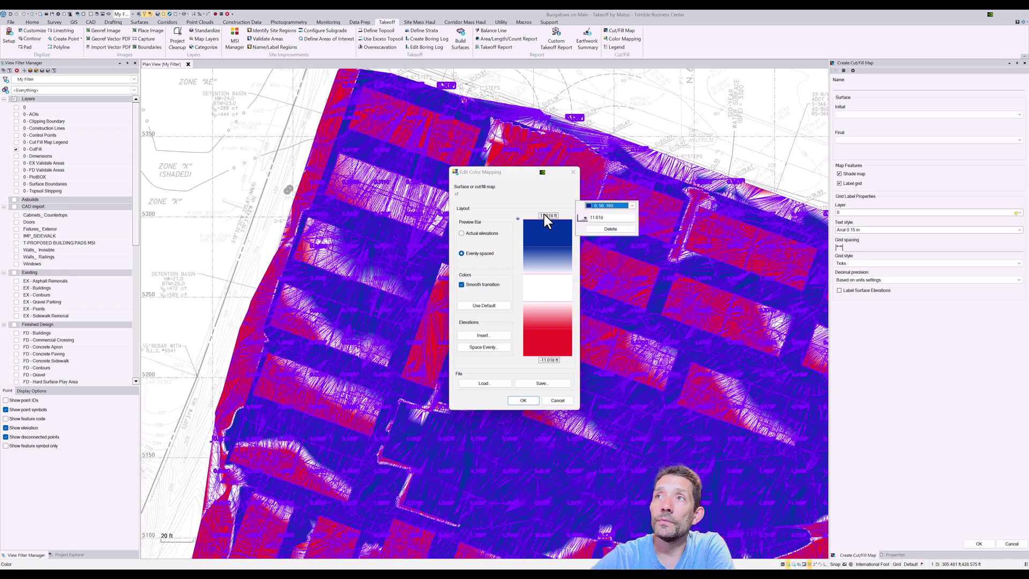
{"action": "left_click", "coordinate": [539, 272]}
{"action": "left_click", "coordinate": [528, 301]}
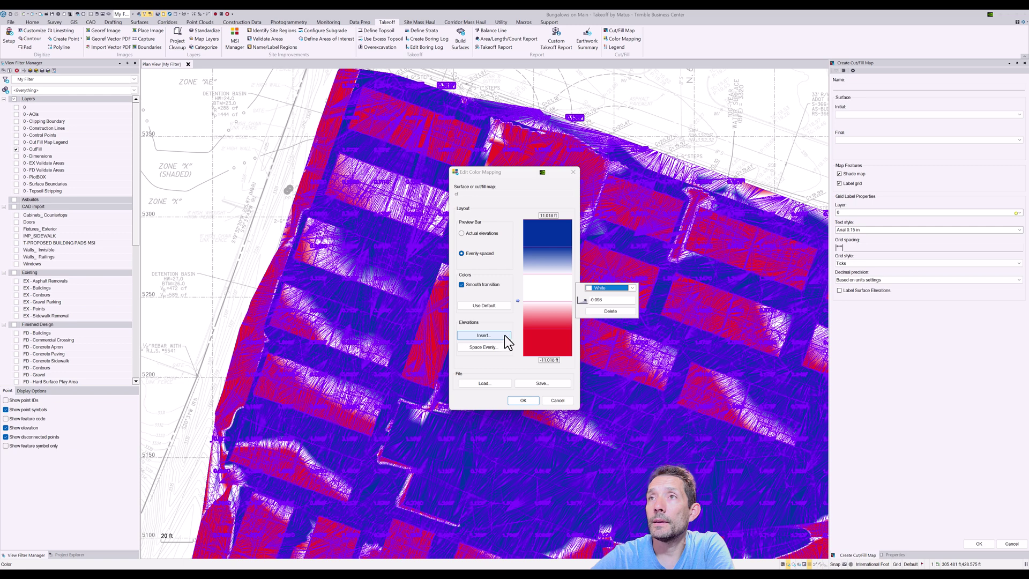
Step: Space the colour stops evenly by count between -11.018 and 11.018
{"action": "left_click", "coordinate": [498, 345]}
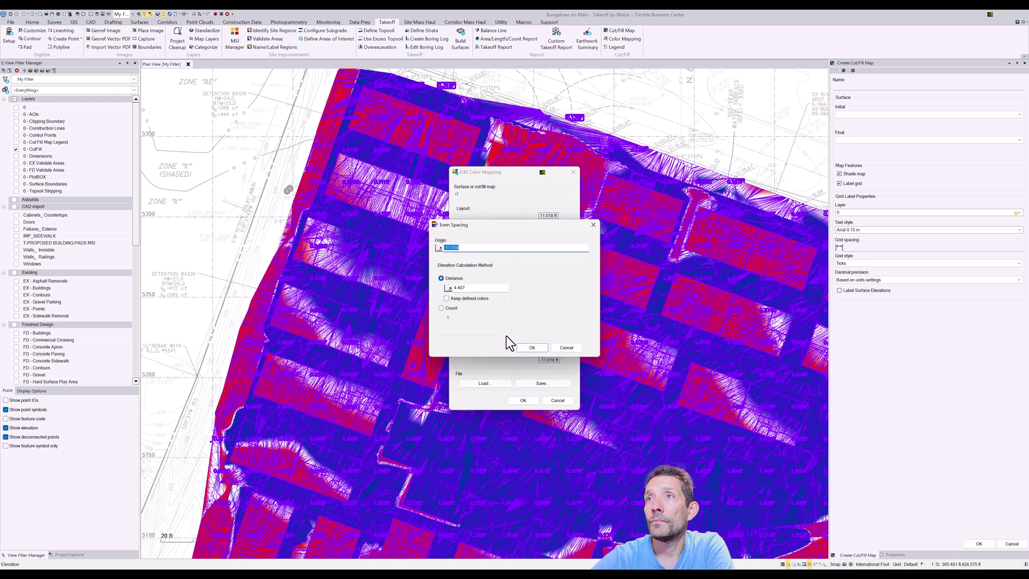
{"action": "left_click", "coordinate": [441, 309]}
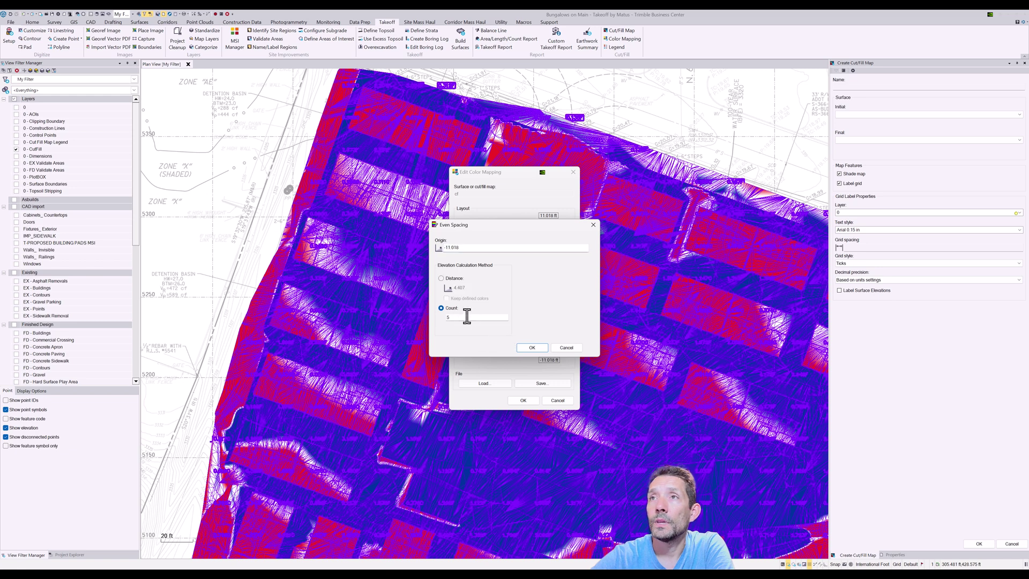
{"action": "double_click", "coordinate": [460, 317]}
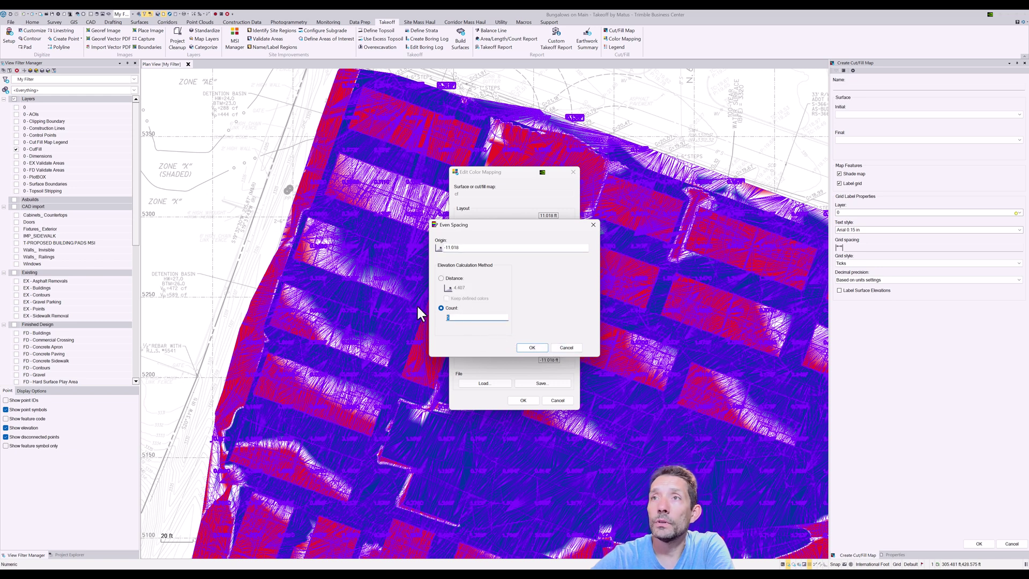
{"action": "left_click", "coordinate": [534, 348]}
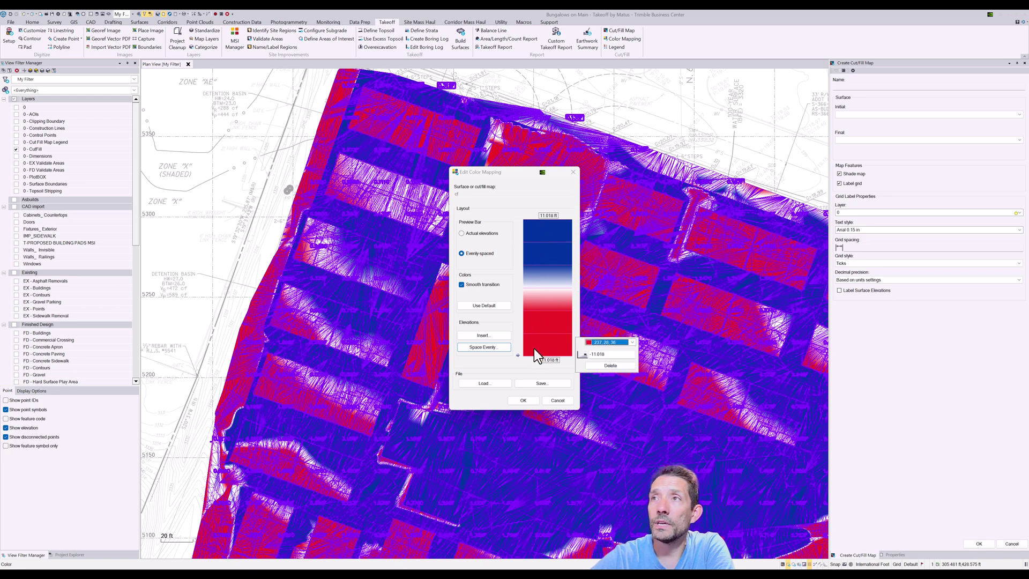
{"action": "left_click", "coordinate": [476, 346]}
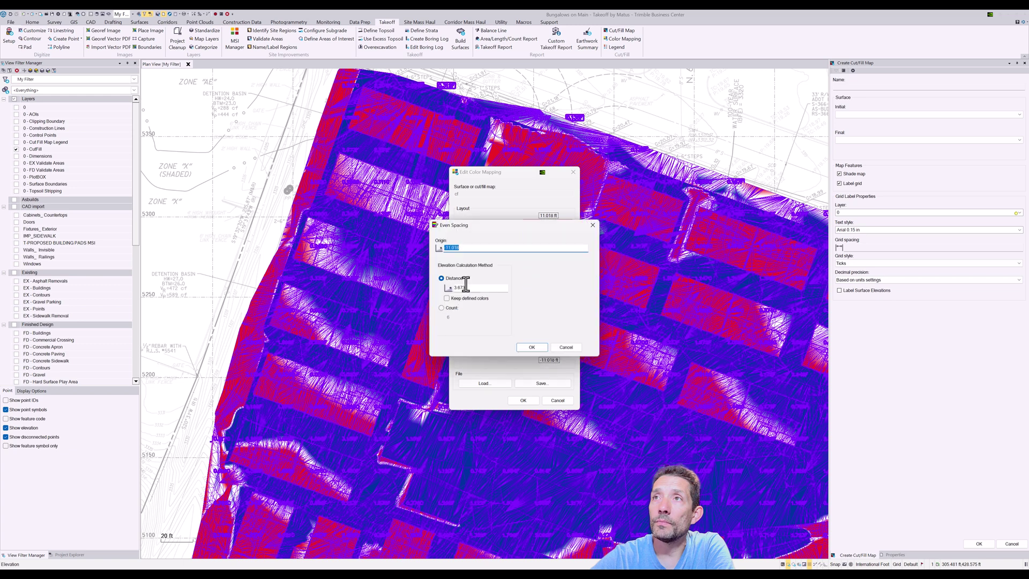
{"action": "left_click", "coordinate": [461, 318]}
{"action": "double_click", "coordinate": [461, 318]}
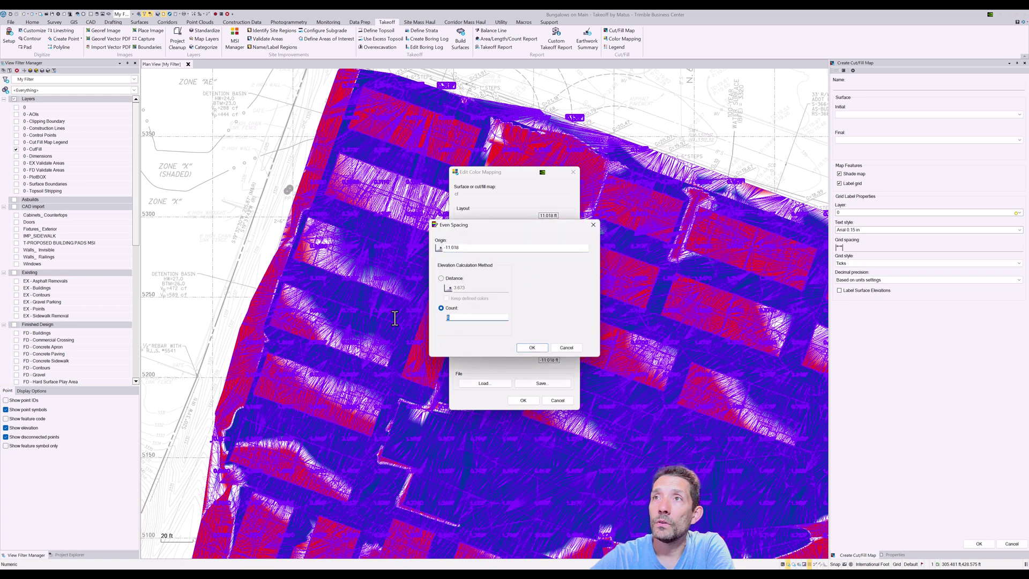
{"action": "left_click", "coordinate": [523, 348]}
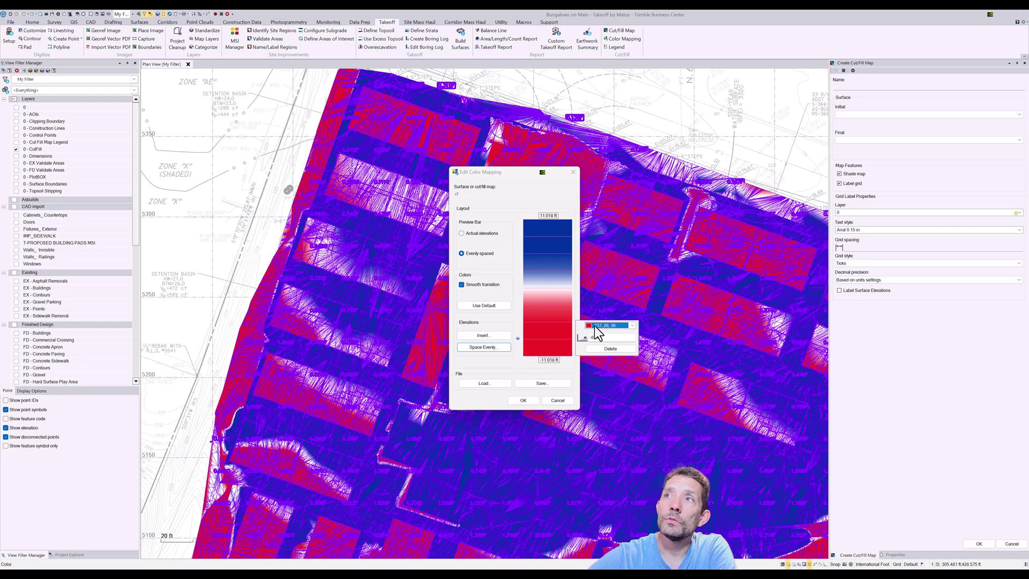
Step: Review the new stops, including -2.755, and select the 0.000 stop
{"action": "left_click", "coordinate": [540, 239]}
{"action": "left_click", "coordinate": [548, 219]}
{"action": "left_click", "coordinate": [572, 353]}
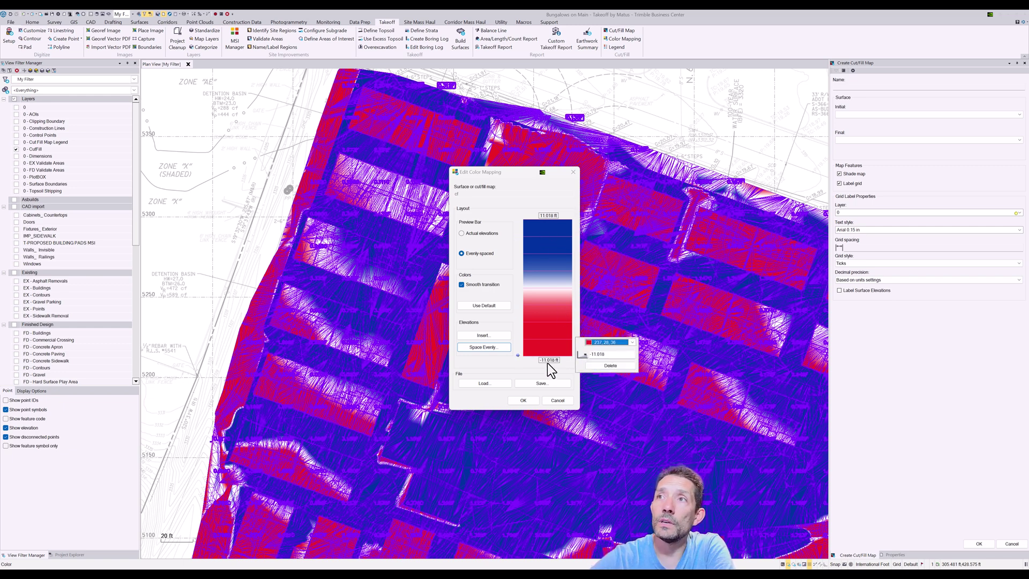
{"action": "left_click", "coordinate": [564, 321]}
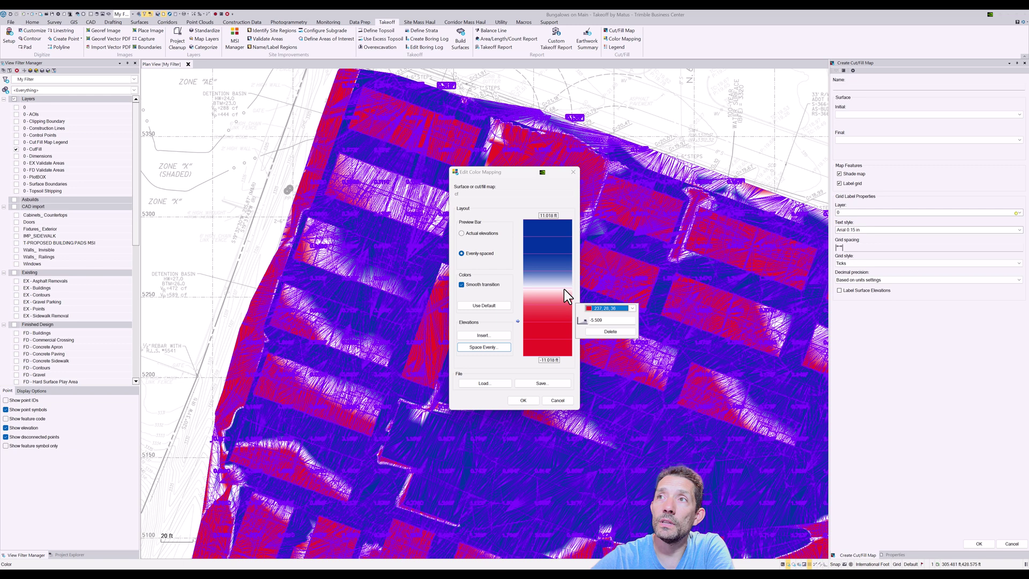
{"action": "left_click", "coordinate": [562, 355]}
{"action": "left_click", "coordinate": [564, 321]}
{"action": "left_click", "coordinate": [564, 305]}
{"action": "left_click", "coordinate": [558, 283]}
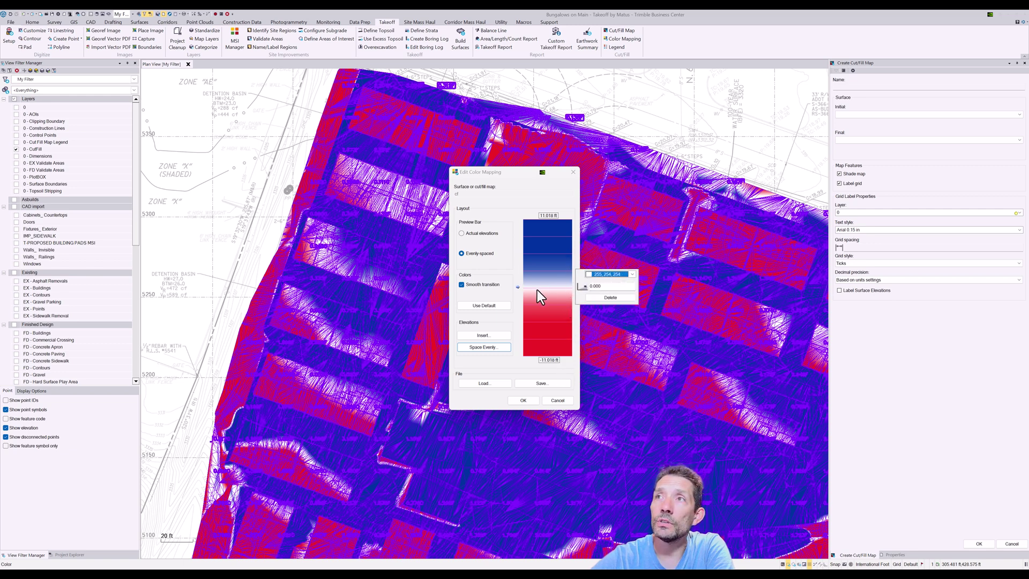
Step: Set the 0.000 colour stop to MediumGreen
{"action": "left_click", "coordinate": [590, 275]}
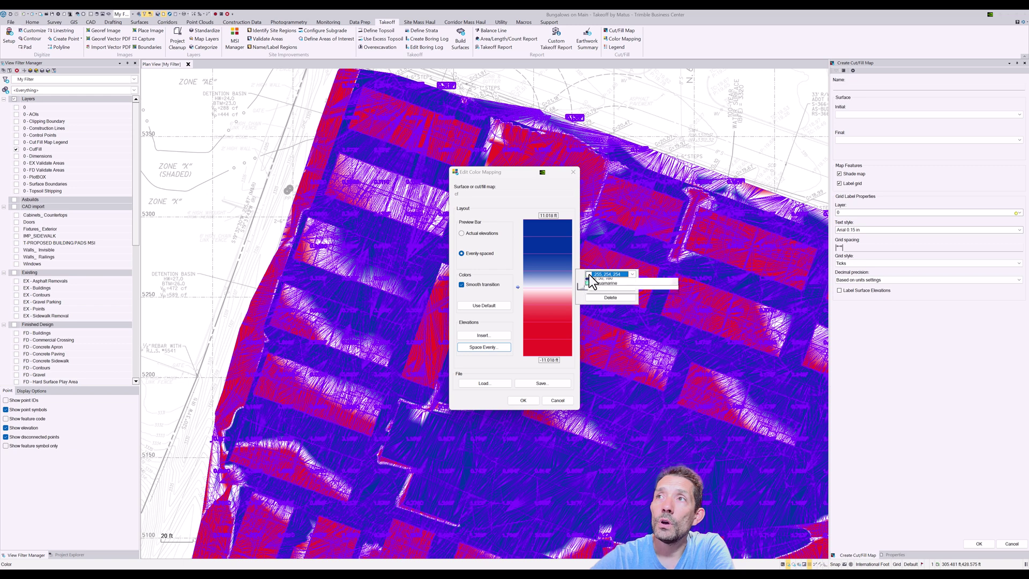
{"action": "scroll", "coordinate": [603, 306], "scroll_direction": "down", "scroll_amount": 2}
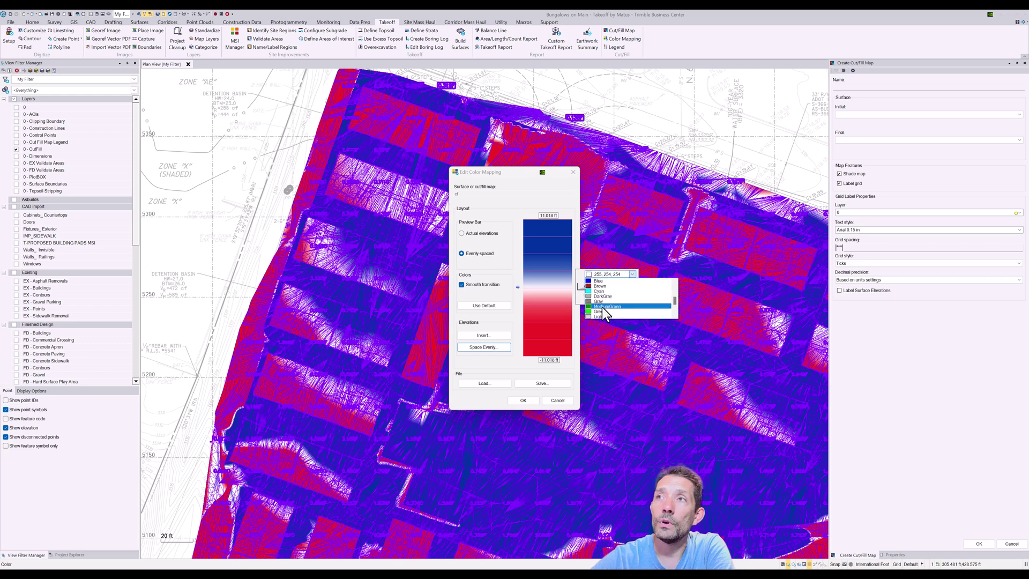
{"action": "left_click", "coordinate": [602, 307]}
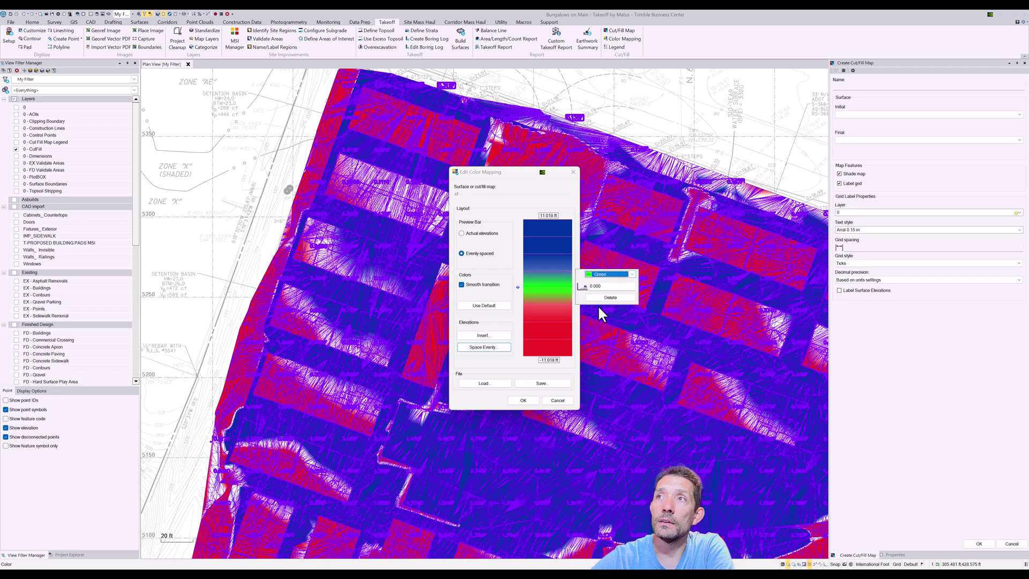
Step: Make the 5.509 colour stop Cyan, cancelling the accidental new-stop prompts
{"action": "left_click", "coordinate": [557, 267]}
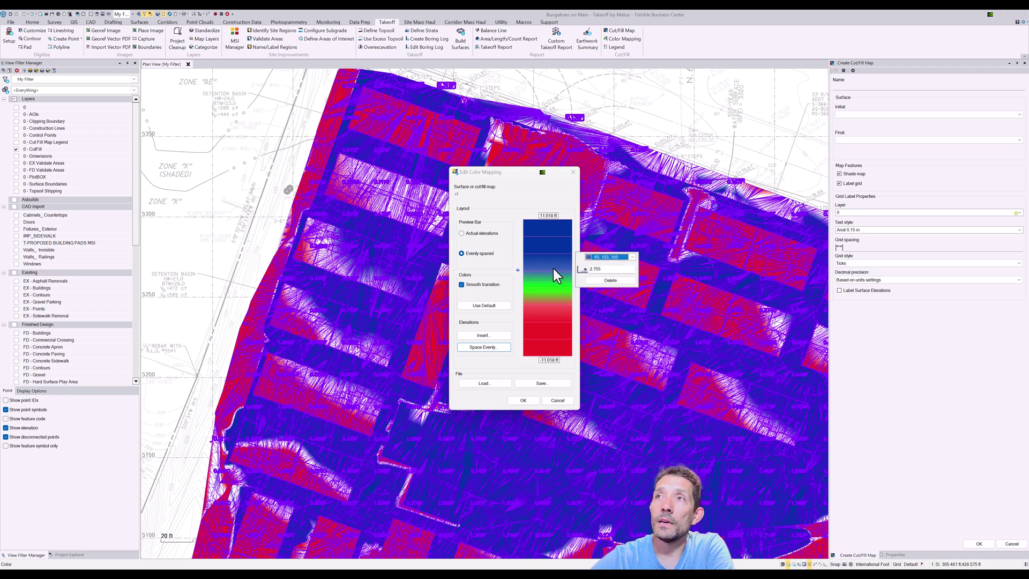
{"action": "left_click", "coordinate": [555, 262]}
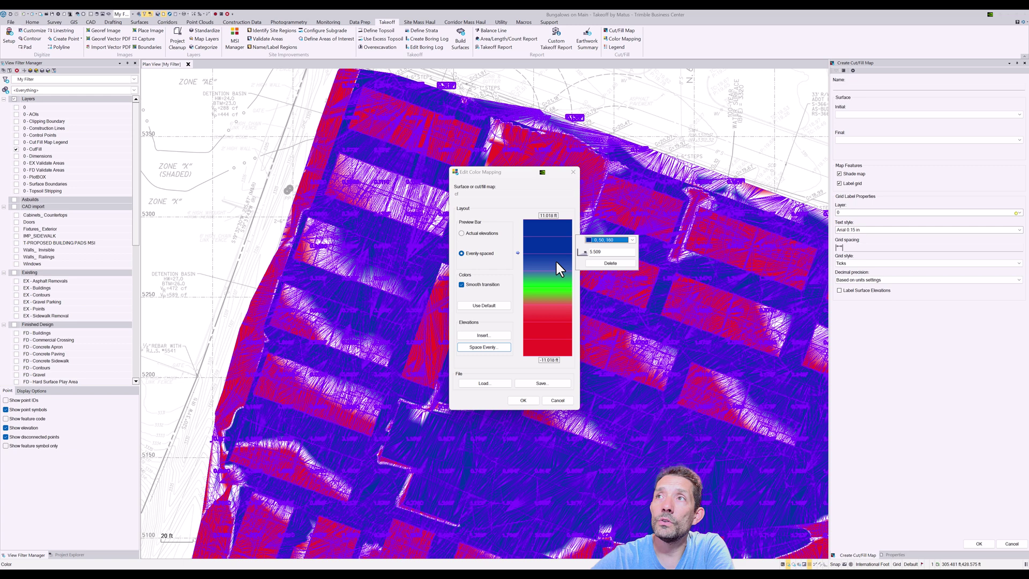
{"action": "double_click", "coordinate": [555, 255]}
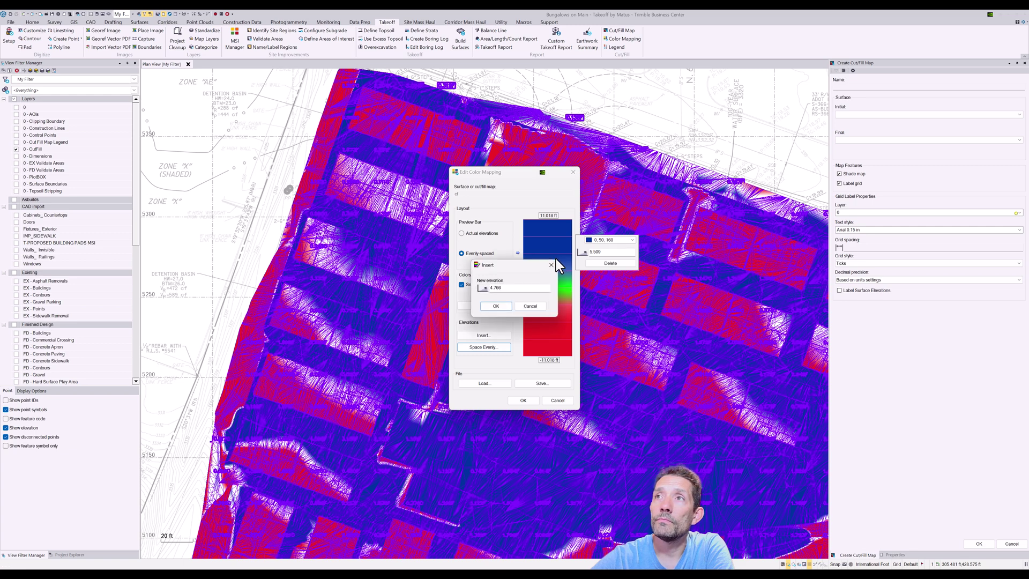
{"action": "left_click", "coordinate": [529, 306]}
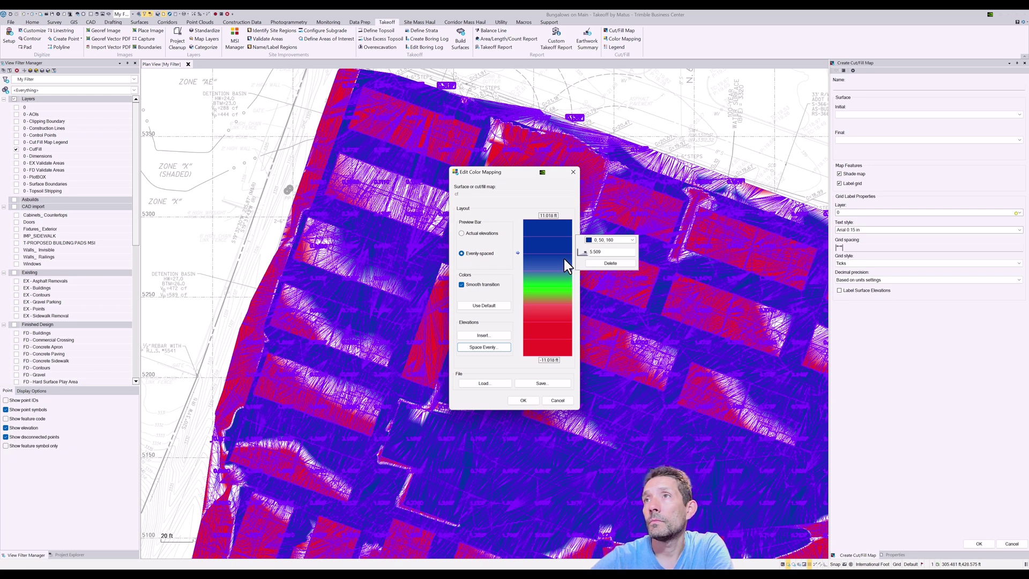
{"action": "double_click", "coordinate": [564, 259]}
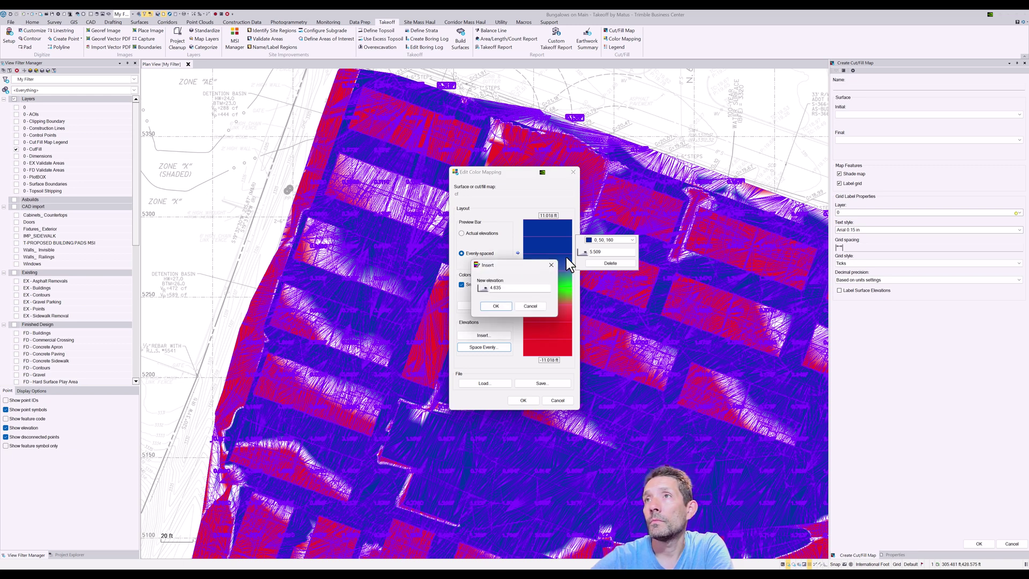
{"action": "left_click", "coordinate": [546, 305]}
{"action": "left_click", "coordinate": [556, 257]}
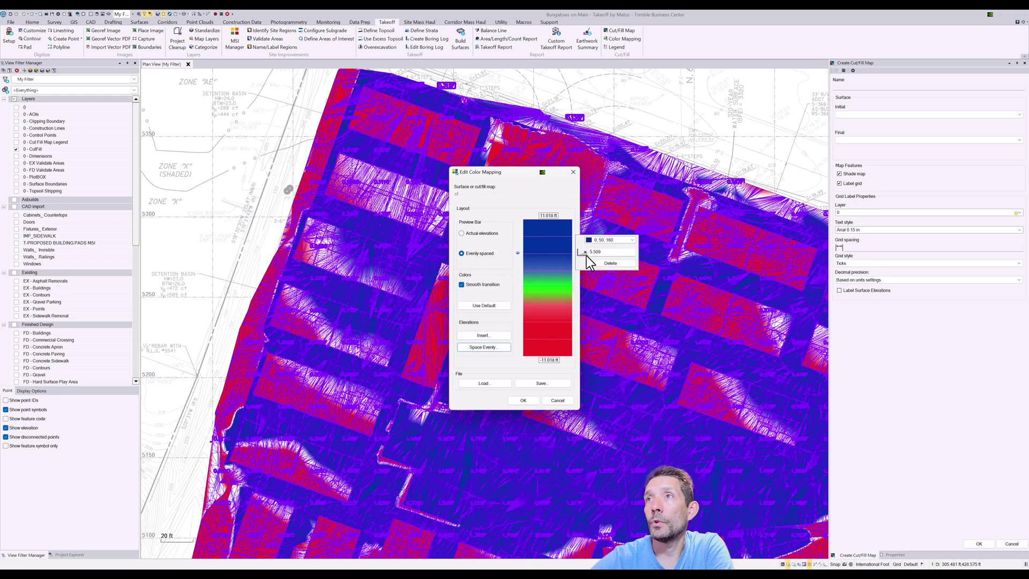
{"action": "left_click", "coordinate": [593, 242]}
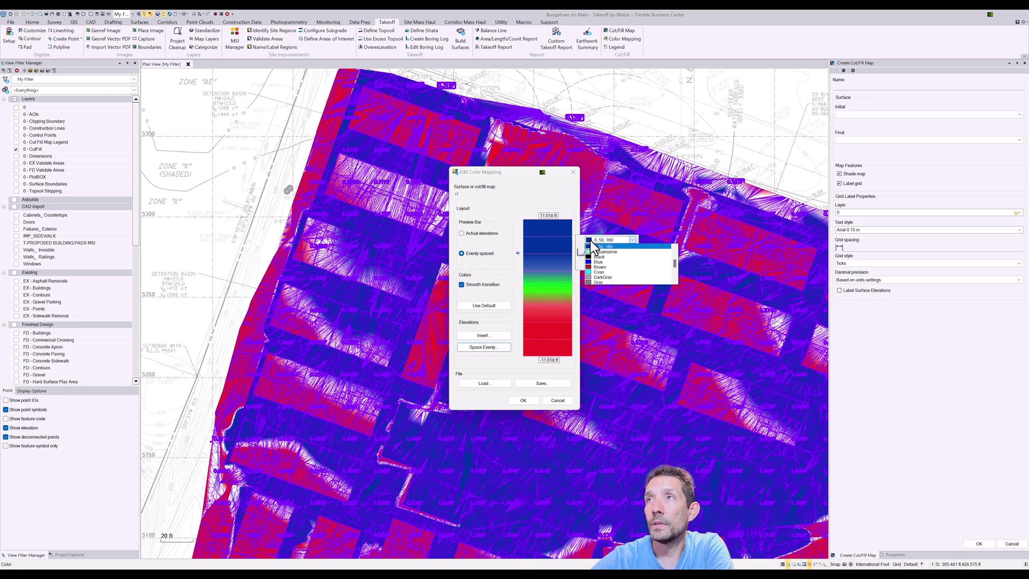
{"action": "left_click", "coordinate": [609, 272]}
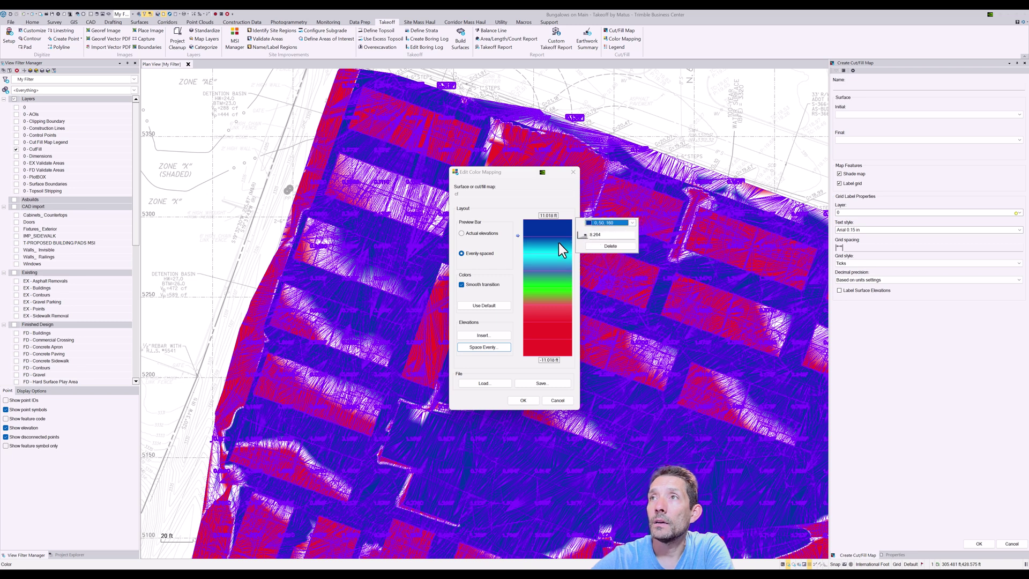
{"action": "left_click", "coordinate": [554, 220]}
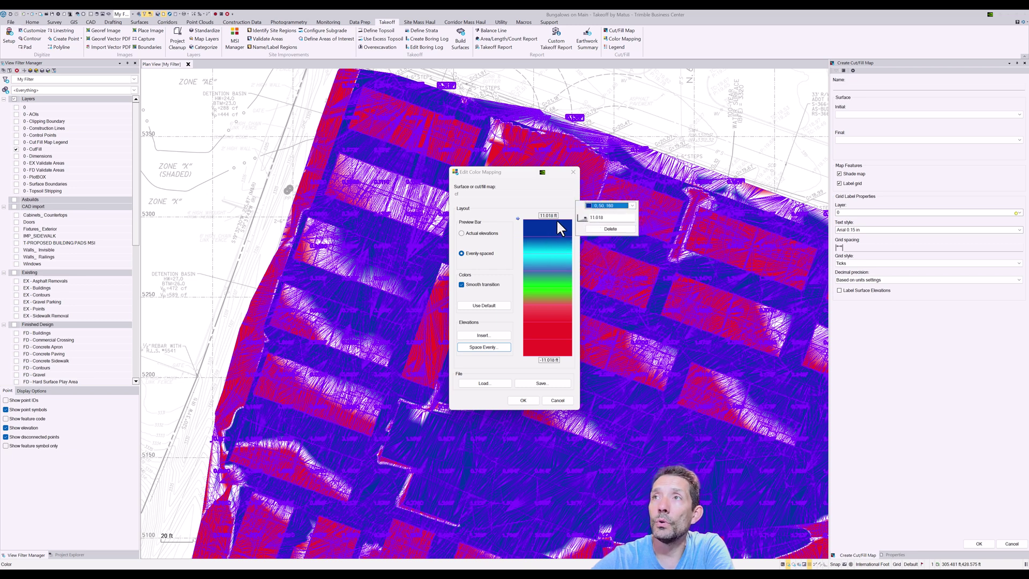
Step: Set the -2.755 stop to Magenta and the -5.509 stop to Purple
{"action": "mouse_move", "coordinate": [548, 326]}
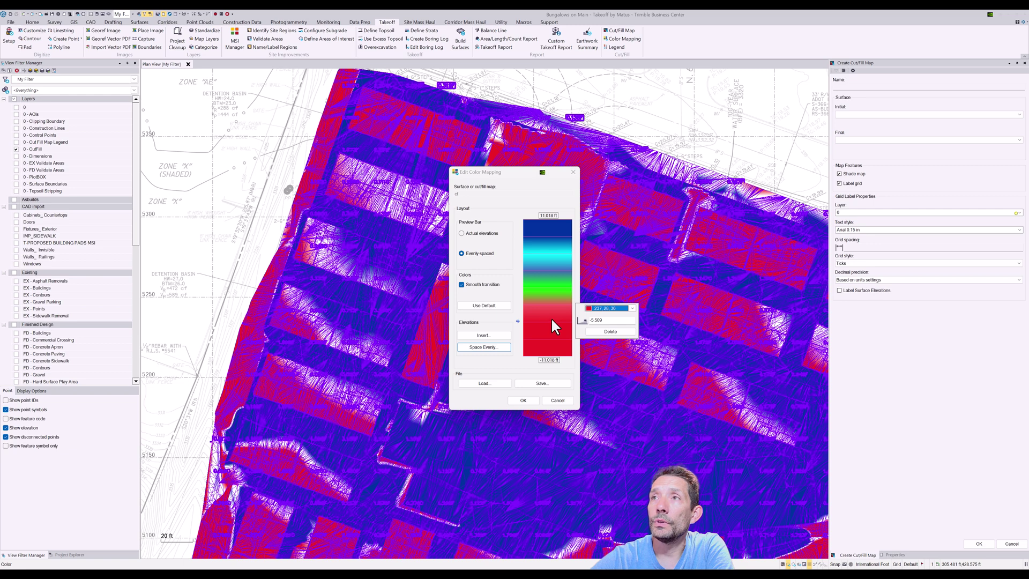
{"action": "mouse_move", "coordinate": [568, 311]}
{"action": "left_click", "coordinate": [587, 295]}
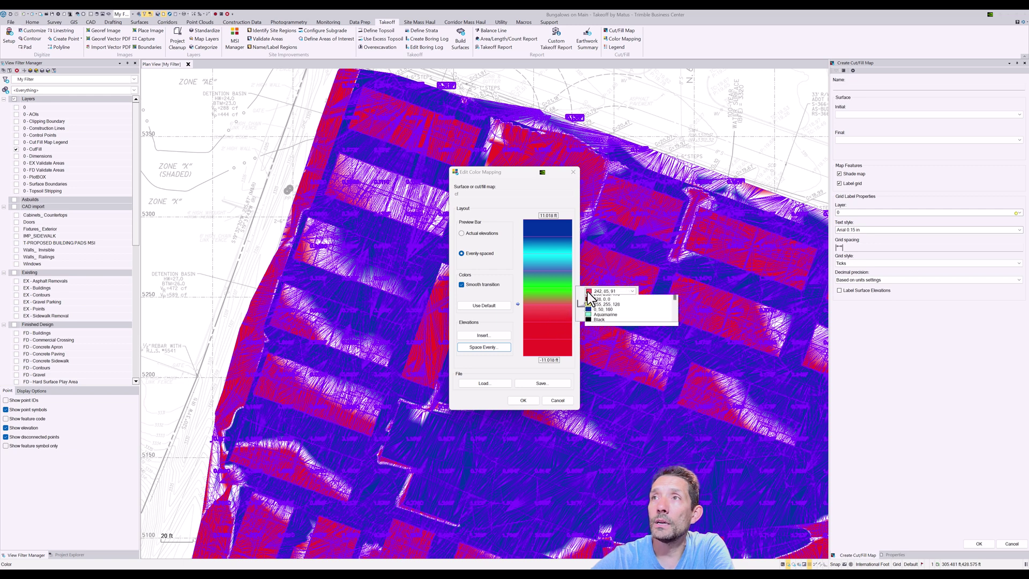
{"action": "scroll", "coordinate": [611, 310], "scroll_direction": "down", "scroll_amount": 2}
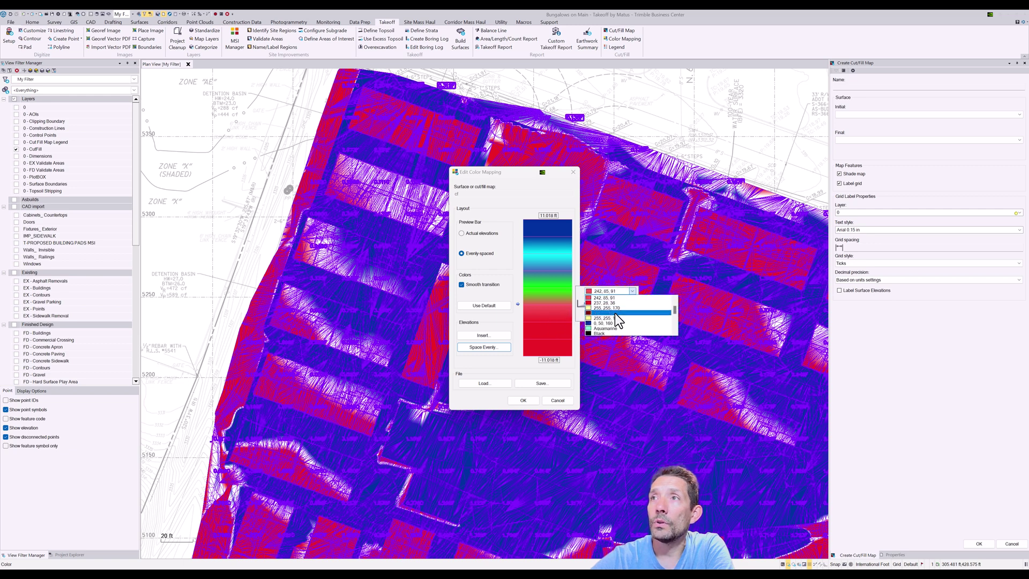
{"action": "scroll", "coordinate": [616, 314], "scroll_direction": "down", "scroll_amount": 3}
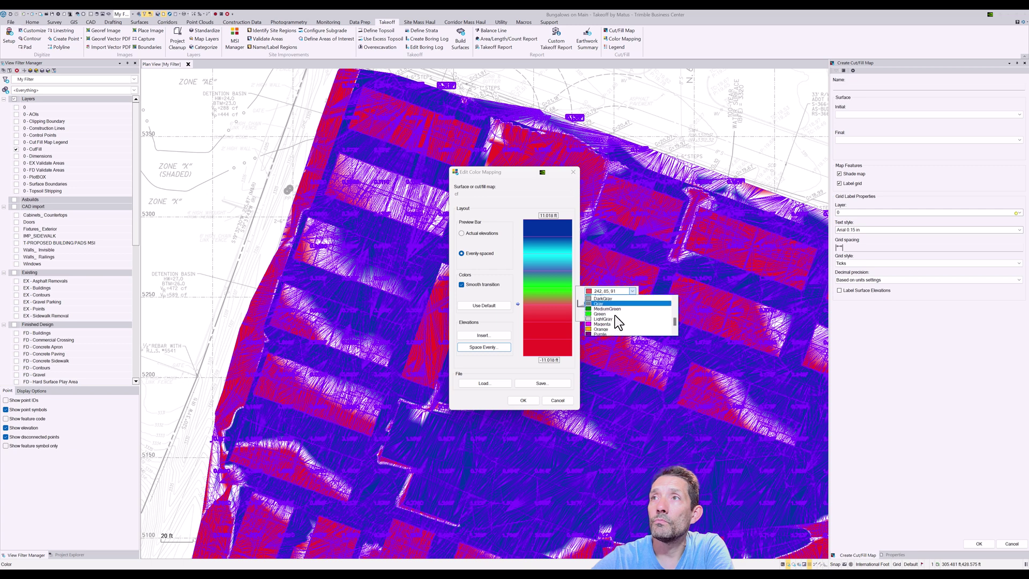
{"action": "left_click", "coordinate": [612, 316]}
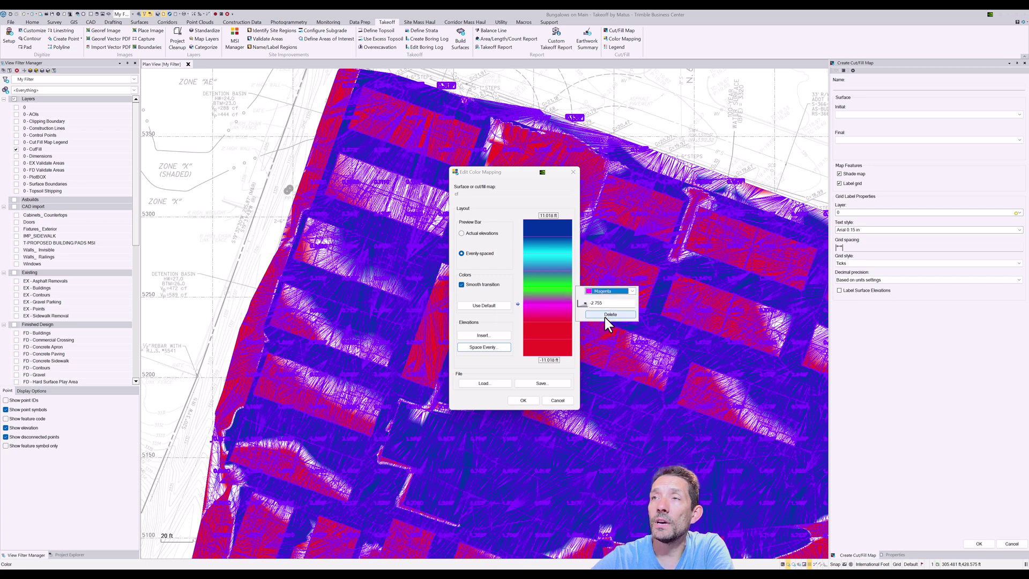
{"action": "left_click", "coordinate": [557, 320]}
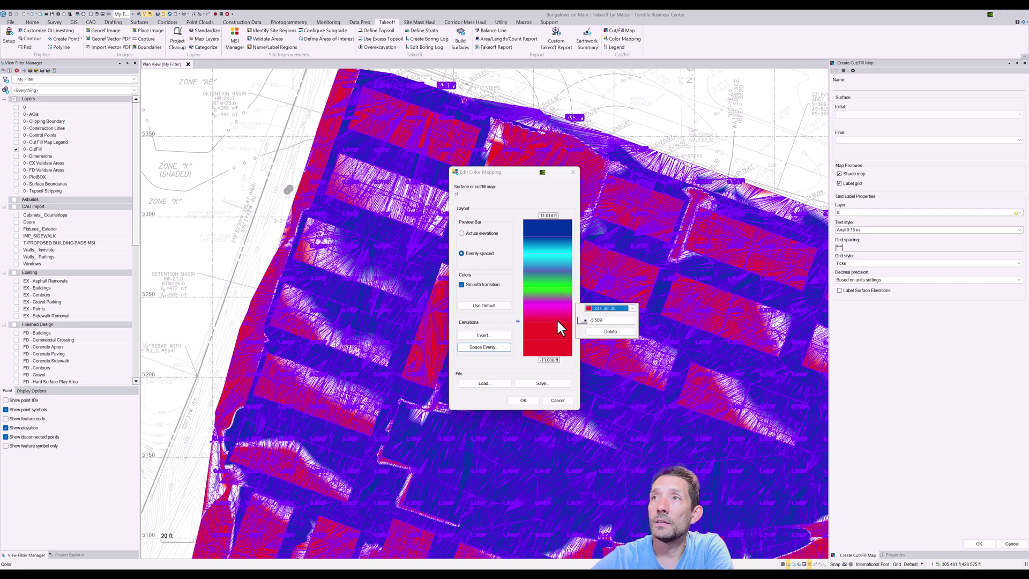
{"action": "left_click", "coordinate": [592, 309]}
{"action": "scroll", "coordinate": [595, 319], "scroll_direction": "down", "scroll_amount": 5}
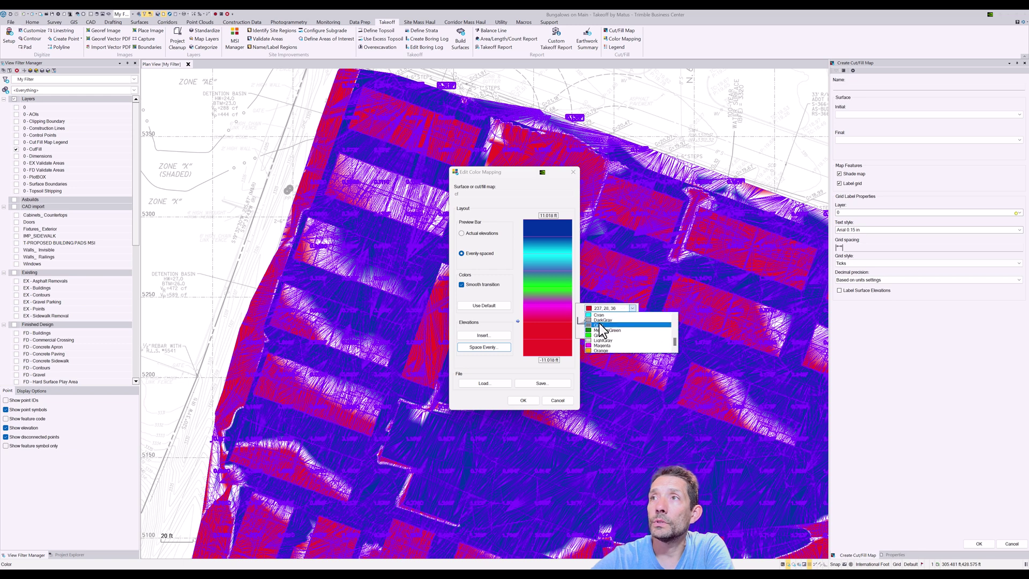
{"action": "left_click", "coordinate": [615, 331]}
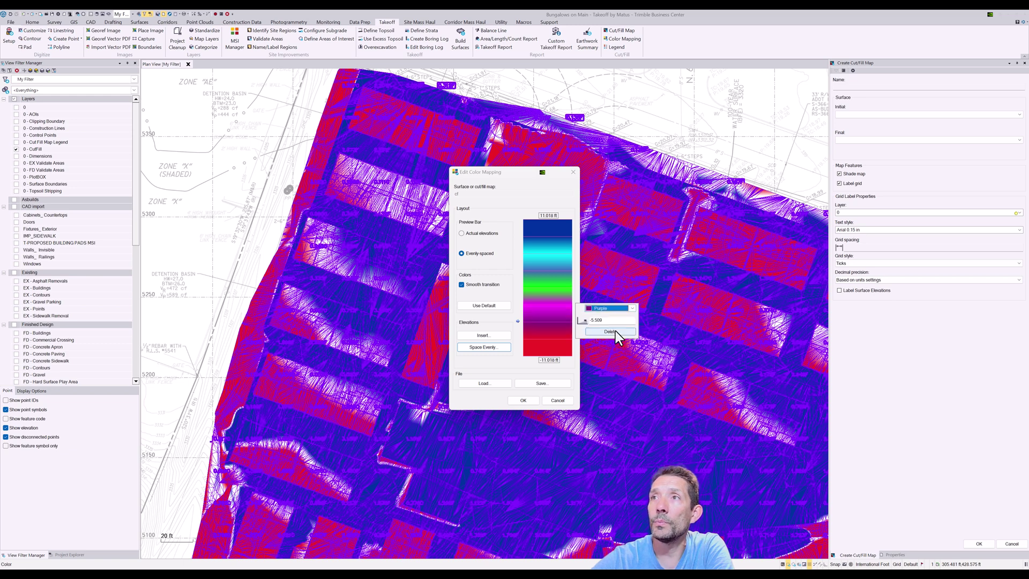
Step: Set the 2.755 stop to Aquamarine and apply the colour mapping
{"action": "left_click", "coordinate": [552, 266]}
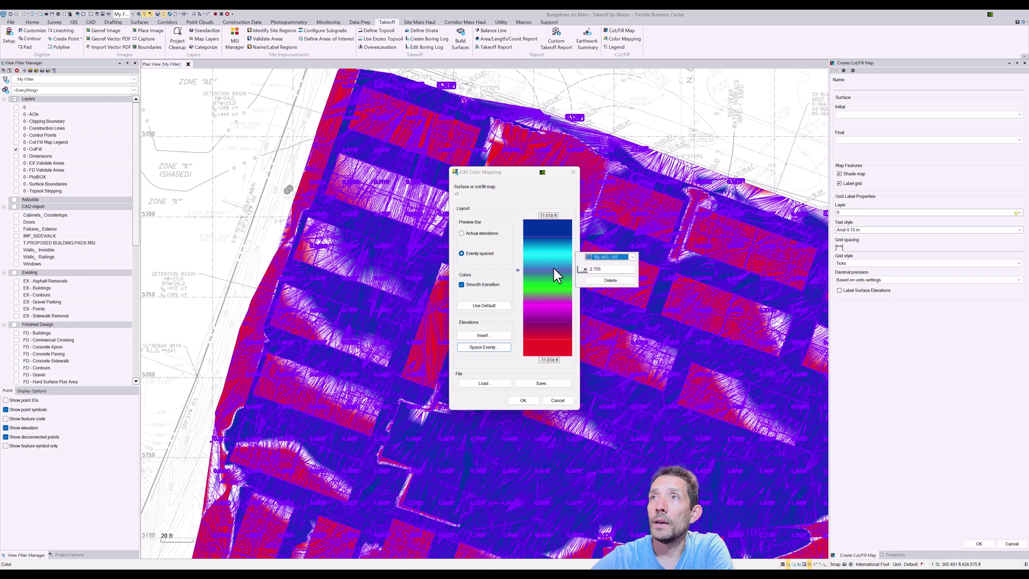
{"action": "left_click", "coordinate": [590, 259]}
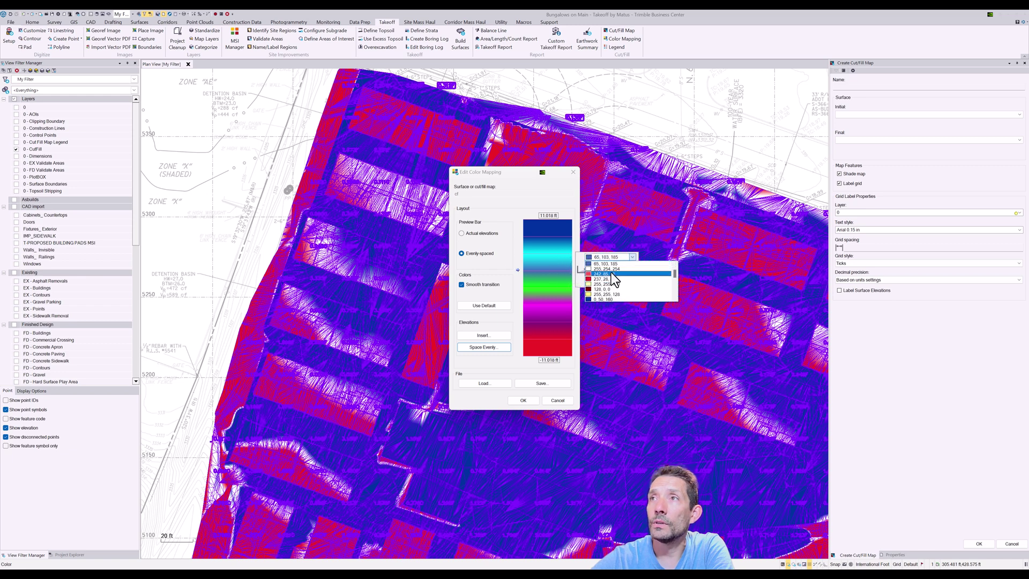
{"action": "scroll", "coordinate": [611, 272], "scroll_direction": "down", "scroll_amount": 3}
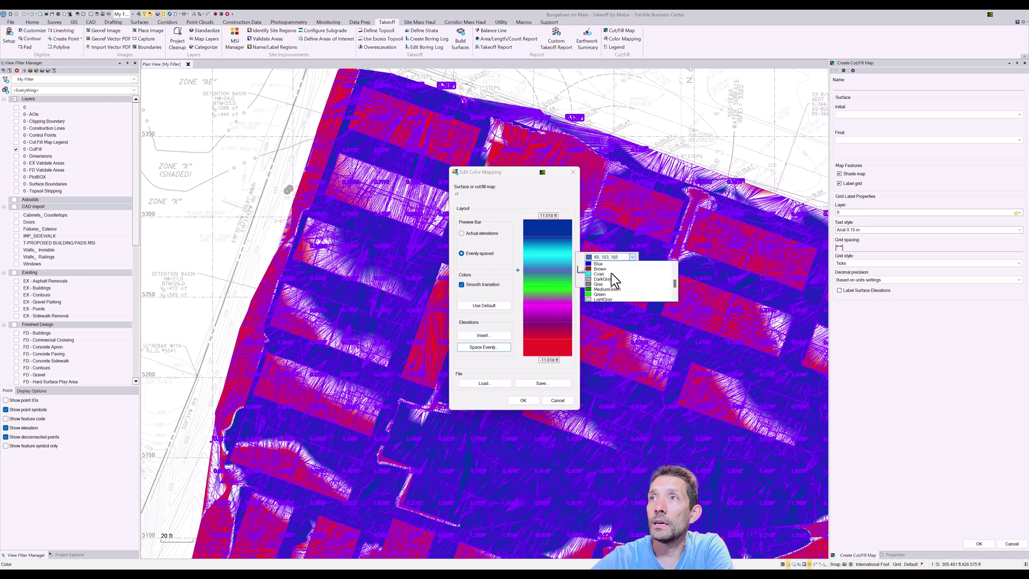
{"action": "scroll", "coordinate": [612, 284], "scroll_direction": "up", "scroll_amount": 3}
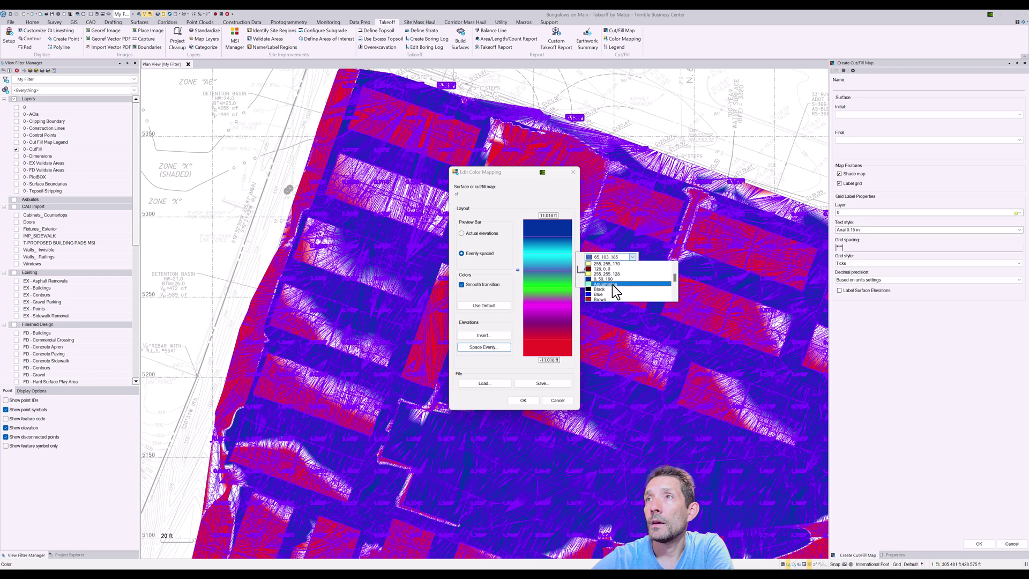
{"action": "left_click", "coordinate": [613, 284]}
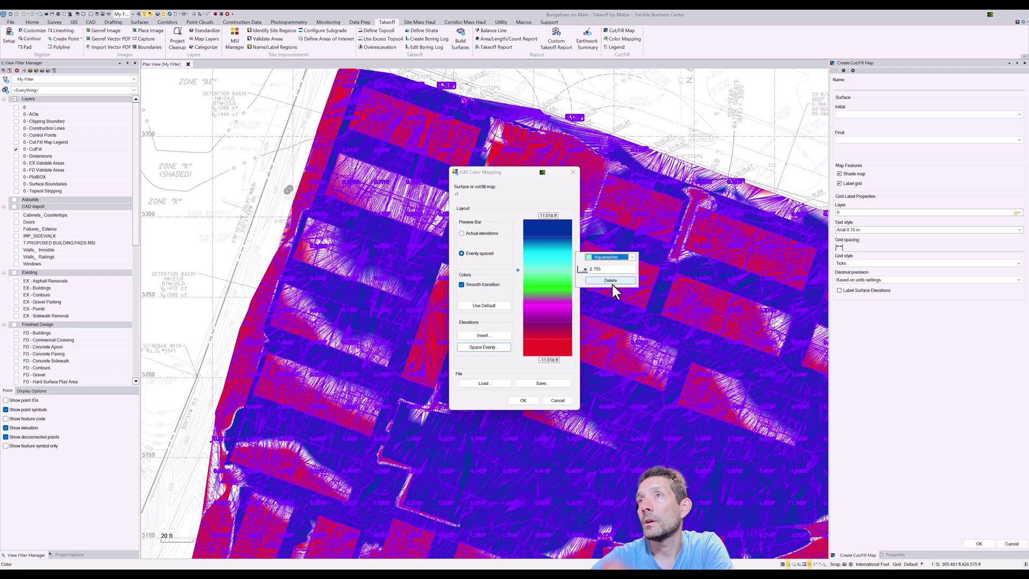
{"action": "left_click", "coordinate": [570, 249]}
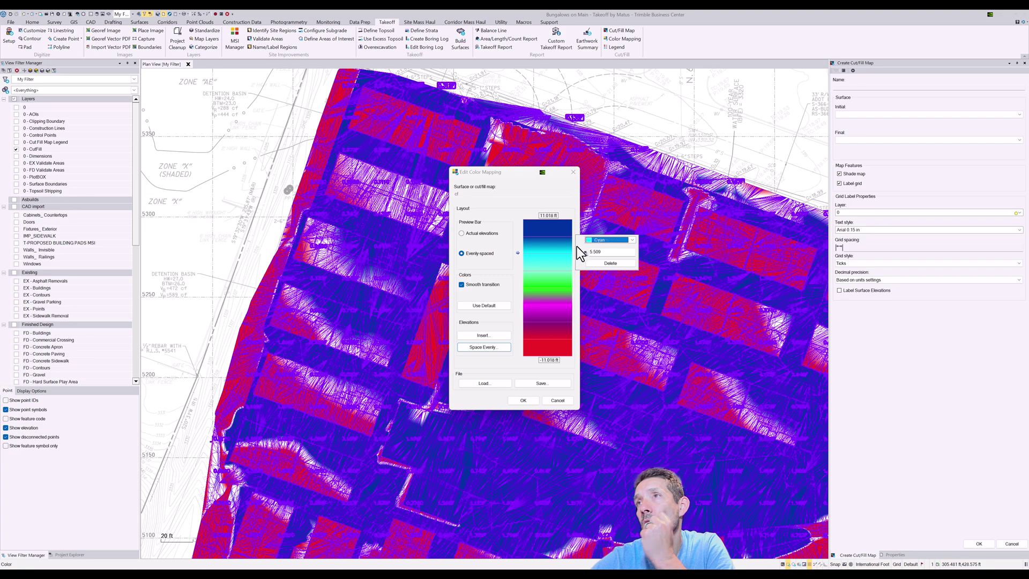
{"action": "left_click", "coordinate": [571, 355]}
{"action": "left_click", "coordinate": [531, 403]}
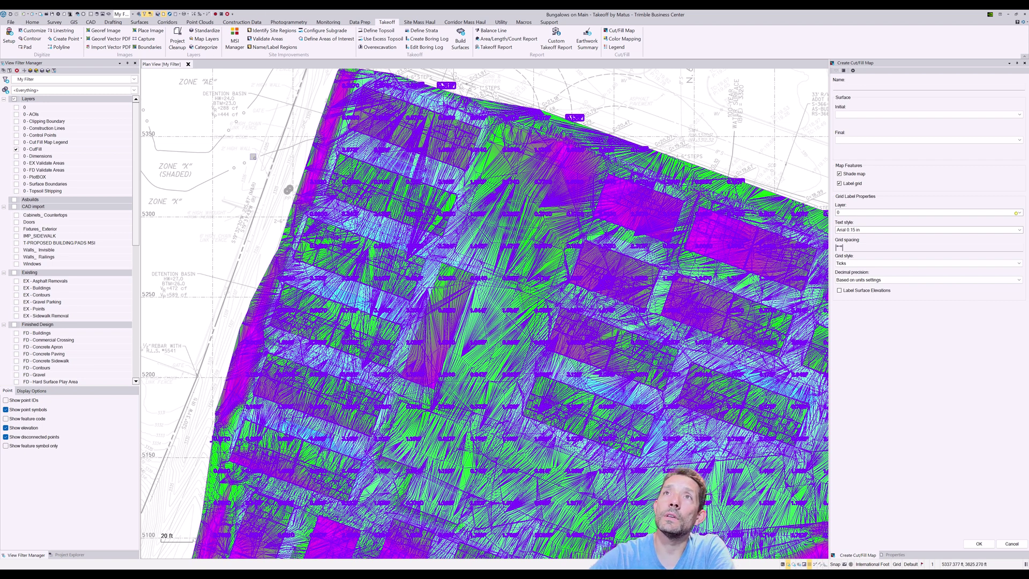
{"action": "scroll", "coordinate": [526, 161], "scroll_direction": "down", "scroll_amount": 1}
{"action": "scroll", "coordinate": [467, 191], "scroll_direction": "down", "scroll_amount": 1}
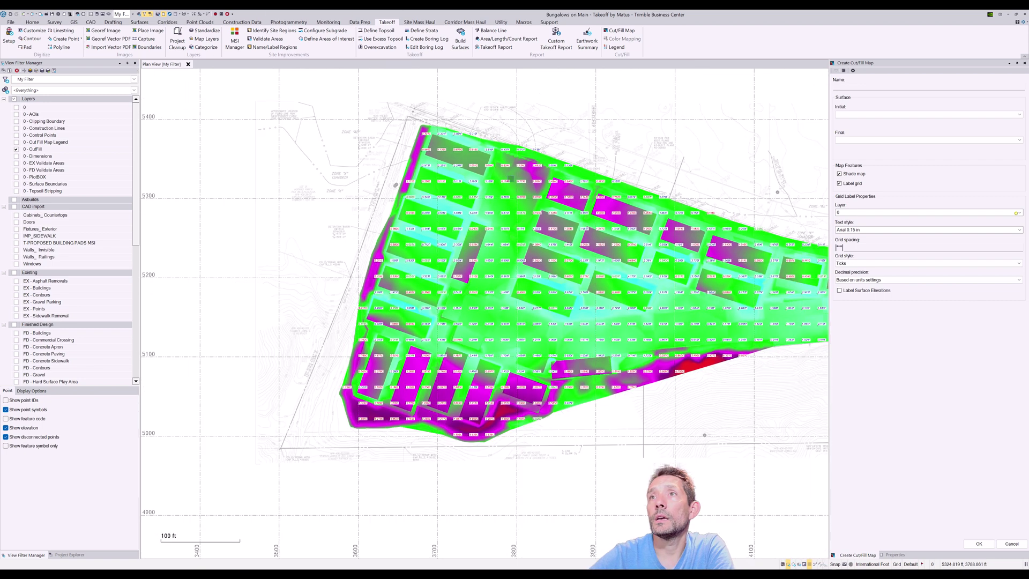
{"action": "middle_click_drag", "start_coordinate": [559, 184], "coordinate": [477, 203]}
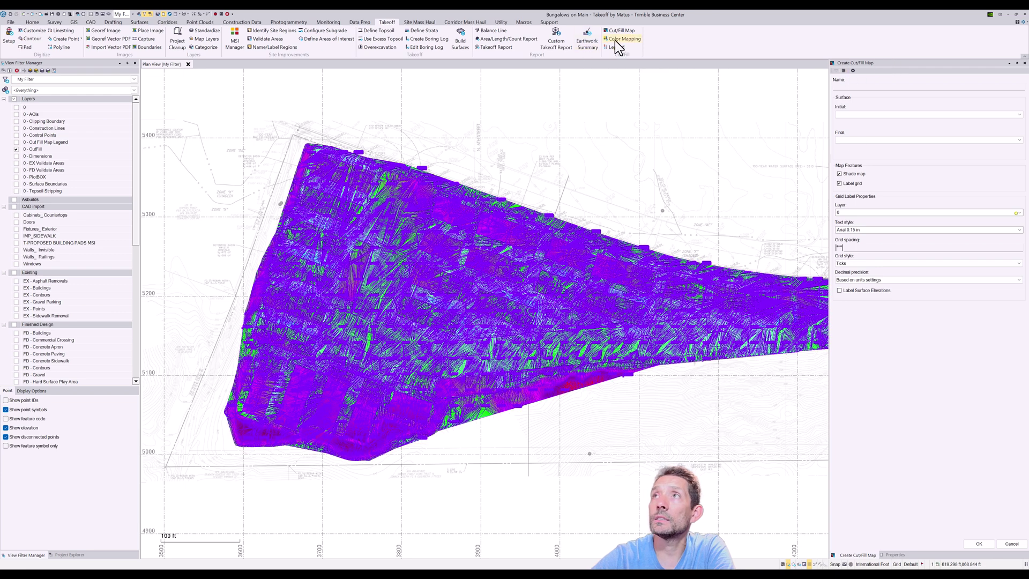
{"action": "left_click", "coordinate": [539, 287]}
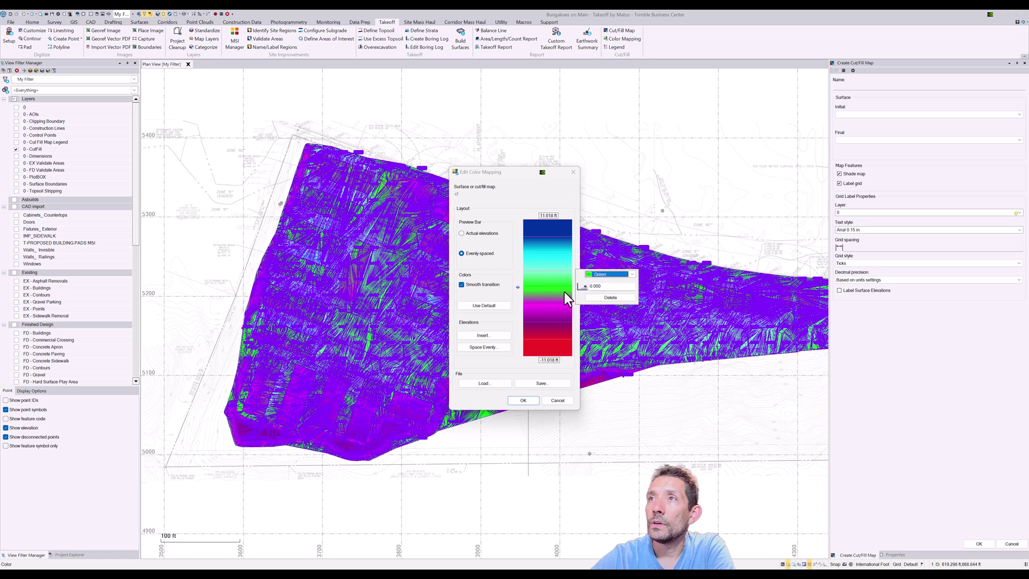
{"action": "left_click", "coordinate": [560, 275]}
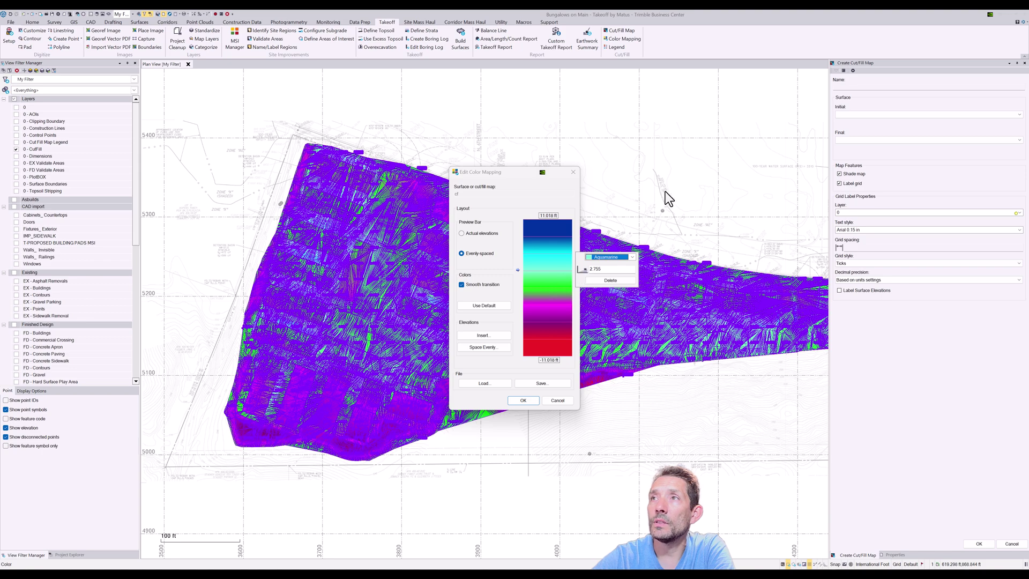
{"action": "left_click", "coordinate": [523, 400]}
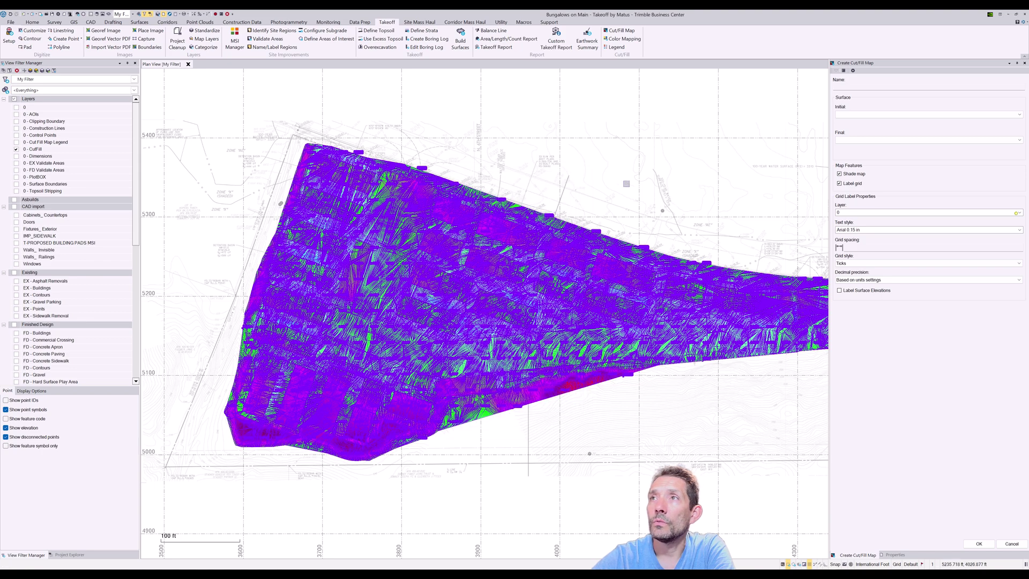
{"action": "scroll", "coordinate": [582, 265], "scroll_direction": "up", "scroll_amount": 5}
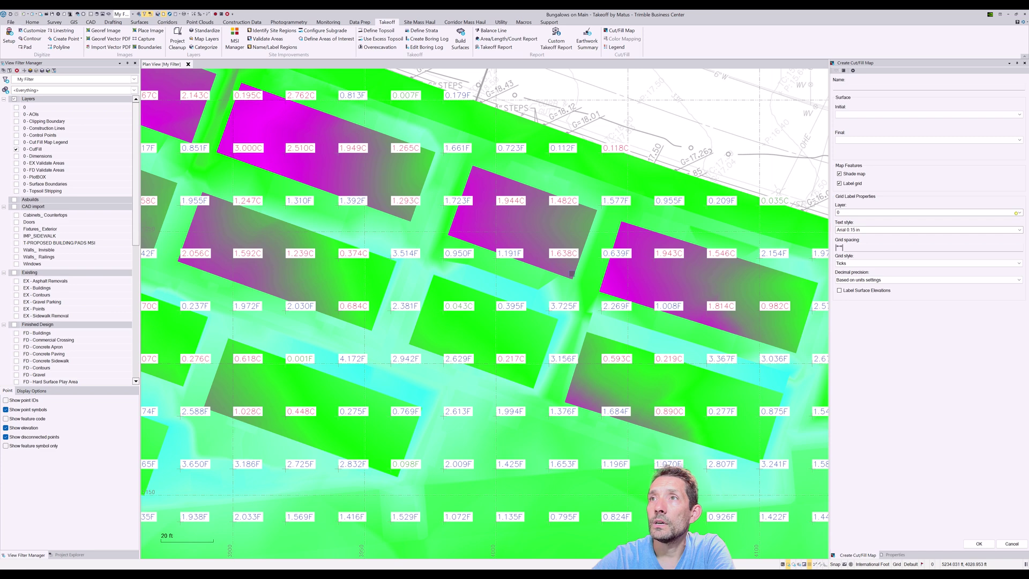
{"action": "scroll", "coordinate": [572, 274], "scroll_direction": "up", "scroll_amount": 1}
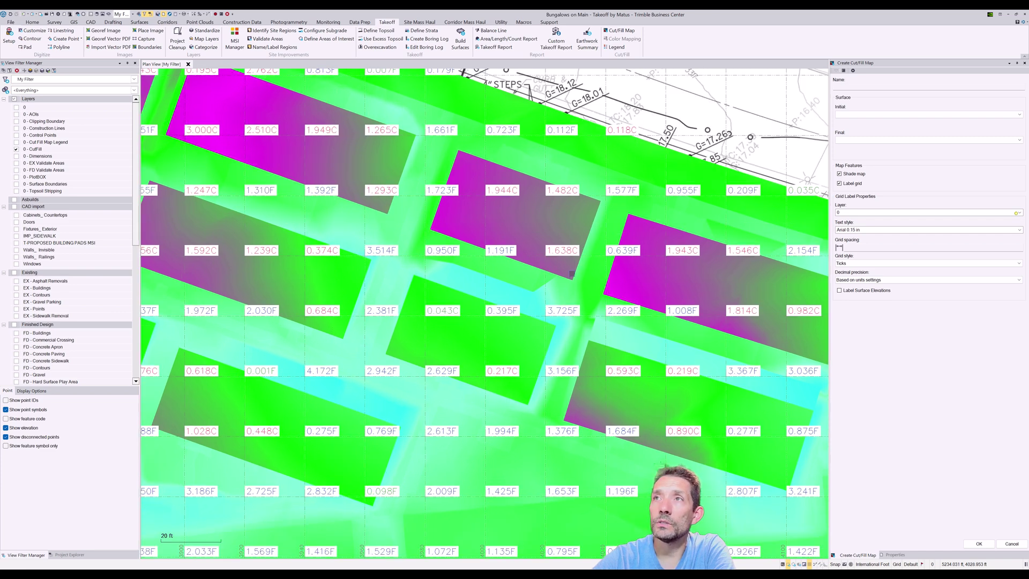
{"action": "scroll", "coordinate": [572, 274], "scroll_direction": "down", "scroll_amount": 3}
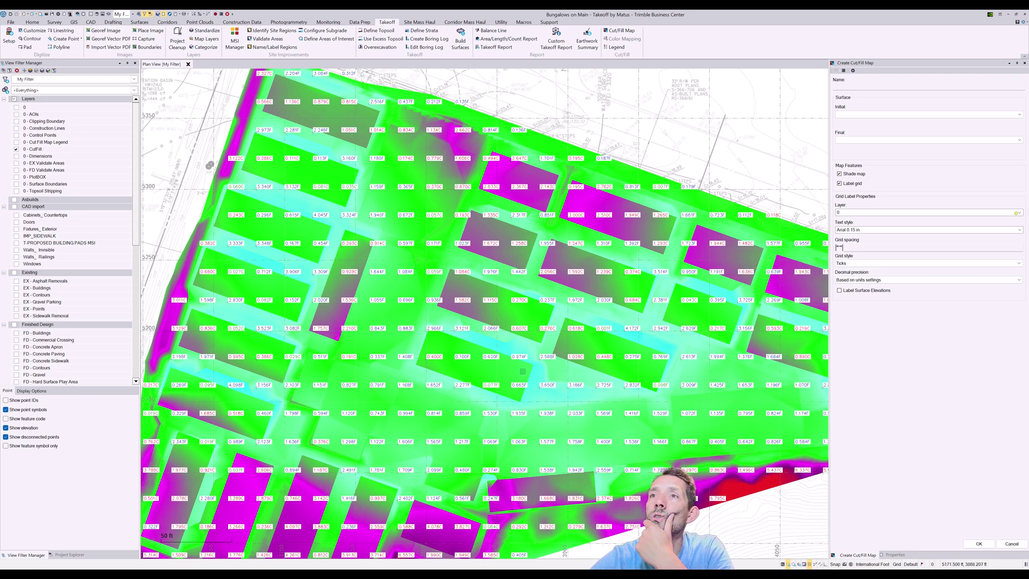
{"action": "scroll", "coordinate": [523, 375], "scroll_direction": "down", "scroll_amount": 3}
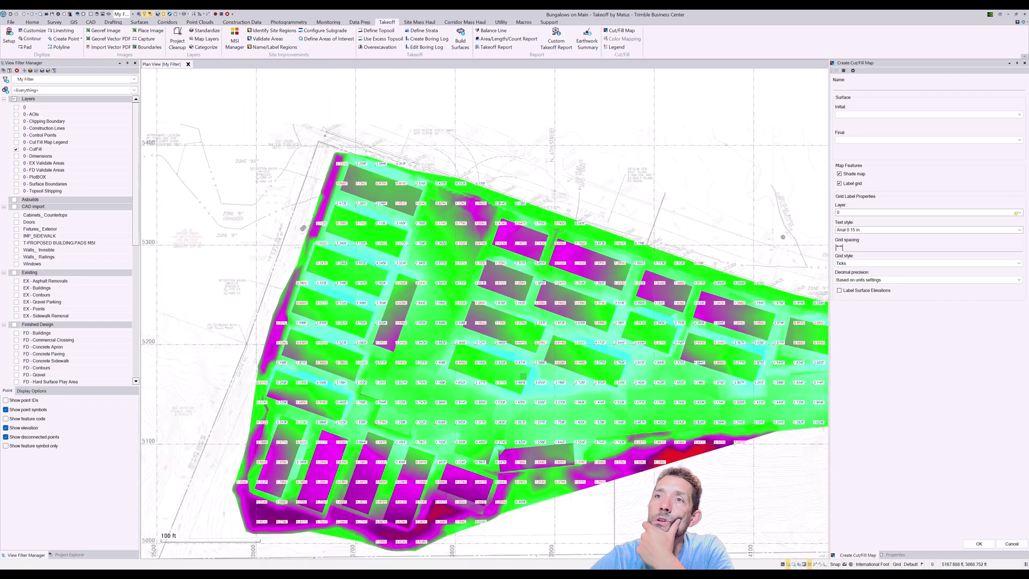
{"action": "scroll", "coordinate": [522, 375], "scroll_direction": "up", "scroll_amount": 3}
{"action": "scroll", "coordinate": [492, 357], "scroll_direction": "up", "scroll_amount": 1}
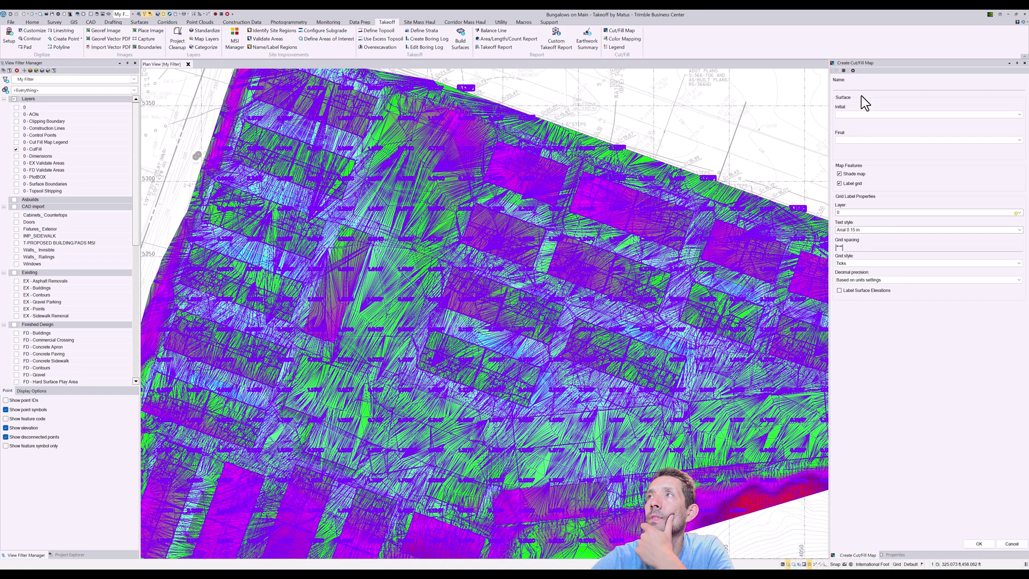
Step: Reopen the colour mapping and cancel an accidental new stop at 3.804
{"action": "left_click", "coordinate": [617, 42]}
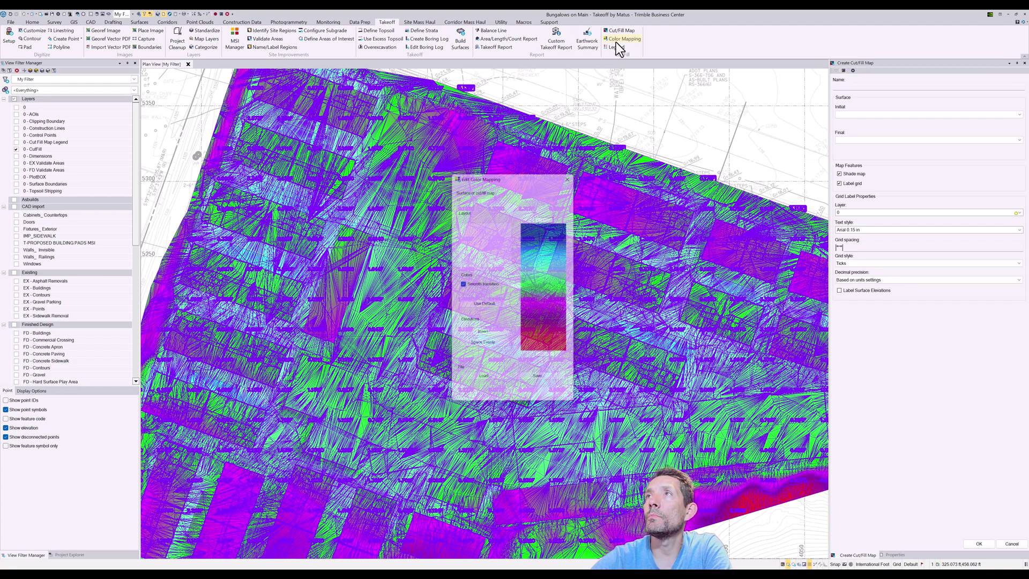
{"action": "double_click", "coordinate": [545, 264]}
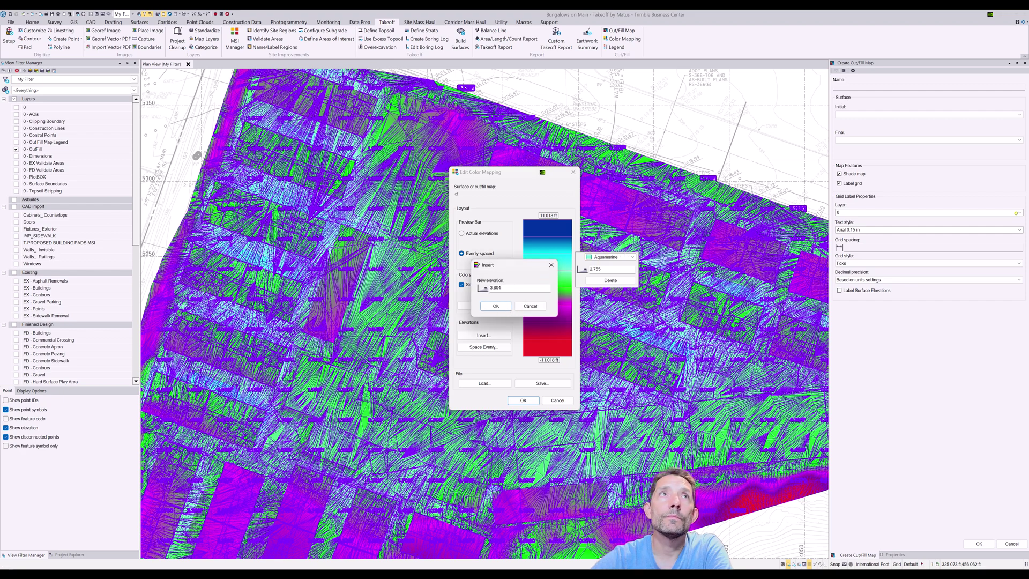
{"action": "left_click", "coordinate": [600, 258]}
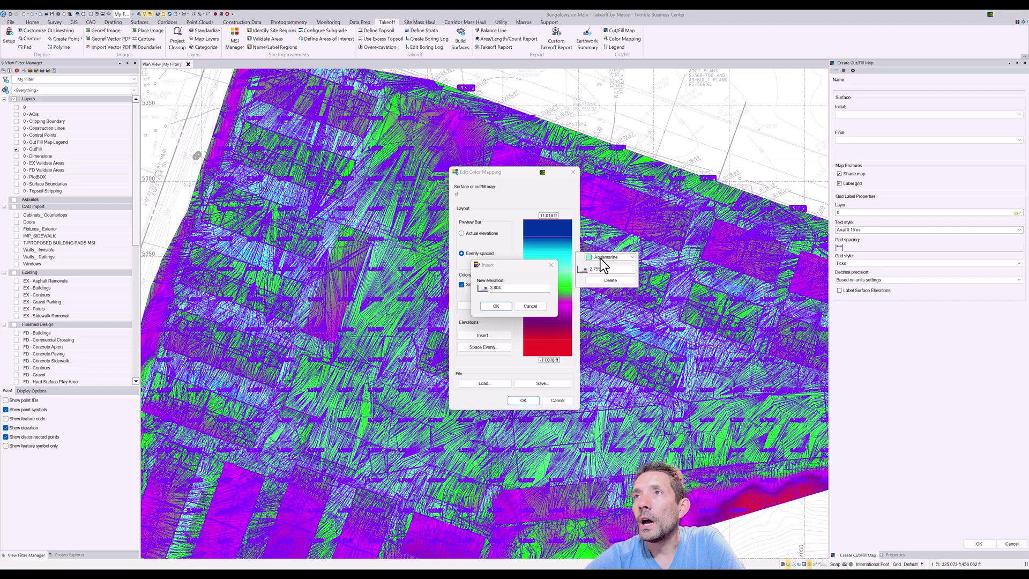
{"action": "left_click", "coordinate": [540, 306]}
Step: Keep the 2.755 stop Aquamarine after trying a blue custom colour
{"action": "left_click", "coordinate": [568, 256]}
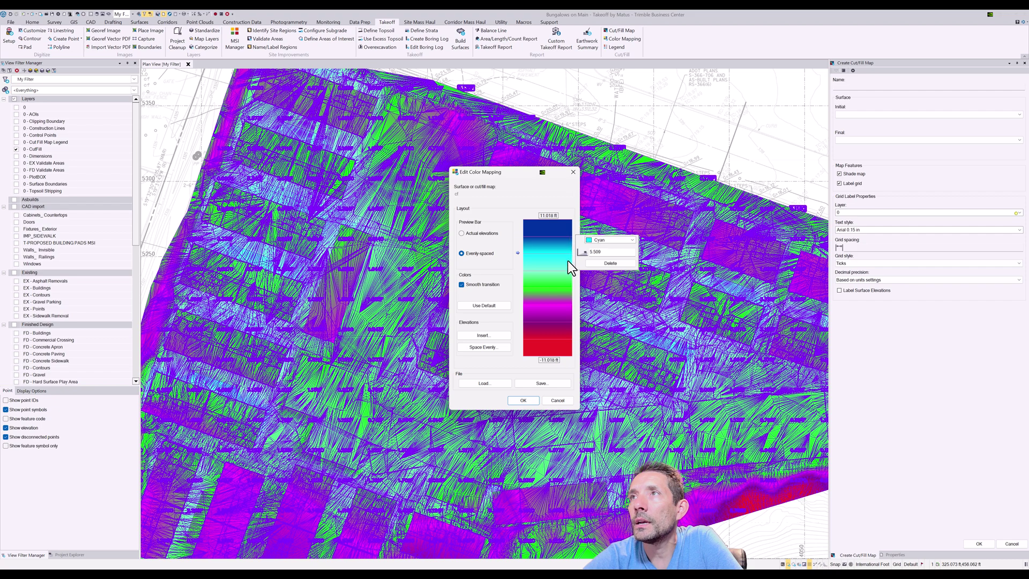
{"action": "left_click", "coordinate": [574, 268]}
{"action": "left_click", "coordinate": [593, 256]}
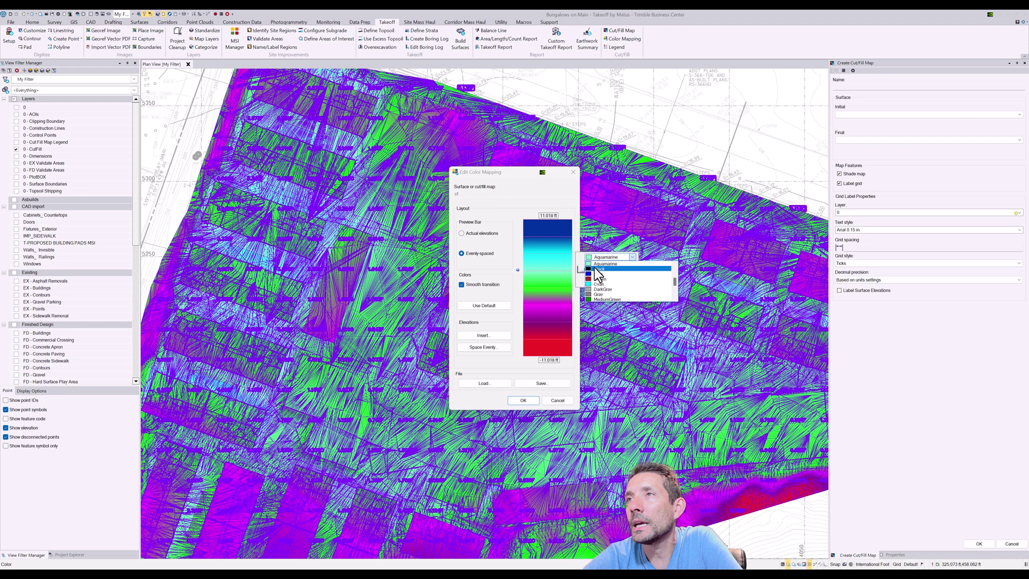
{"action": "scroll", "coordinate": [598, 273], "scroll_direction": "down", "scroll_amount": 2}
{"action": "scroll", "coordinate": [599, 278], "scroll_direction": "up", "scroll_amount": 3}
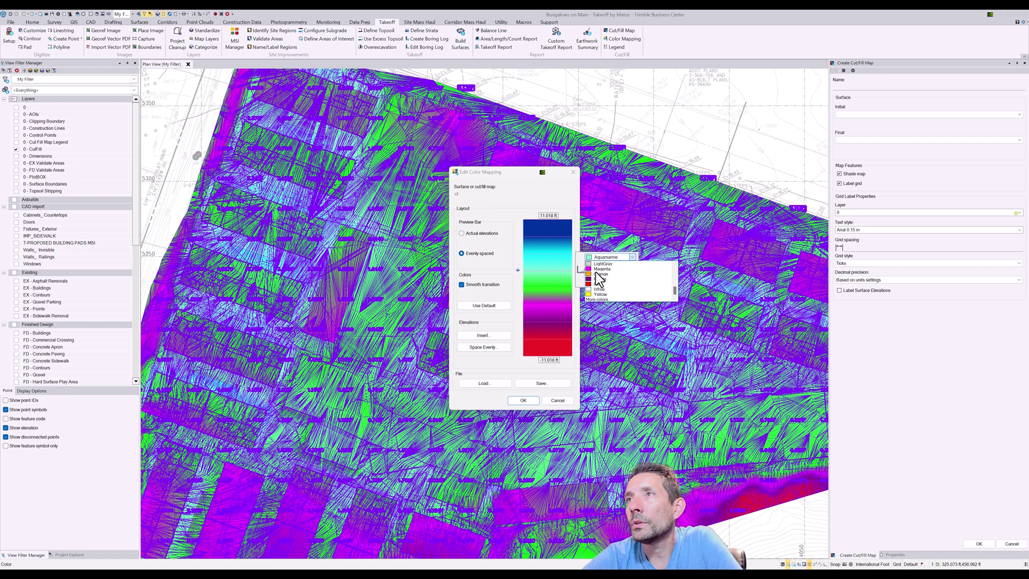
{"action": "scroll", "coordinate": [598, 277], "scroll_direction": "down", "scroll_amount": 3}
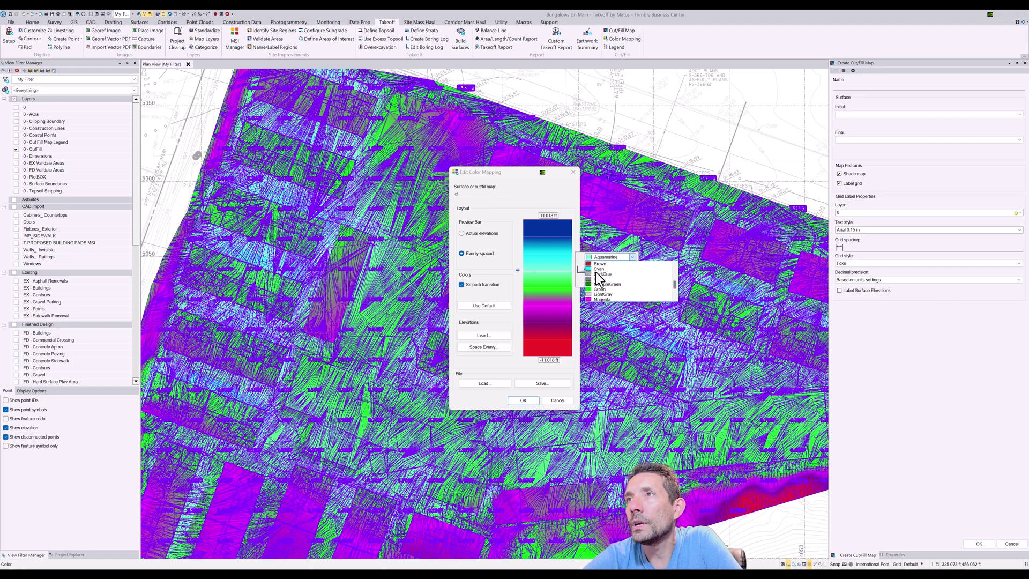
{"action": "left_click", "coordinate": [600, 300]}
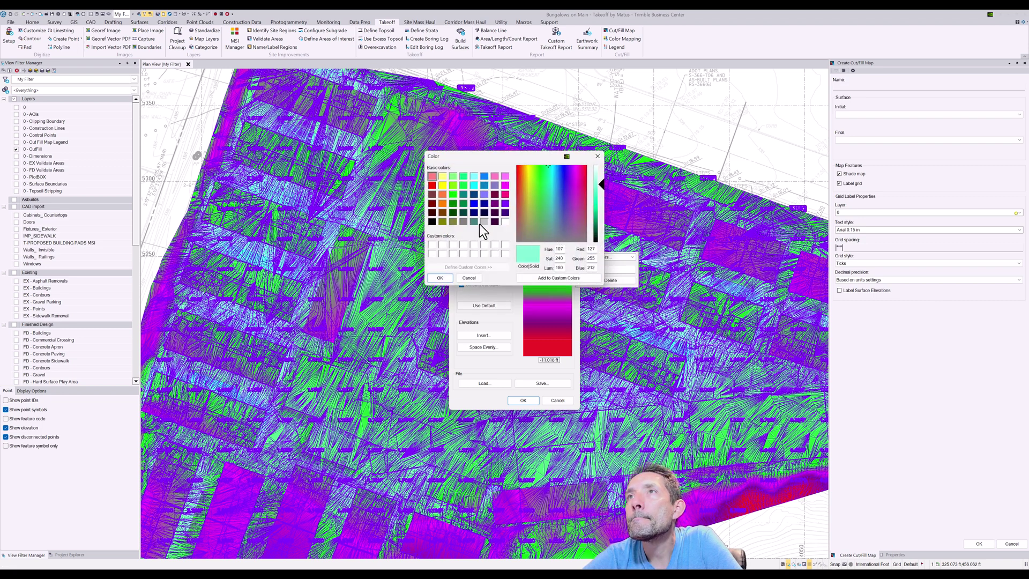
{"action": "left_click", "coordinate": [483, 176]}
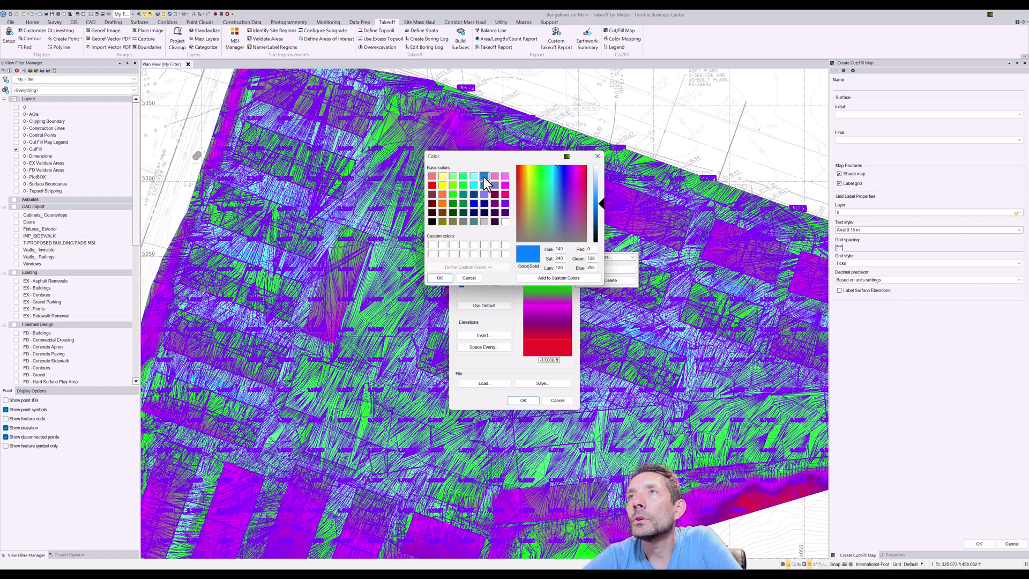
{"action": "left_click", "coordinate": [597, 156]}
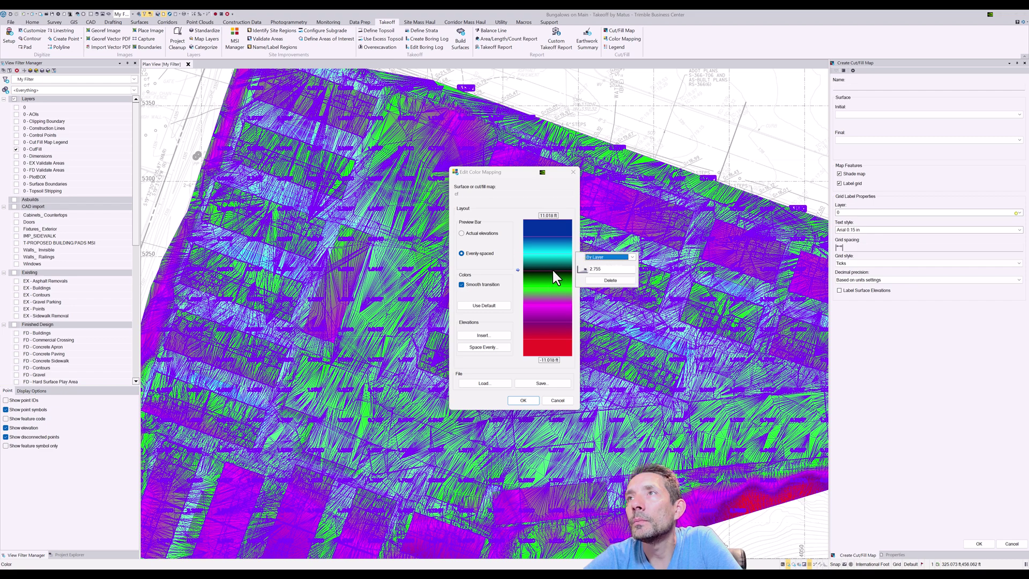
{"action": "left_click", "coordinate": [633, 256]}
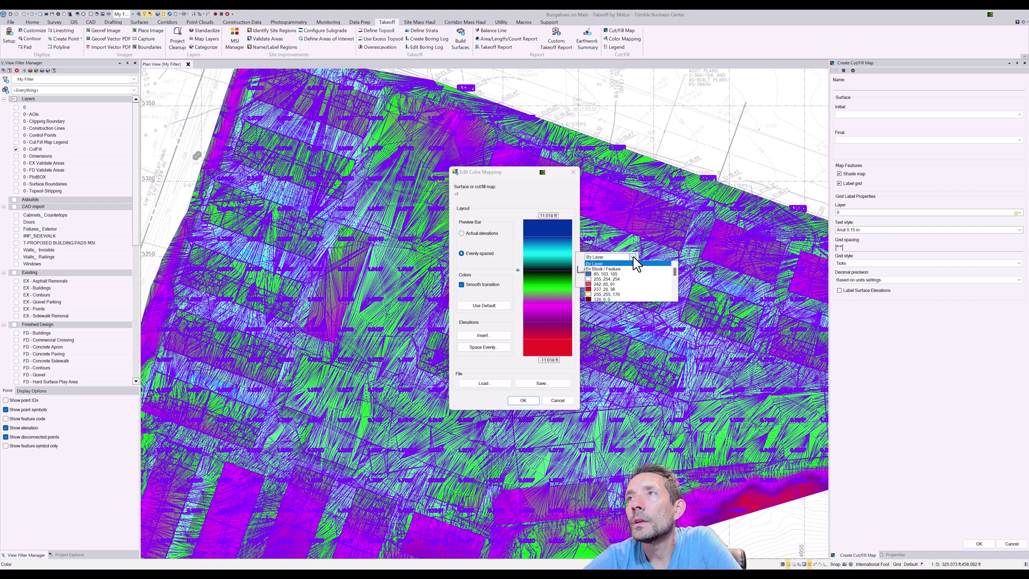
{"action": "scroll", "coordinate": [623, 273], "scroll_direction": "down", "scroll_amount": 5}
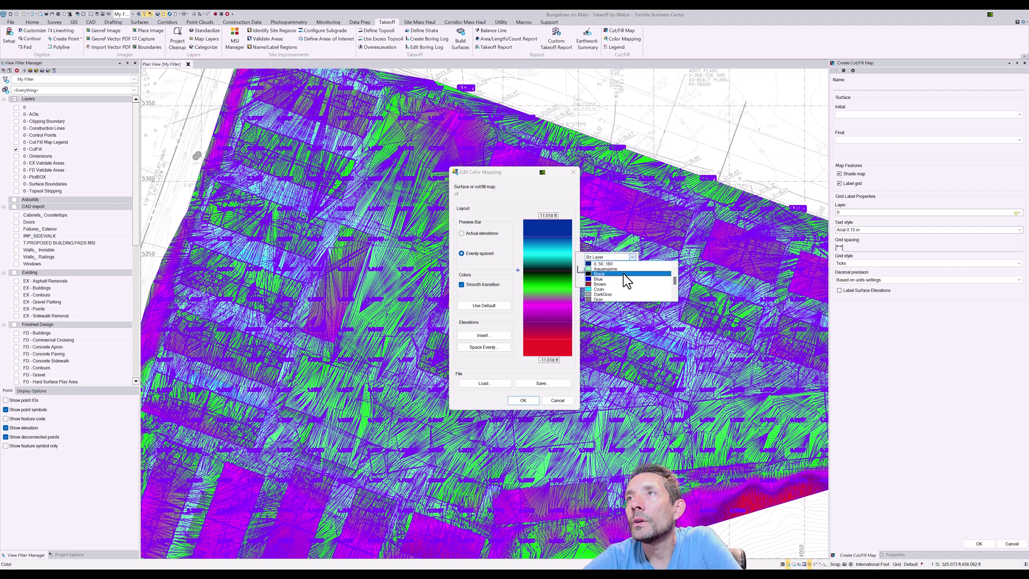
{"action": "left_click", "coordinate": [622, 271]}
Step: Give the 5.509 Cyan stop a pale near-white colour and apply the mapping
{"action": "left_click", "coordinate": [549, 252]}
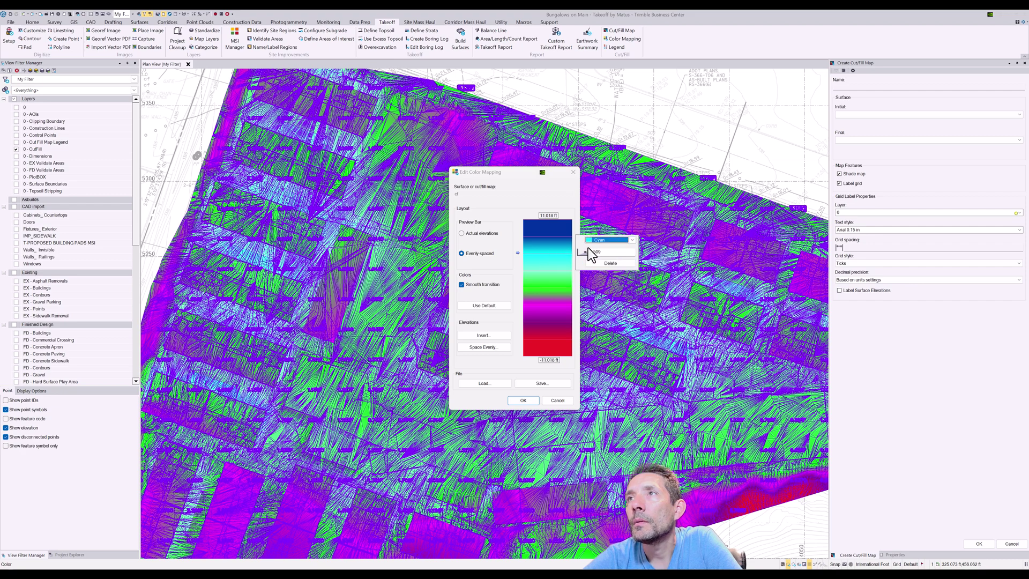
{"action": "left_click", "coordinate": [632, 241]}
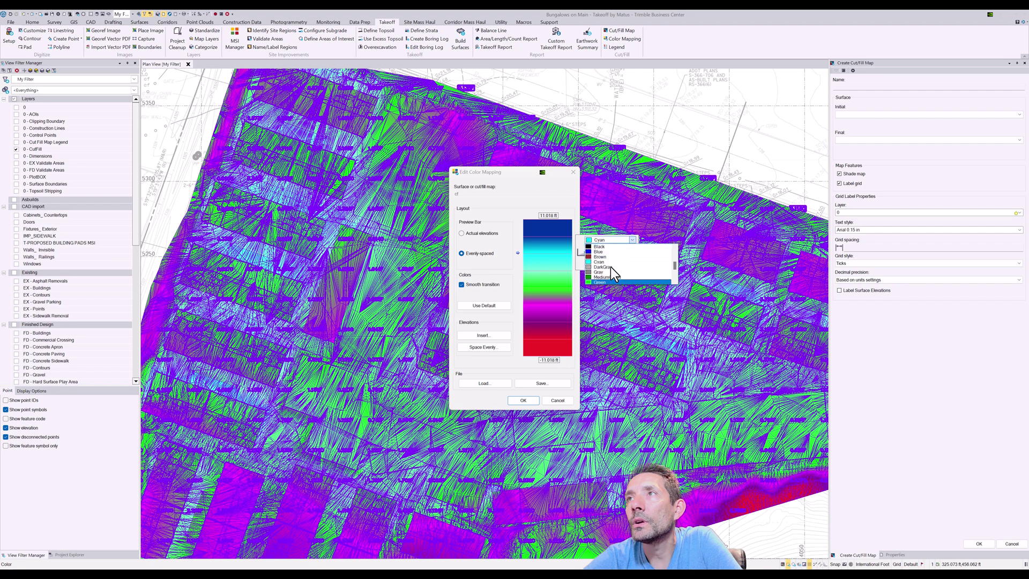
{"action": "left_click", "coordinate": [602, 251]}
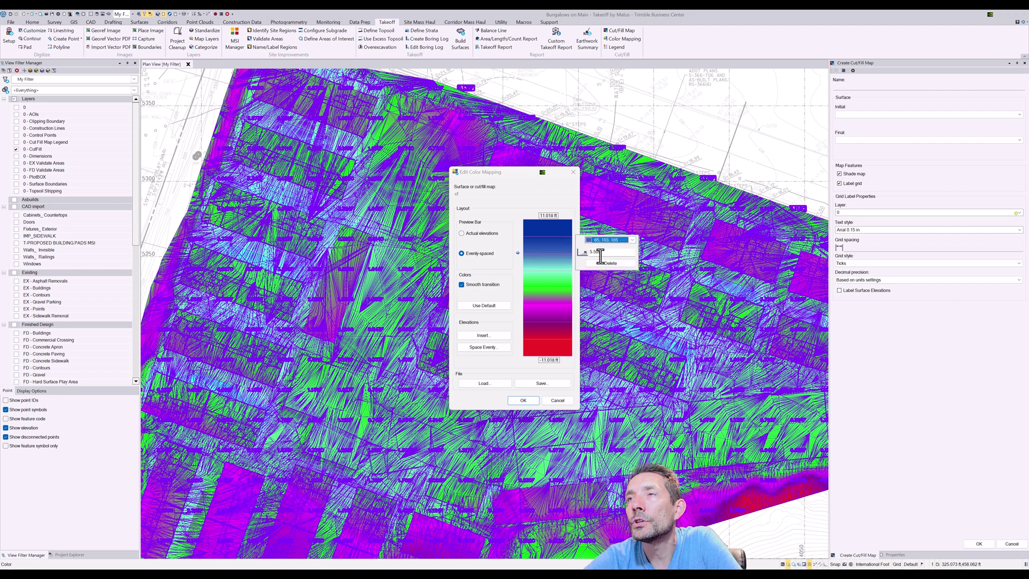
{"action": "left_click", "coordinate": [548, 287]}
{"action": "left_click", "coordinate": [547, 230]}
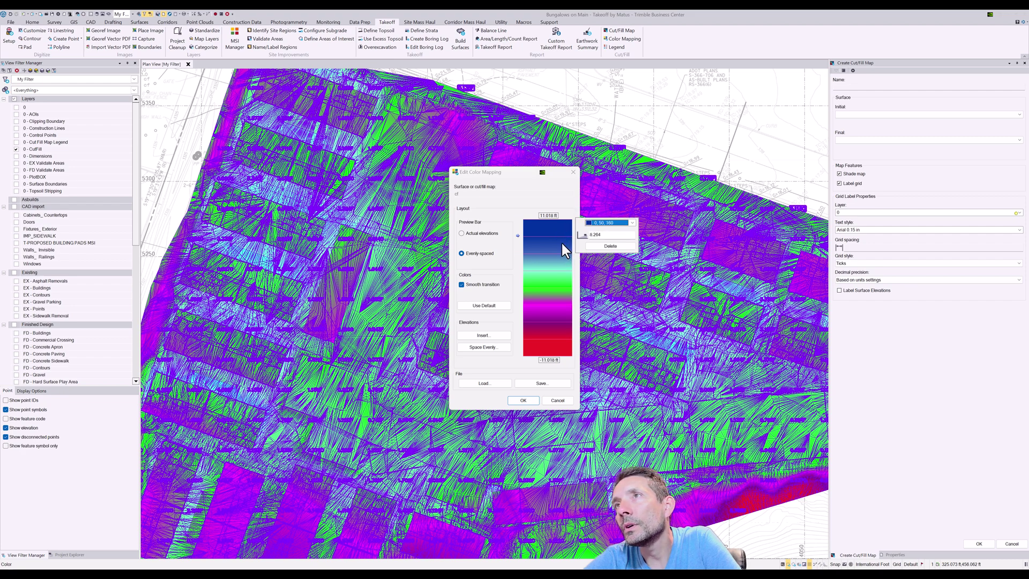
{"action": "left_click", "coordinate": [525, 401]}
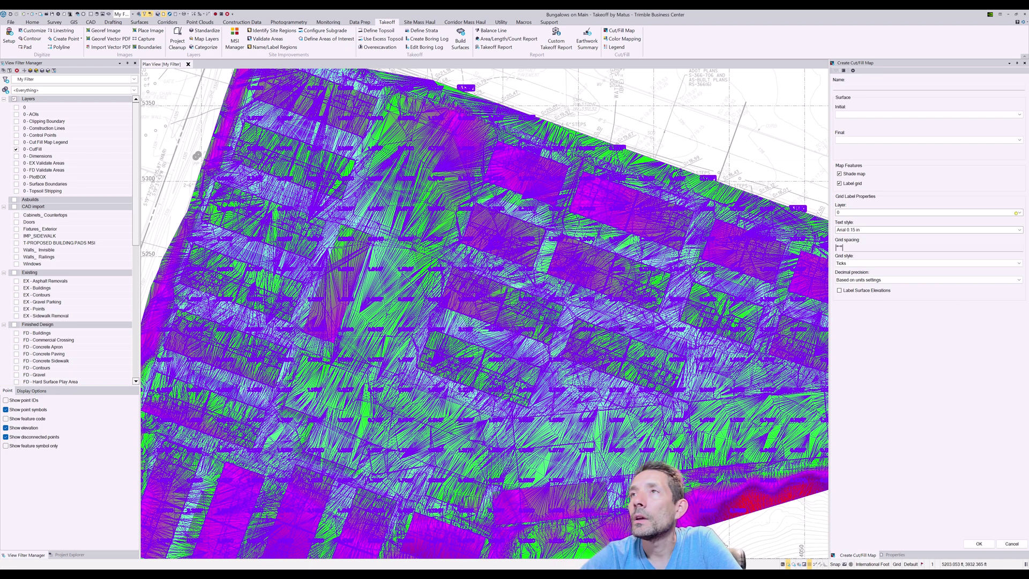
Step: Zoom out and back in to review the shaded cut/fill map and its labelled grid
{"action": "scroll", "coordinate": [535, 266], "scroll_direction": "down", "scroll_amount": 3}
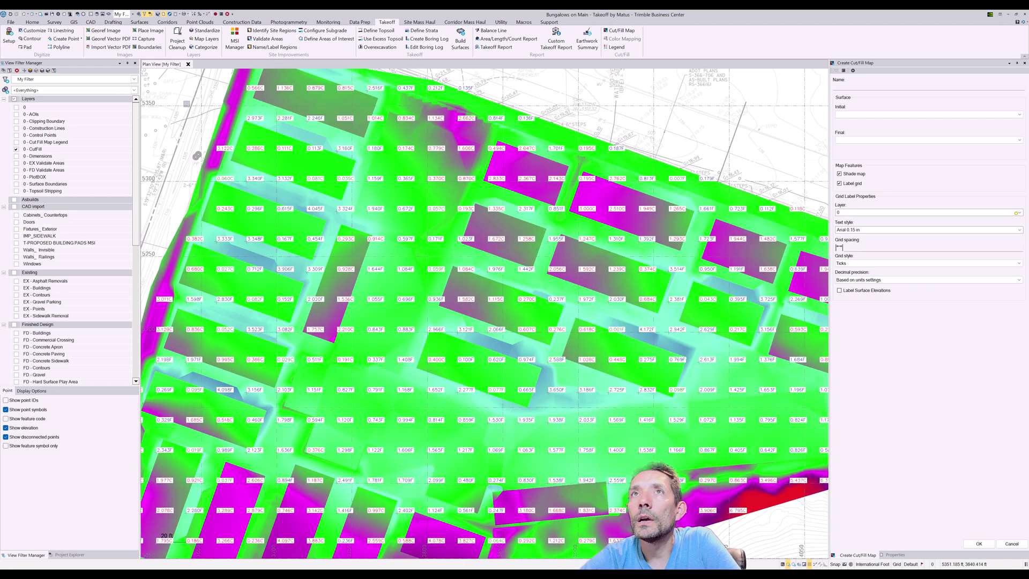
{"action": "scroll", "coordinate": [576, 220], "scroll_direction": "up", "scroll_amount": 5}
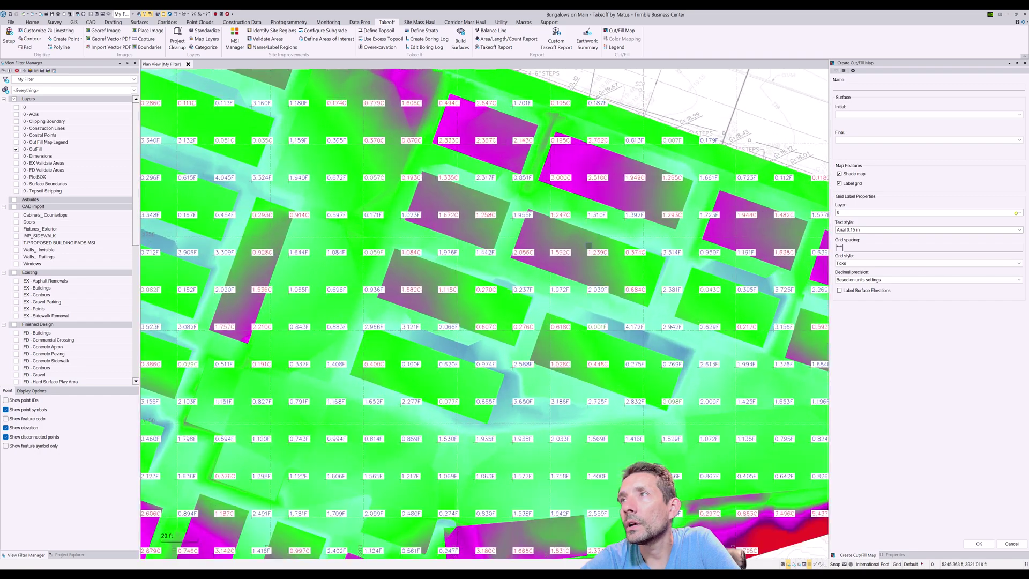
{"action": "scroll", "coordinate": [588, 246], "scroll_direction": "down", "scroll_amount": 3}
{"action": "scroll", "coordinate": [568, 244], "scroll_direction": "down", "scroll_amount": 1}
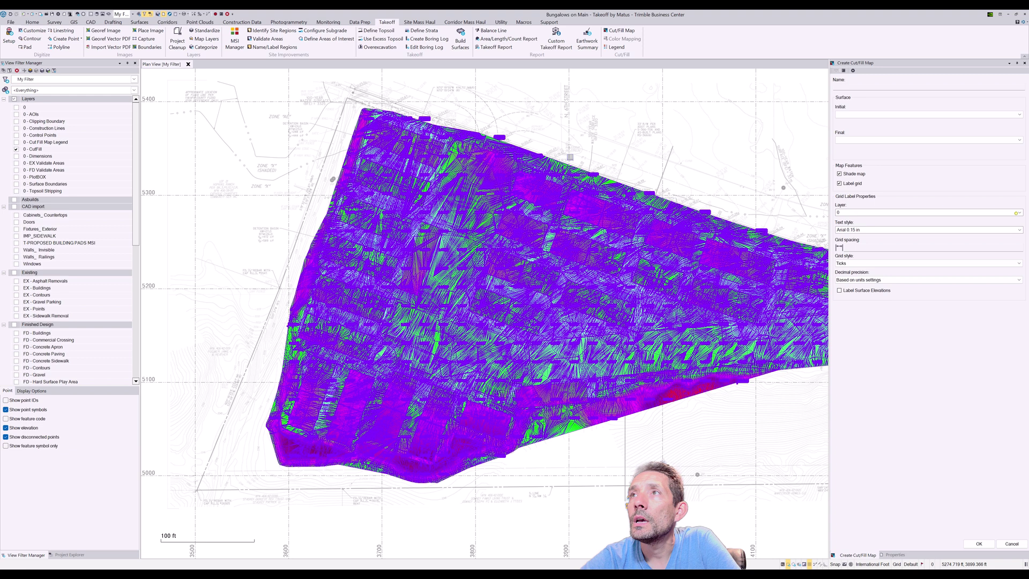
Step: In the colour mapping, change the Aquamarine stop's elevation from 2.755 to 1
{"action": "left_click", "coordinate": [625, 40]}
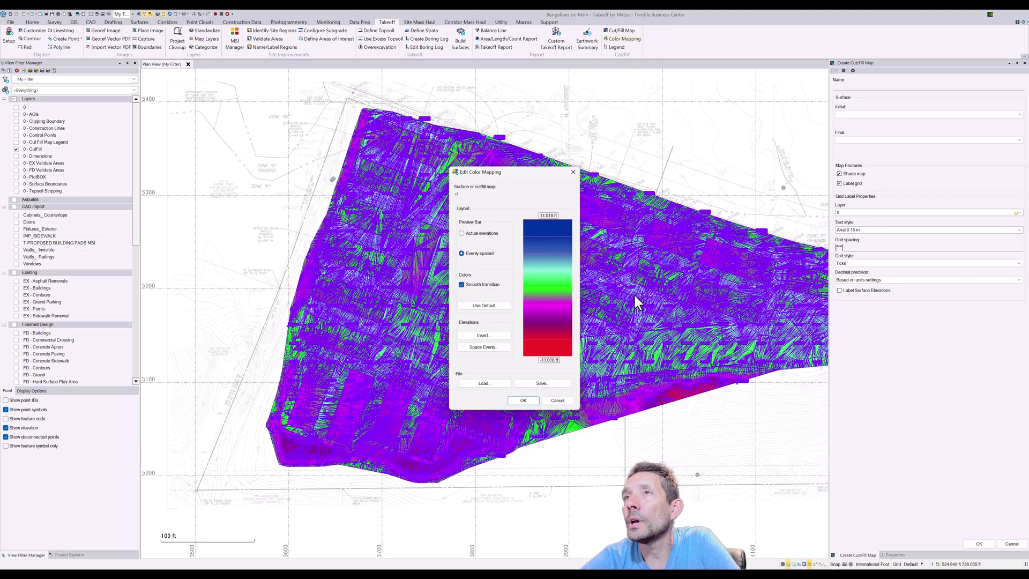
{"action": "left_click", "coordinate": [549, 286]}
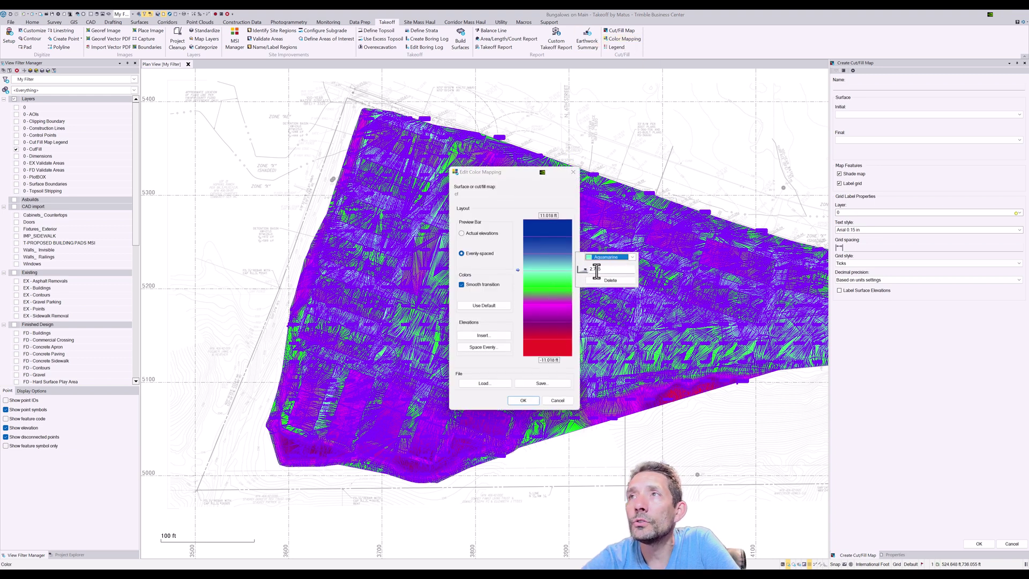
{"action": "double_click", "coordinate": [597, 271]}
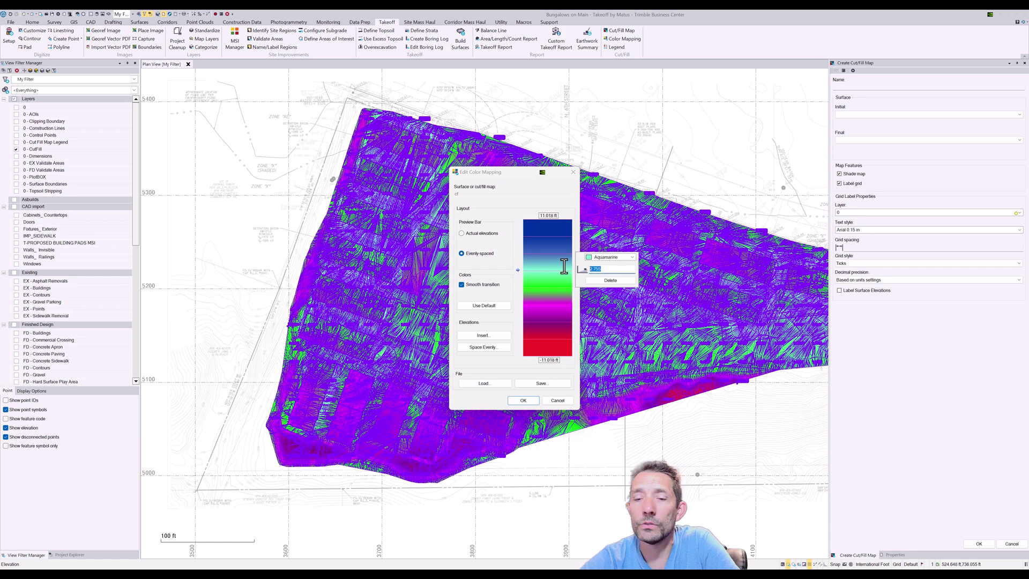
{"action": "type", "text": "1"}
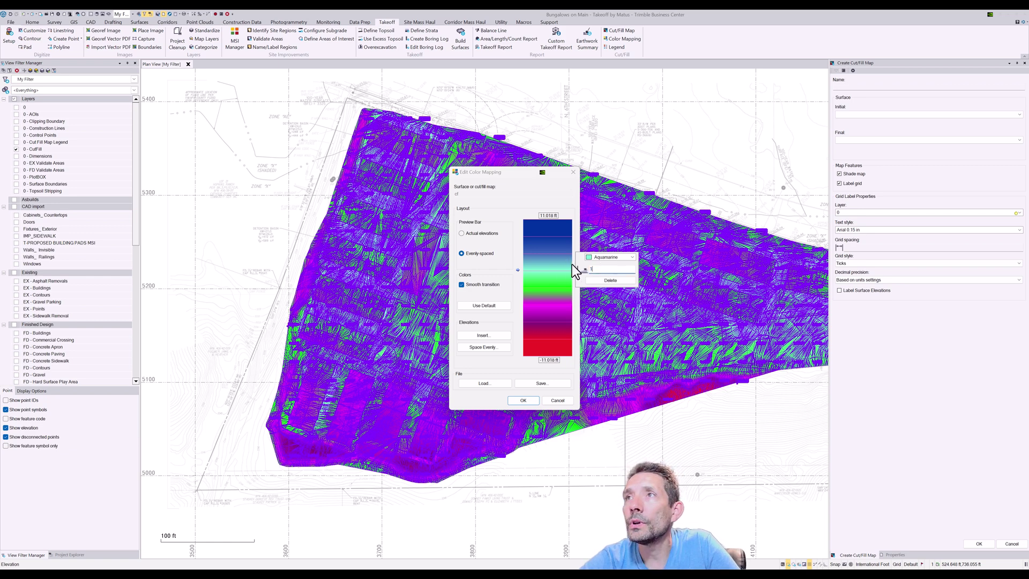
{"action": "left_click", "coordinate": [559, 251]}
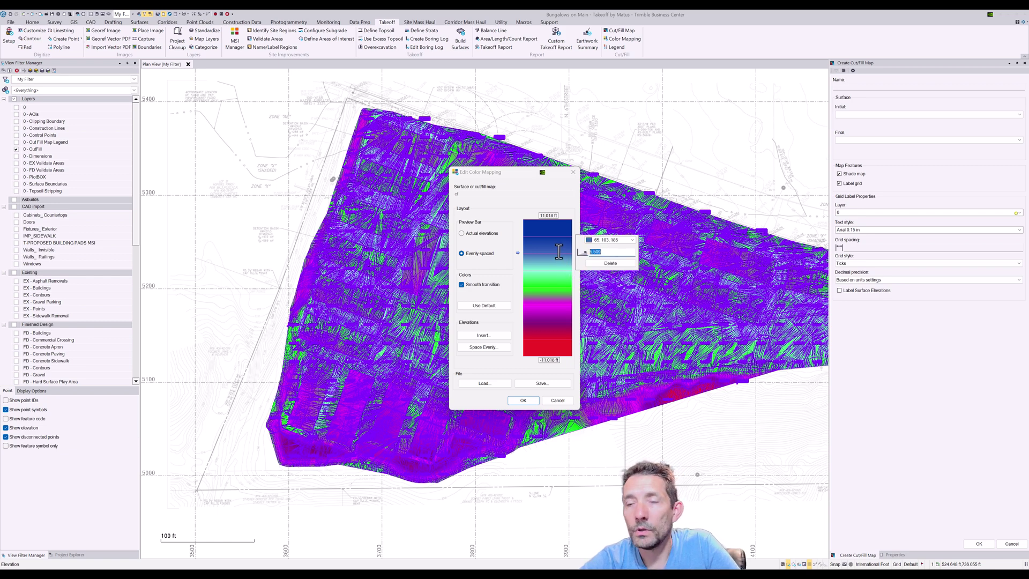
{"action": "left_click", "coordinate": [557, 237]}
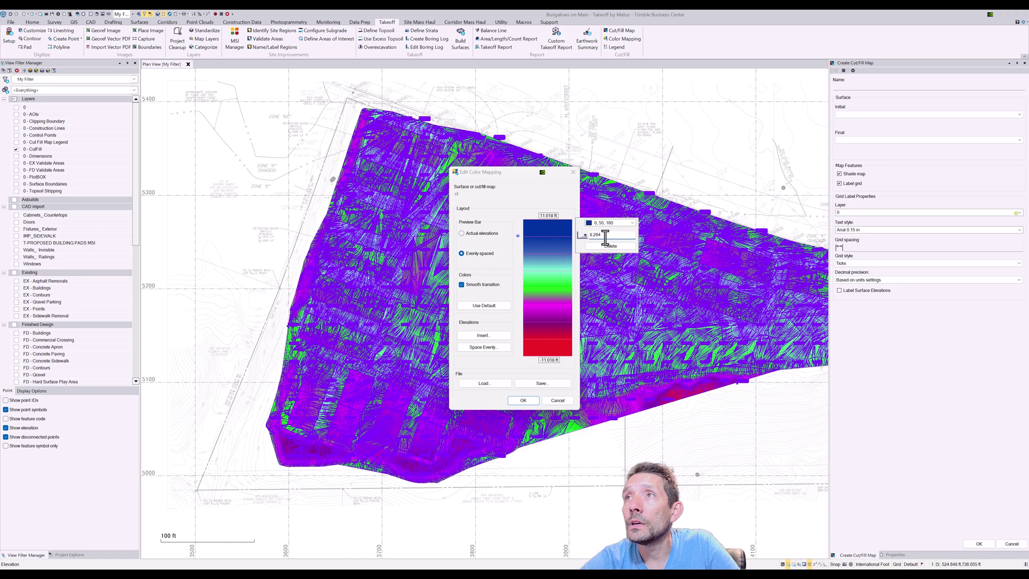
{"action": "left_click", "coordinate": [549, 232]}
{"action": "left_click", "coordinate": [565, 228]}
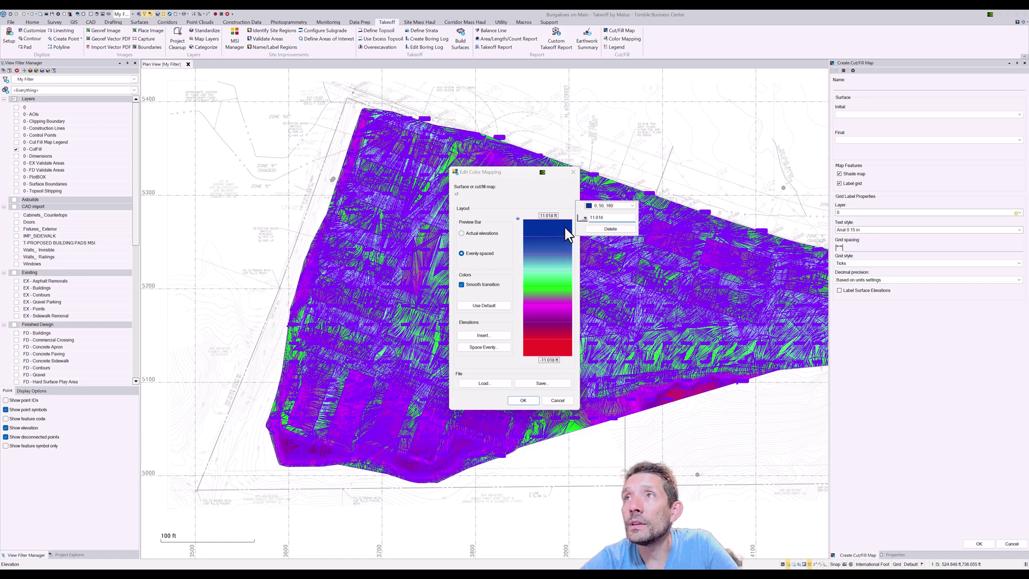
Step: Move the red stop from -8.264 to -3 and apply the revised mapping
{"action": "left_click", "coordinate": [563, 310]}
{"action": "double_click", "coordinate": [610, 303]}
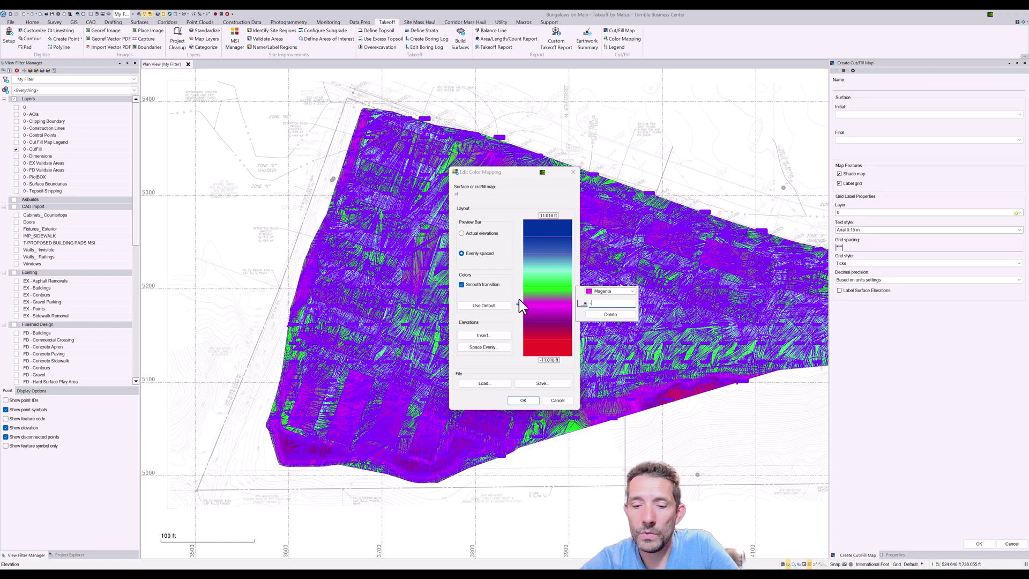
{"action": "left_click", "coordinate": [518, 321]}
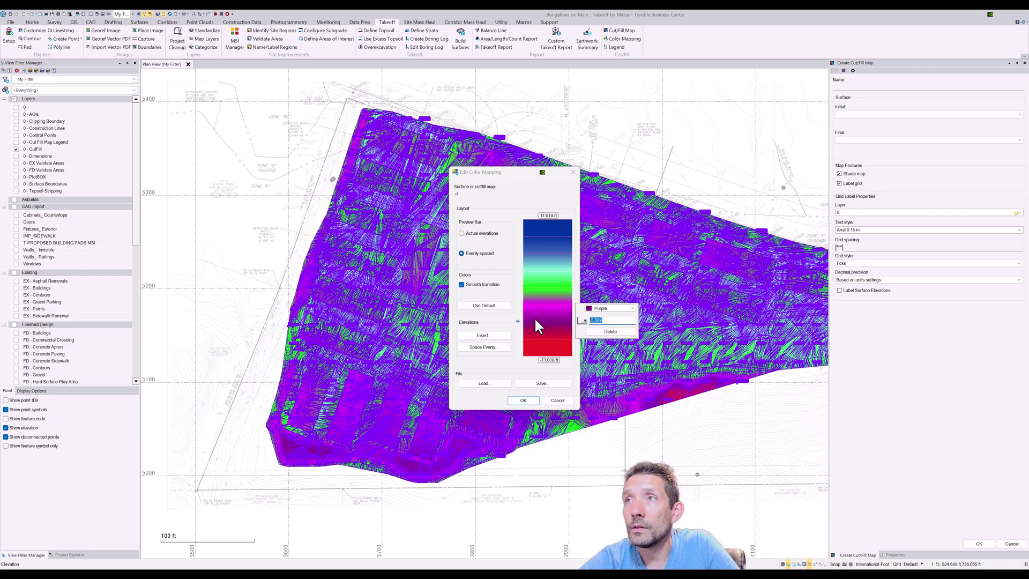
{"action": "left_click", "coordinate": [550, 338]}
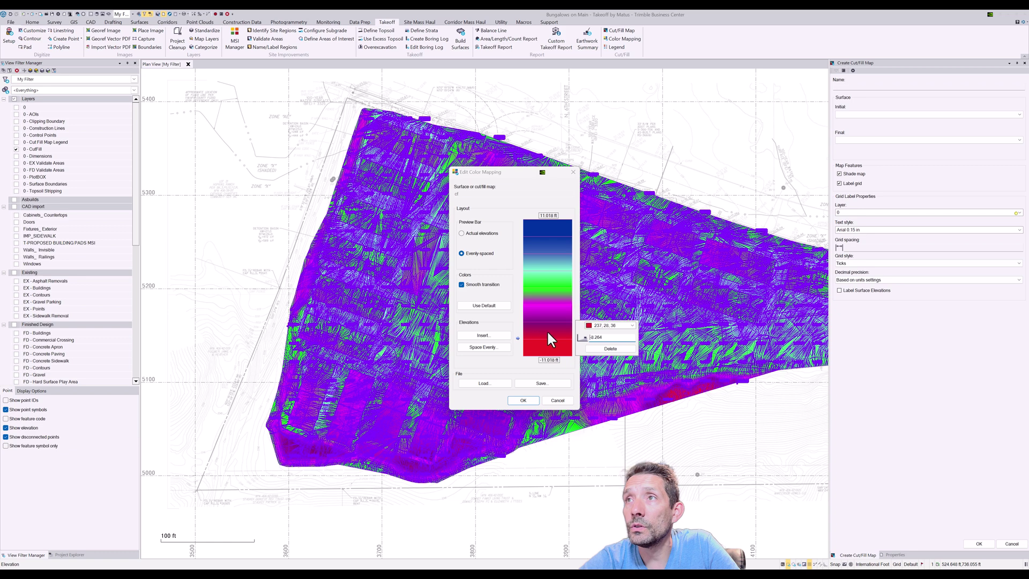
{"action": "double_click", "coordinate": [610, 336]}
{"action": "type", "text": "-3"}
{"action": "left_click", "coordinate": [527, 353]}
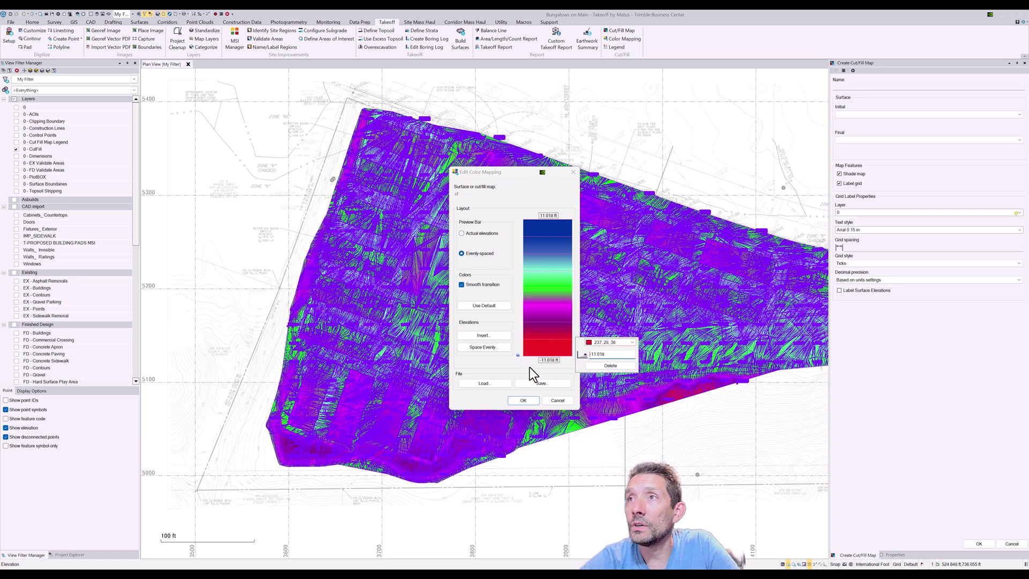
{"action": "left_click", "coordinate": [523, 401]}
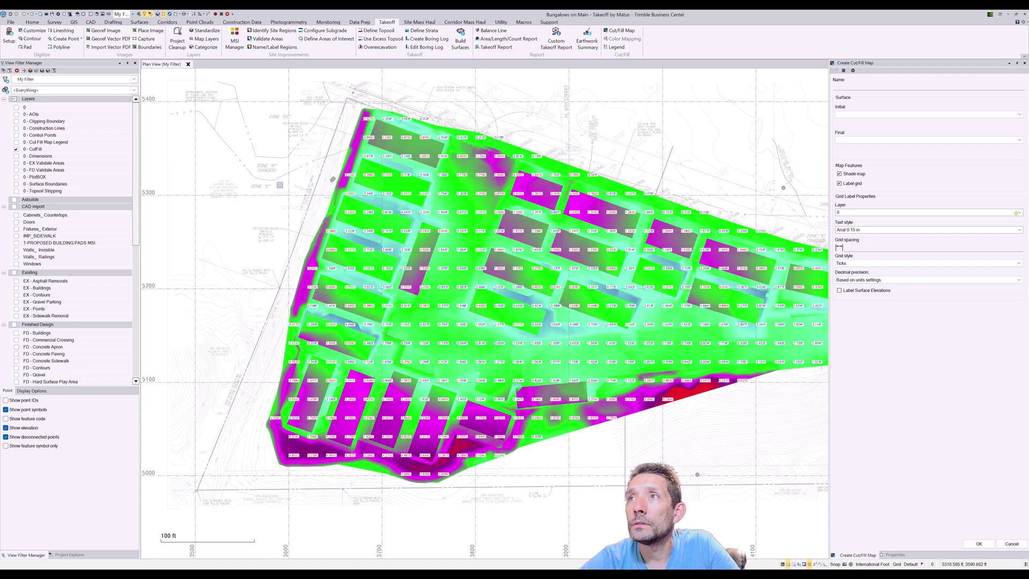
{"action": "scroll", "coordinate": [573, 292], "scroll_direction": "up", "scroll_amount": 3}
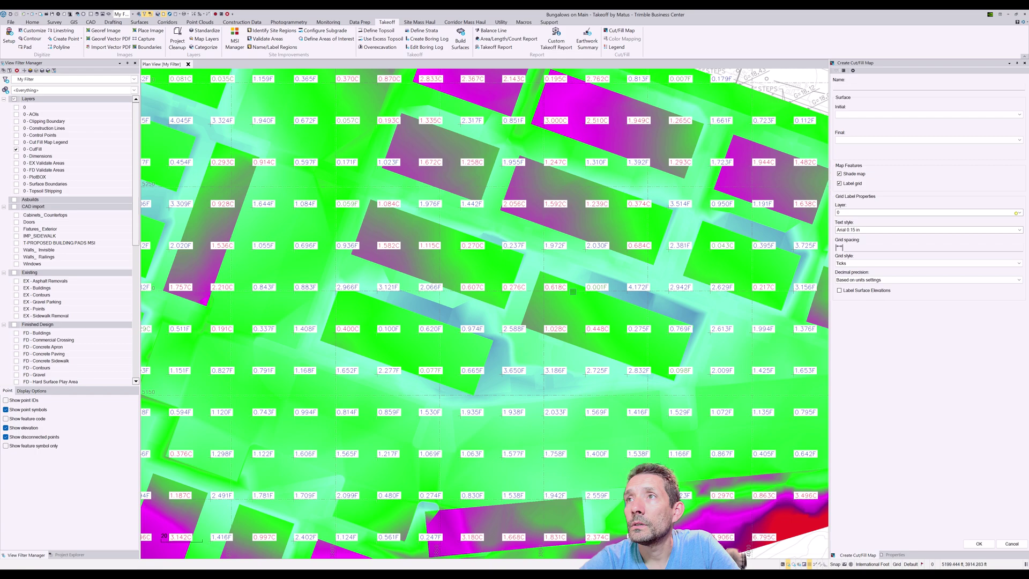
{"action": "scroll", "coordinate": [573, 292], "scroll_direction": "down", "scroll_amount": 3}
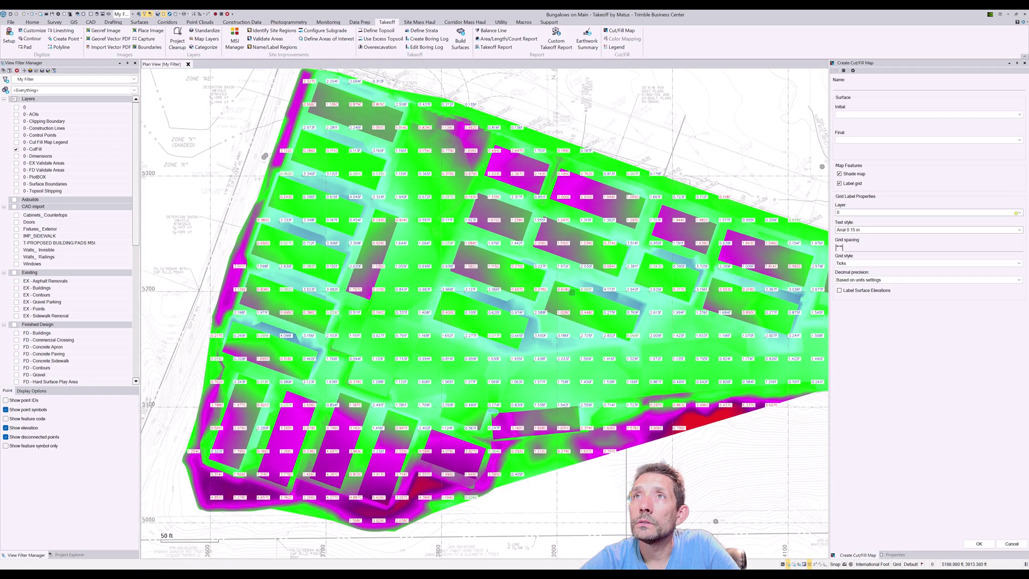
{"action": "scroll", "coordinate": [443, 308], "scroll_direction": "down", "scroll_amount": 1}
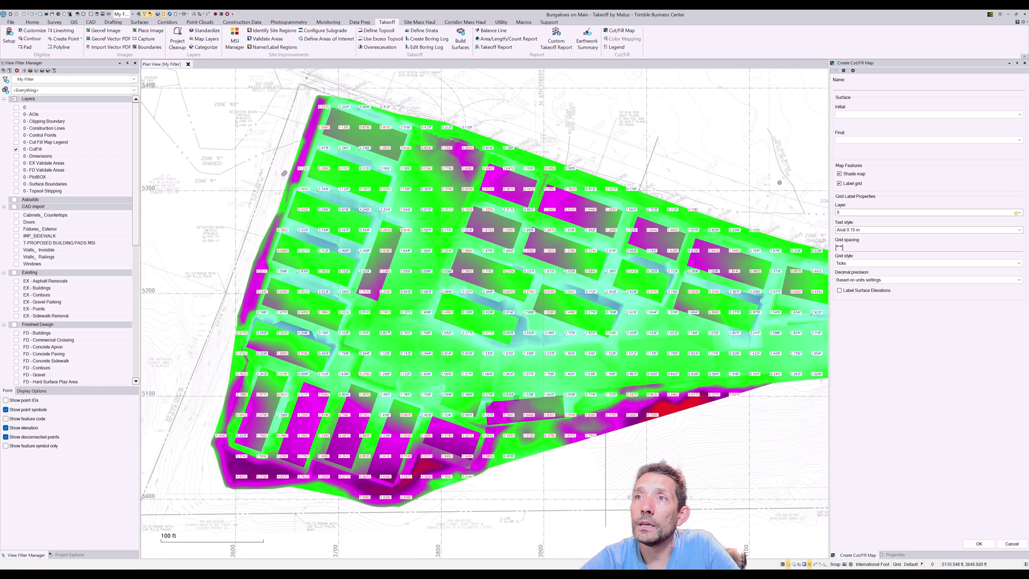
{"action": "scroll", "coordinate": [478, 444], "scroll_direction": "up", "scroll_amount": 5}
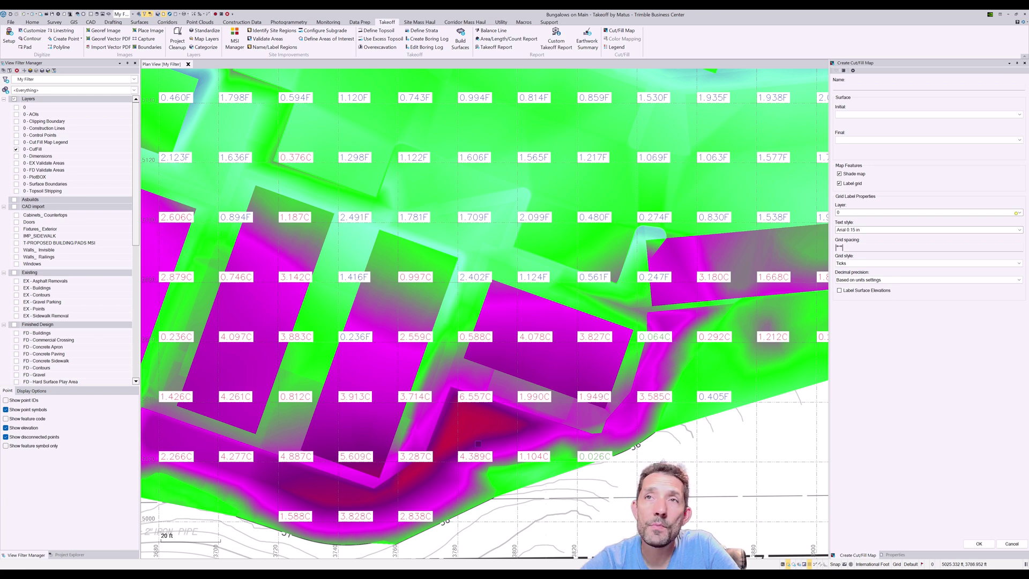
{"action": "scroll", "coordinate": [478, 444], "scroll_direction": "up", "scroll_amount": 1}
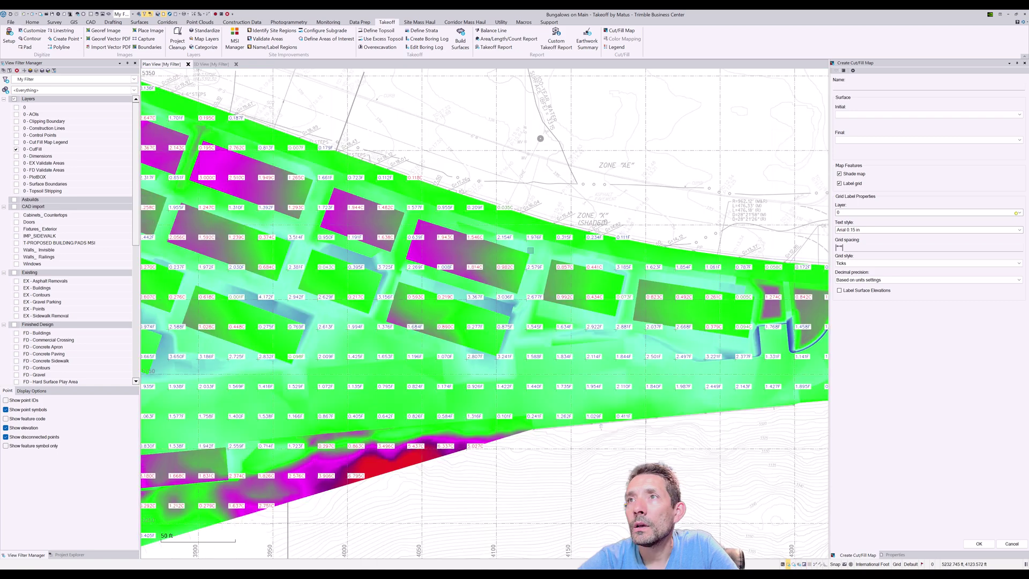
{"action": "scroll", "coordinate": [531, 251], "scroll_direction": "up", "scroll_amount": 3}
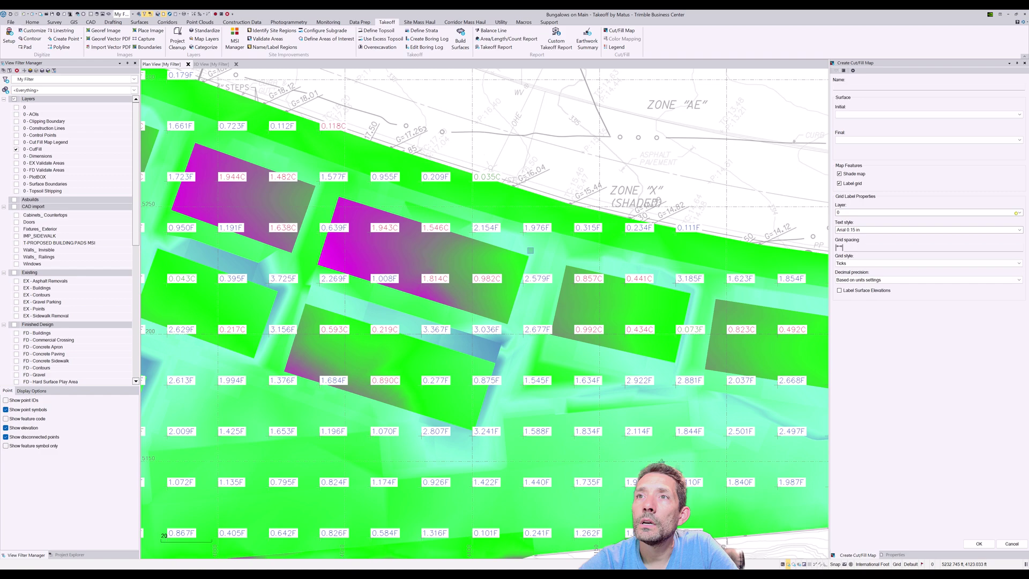
{"action": "scroll", "coordinate": [531, 250], "scroll_direction": "down", "scroll_amount": 3}
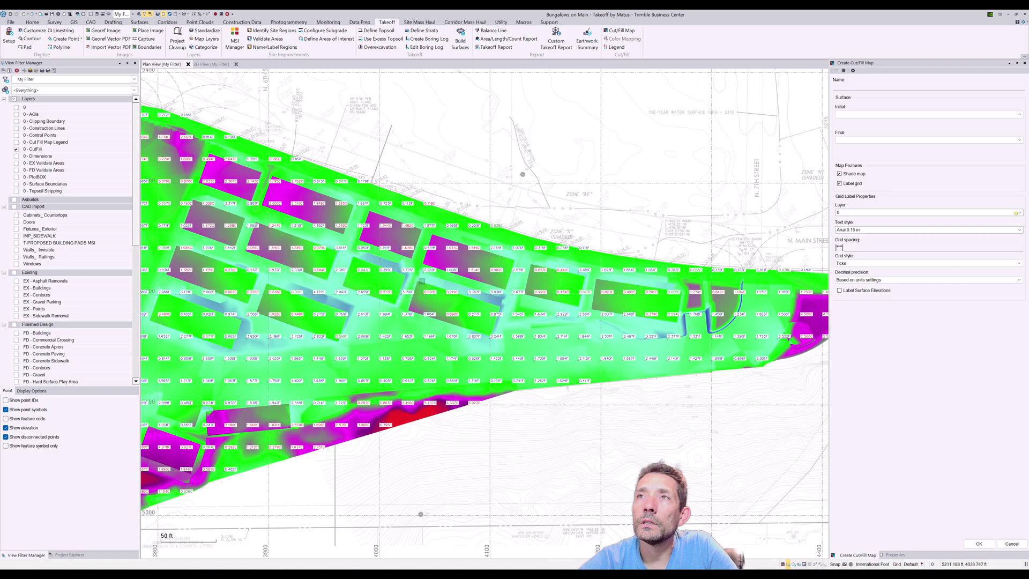
{"action": "scroll", "coordinate": [418, 268], "scroll_direction": "down", "scroll_amount": 3}
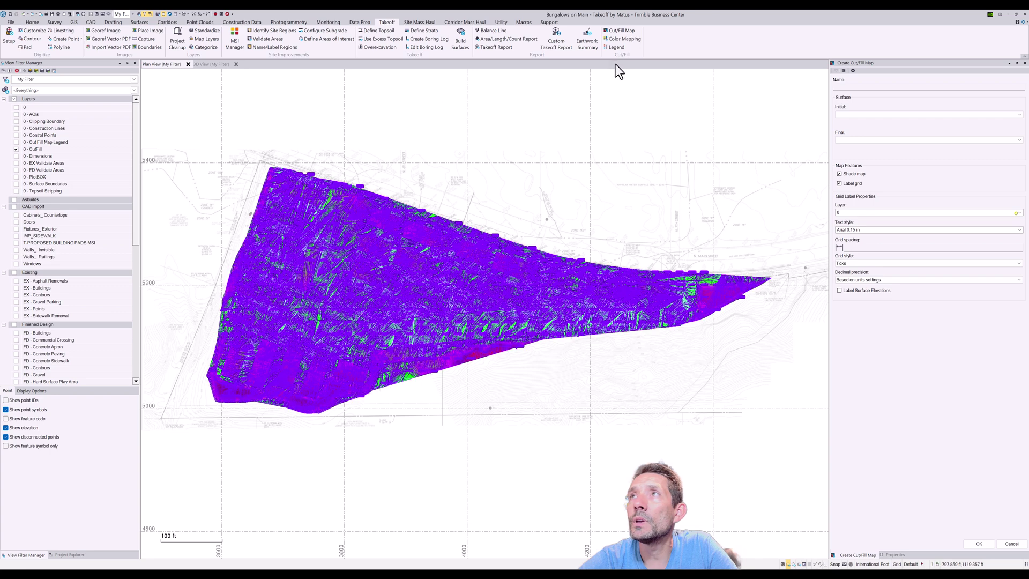
Step: In the cut/fill colour mapping, set the aquamarine stop to 0.5 and the top blue stop to 1
{"action": "left_click", "coordinate": [611, 38]}
{"action": "left_click", "coordinate": [551, 282]}
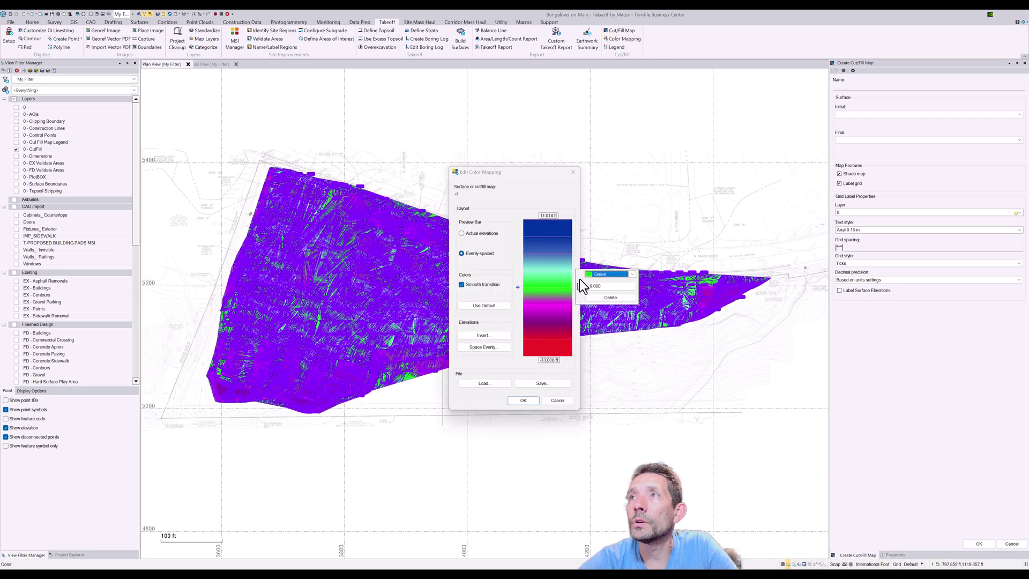
{"action": "left_click", "coordinate": [562, 273]}
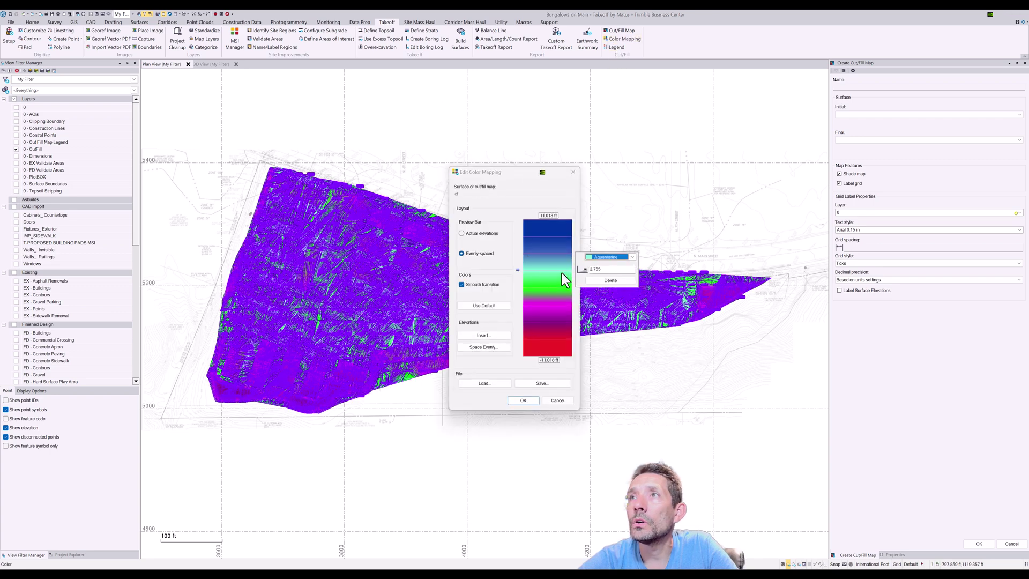
{"action": "double_click", "coordinate": [608, 270]}
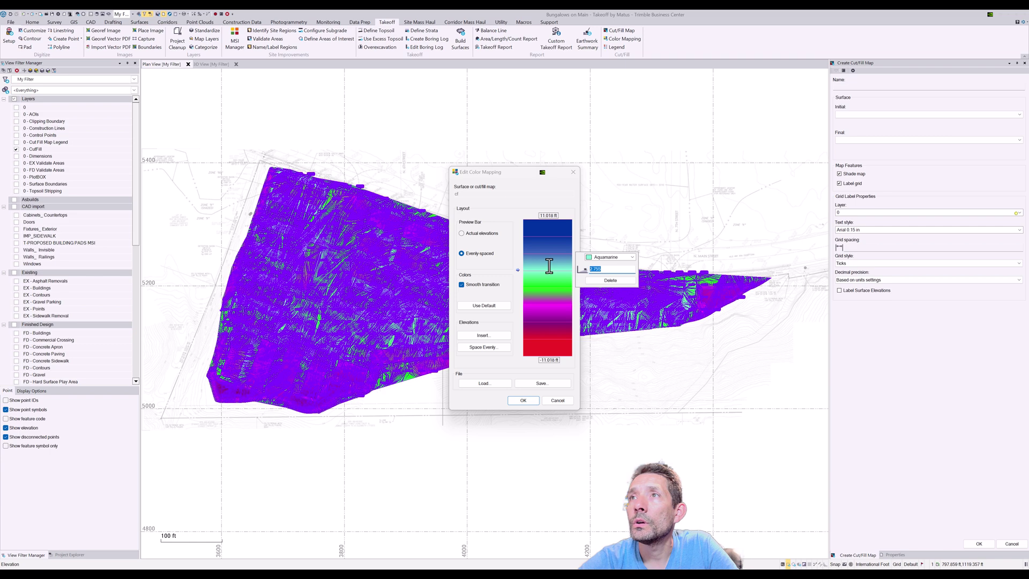
{"action": "type", "text": "0.5"}
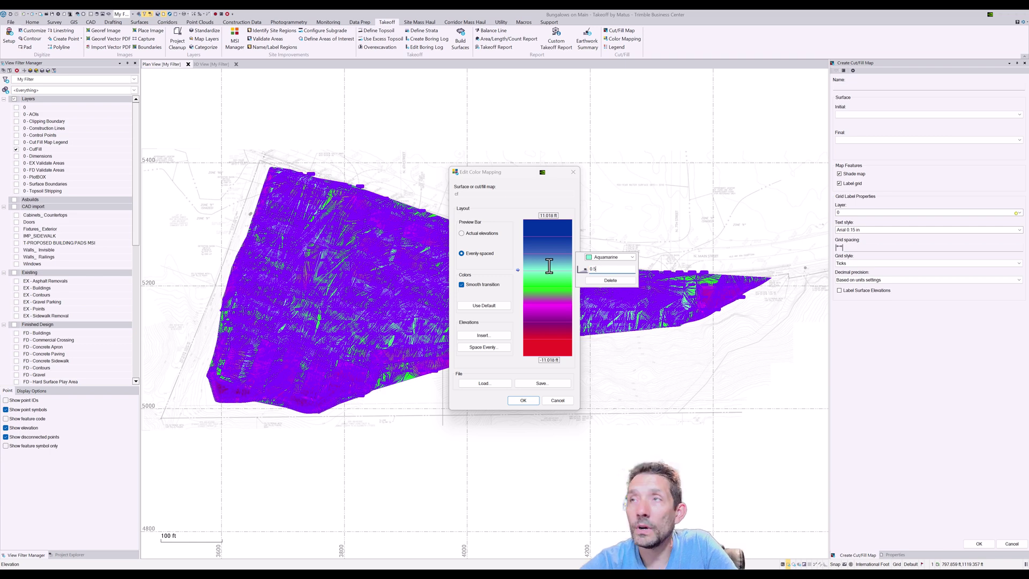
{"action": "left_click", "coordinate": [546, 263]}
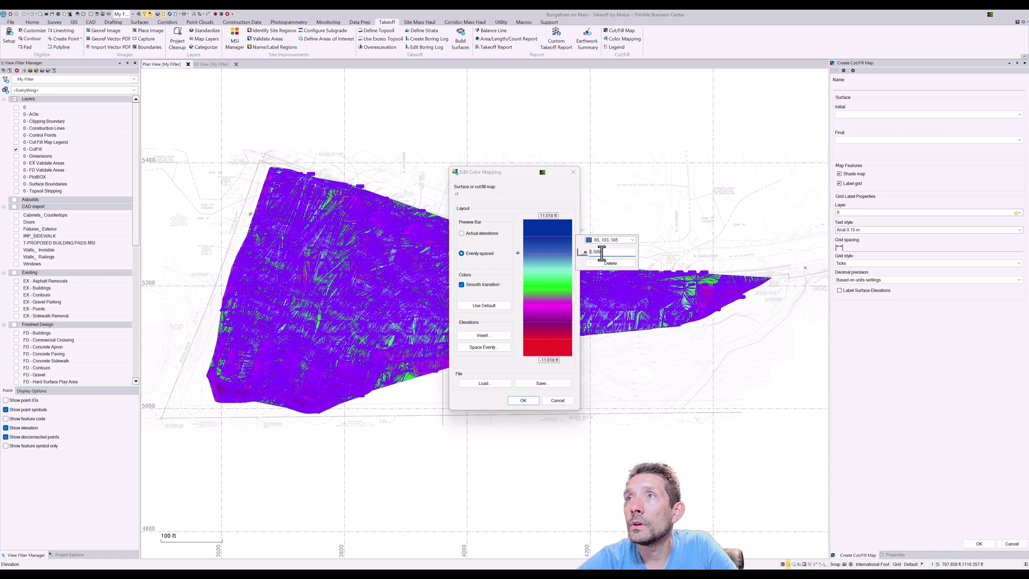
{"action": "left_click", "coordinate": [547, 239]}
{"action": "left_click", "coordinate": [548, 237]}
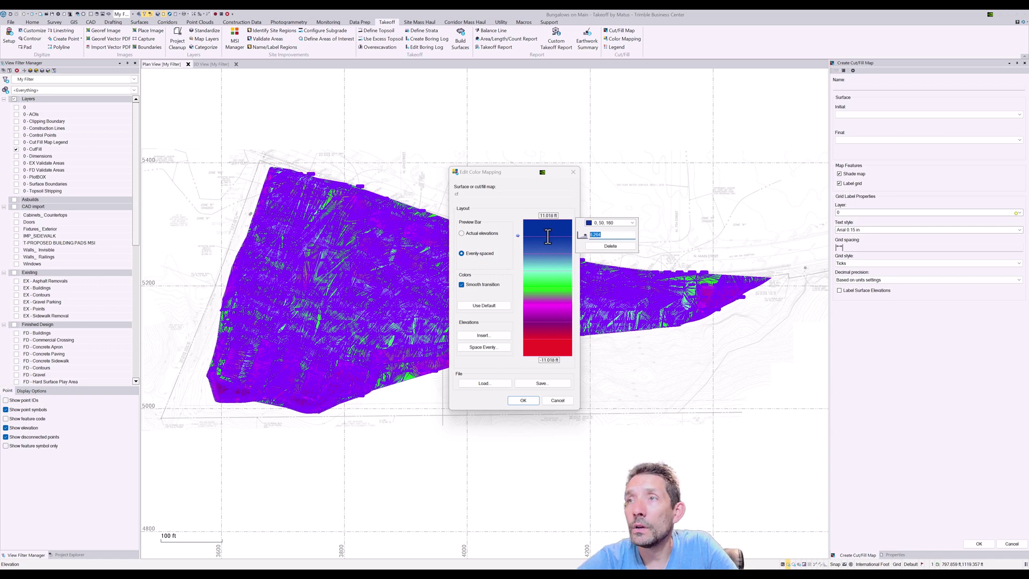
{"action": "type", "text": "1"}
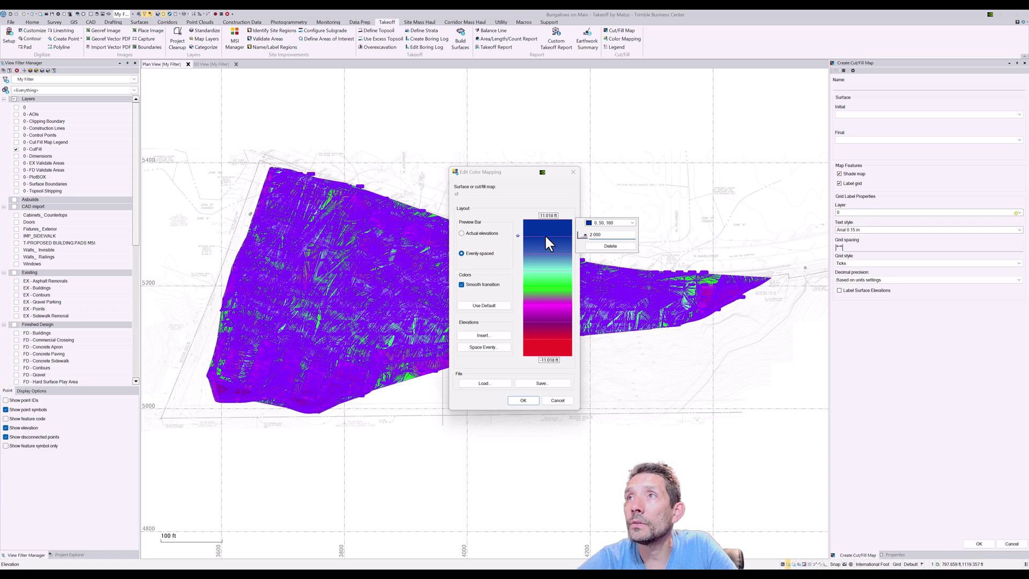
Step: Set the magenta colour stop below zero to -1.000
{"action": "left_click", "coordinate": [540, 259]}
{"action": "left_click", "coordinate": [552, 299]}
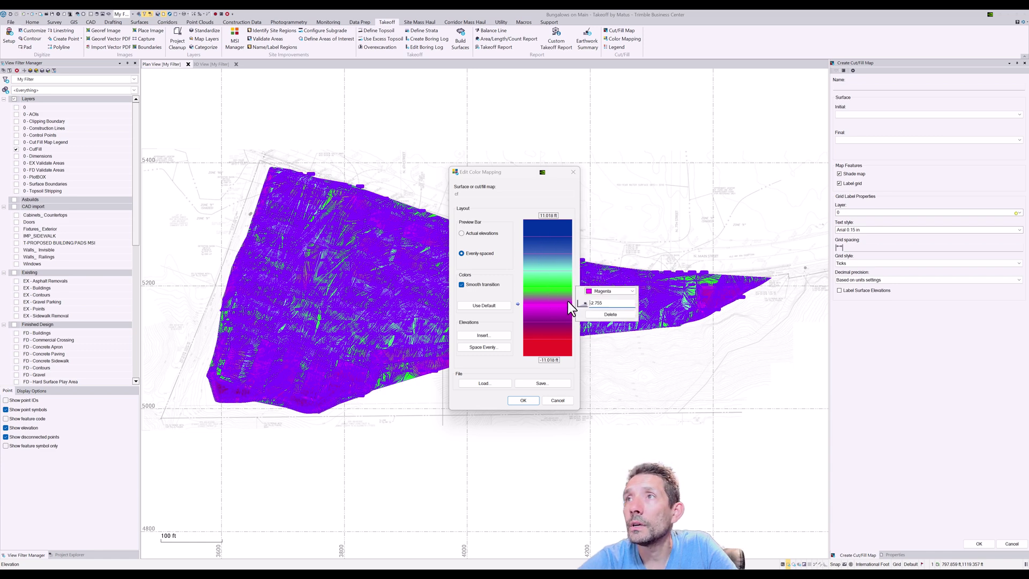
{"action": "type", "text": "-"}
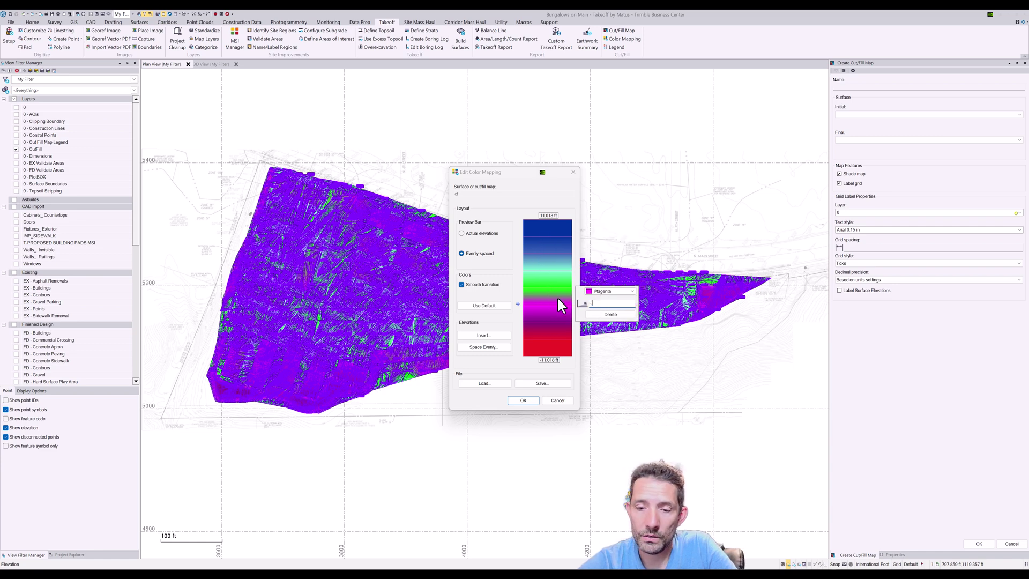
{"action": "left_click", "coordinate": [555, 320]}
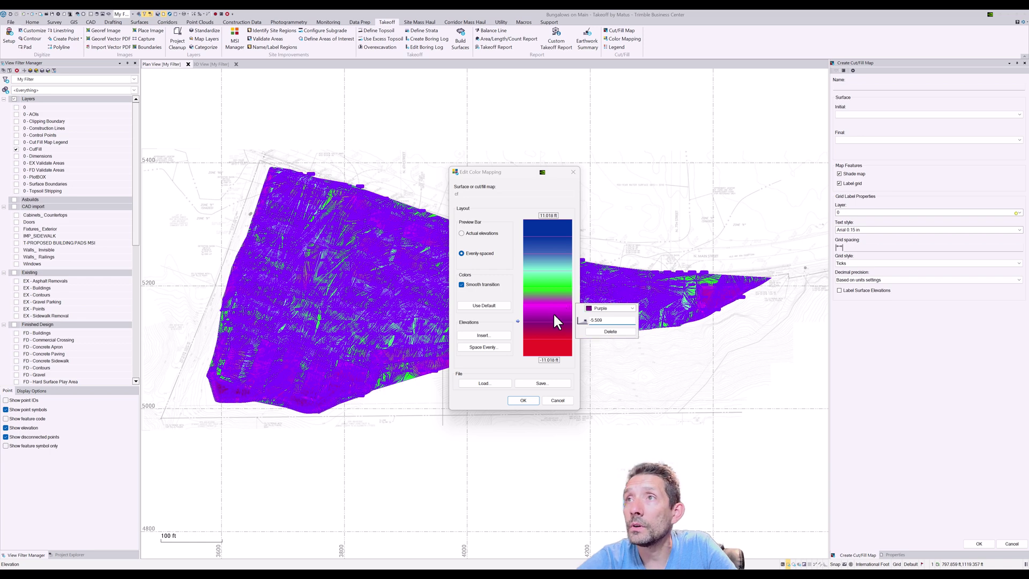
{"action": "left_click", "coordinate": [525, 311]}
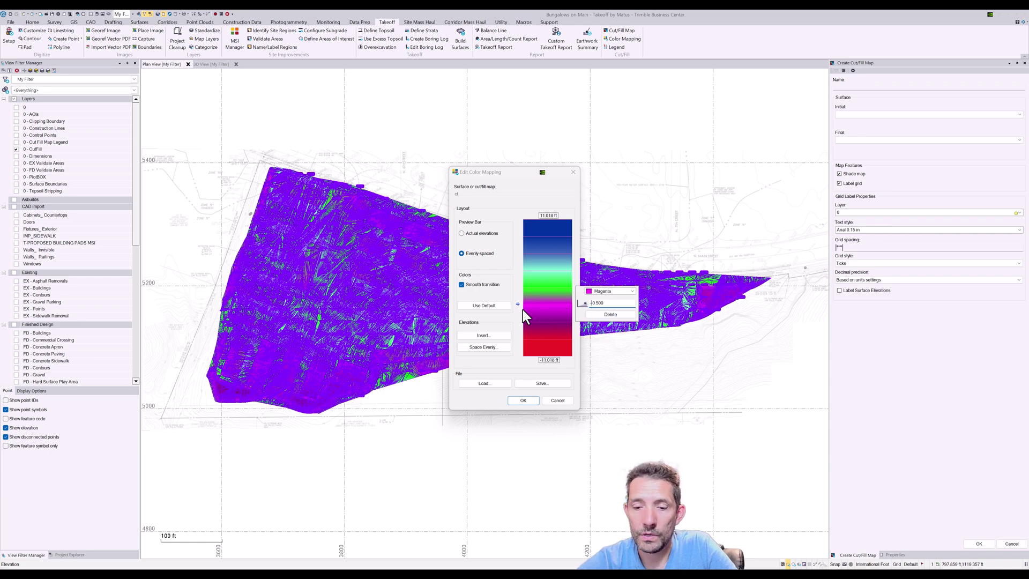
{"action": "double_click", "coordinate": [611, 303]}
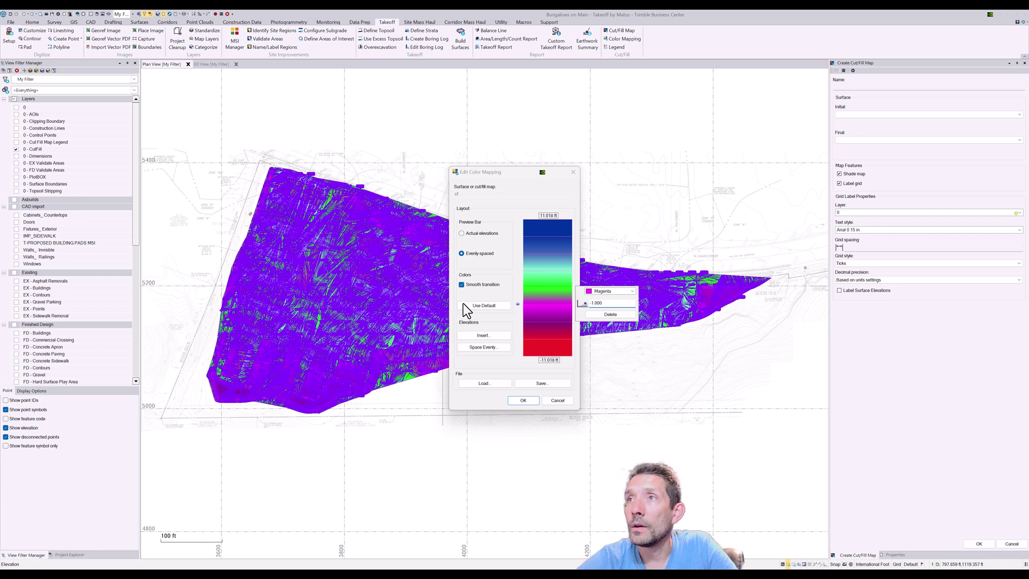
{"action": "left_click", "coordinate": [559, 329]}
{"action": "left_click", "coordinate": [539, 305]}
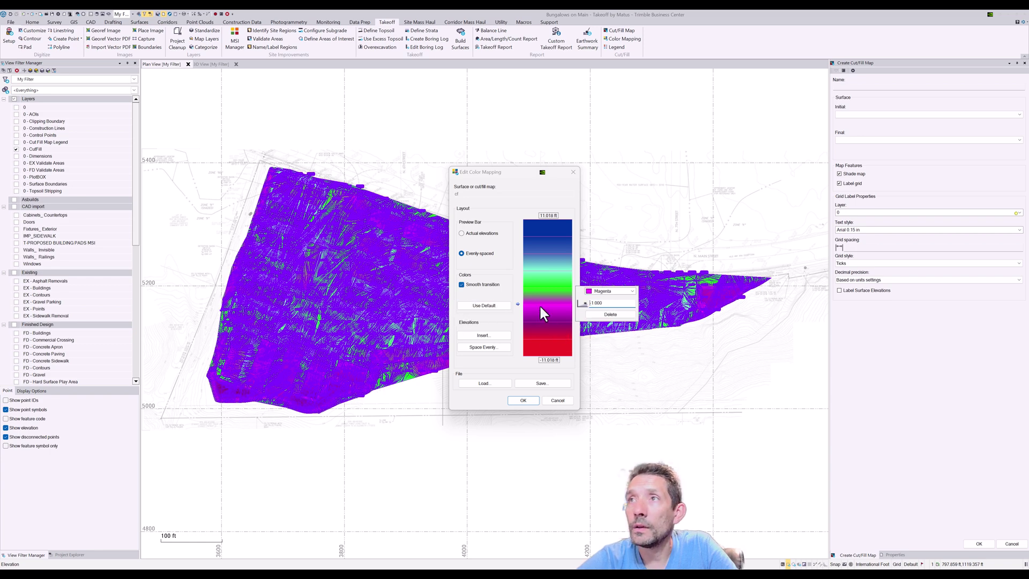
{"action": "left_click", "coordinate": [546, 259]}
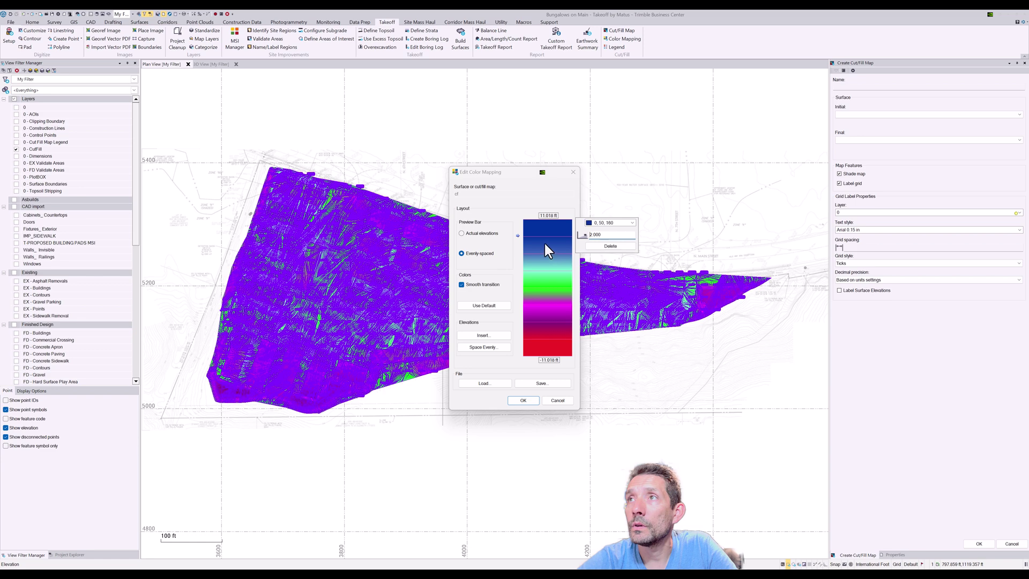
{"action": "left_click", "coordinate": [552, 316]}
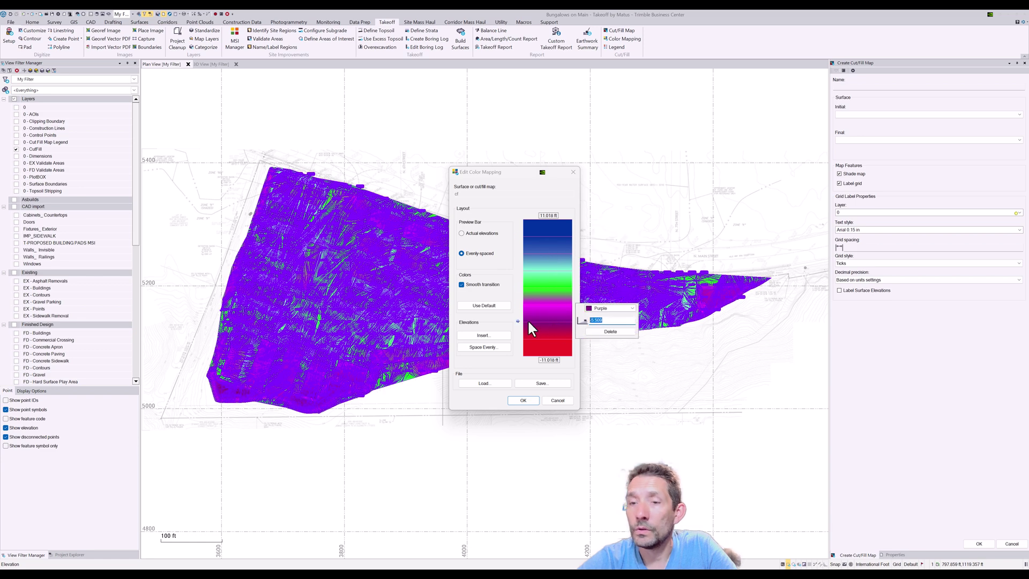
{"action": "left_click", "coordinate": [528, 320]}
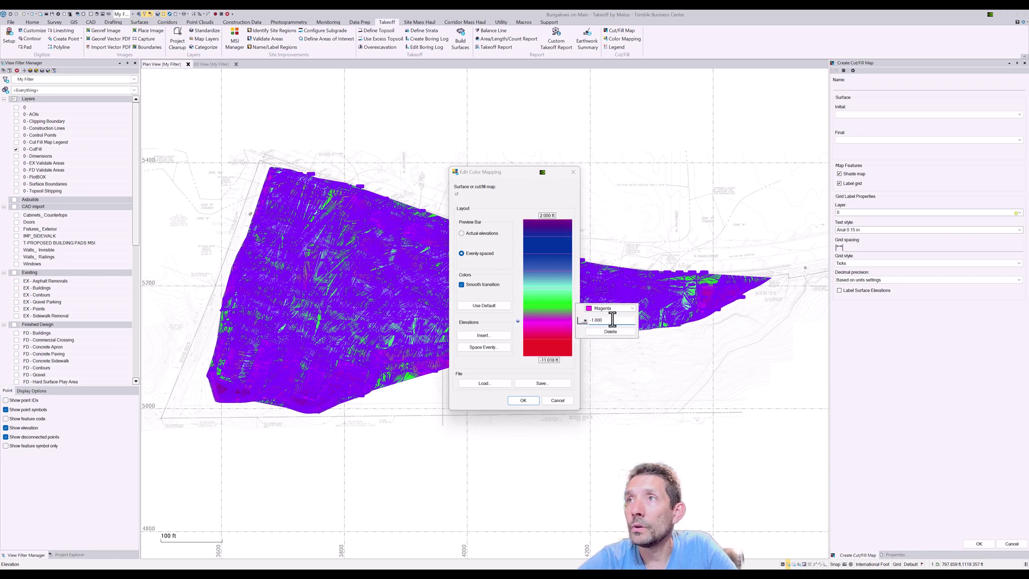
Step: Set the red colour stop to -2.000 and apply the new colour mapping
{"action": "left_click", "coordinate": [544, 300]}
{"action": "left_click", "coordinate": [546, 306]}
{"action": "left_click", "coordinate": [548, 316]}
{"action": "left_click", "coordinate": [549, 331]}
{"action": "left_click", "coordinate": [487, 336]}
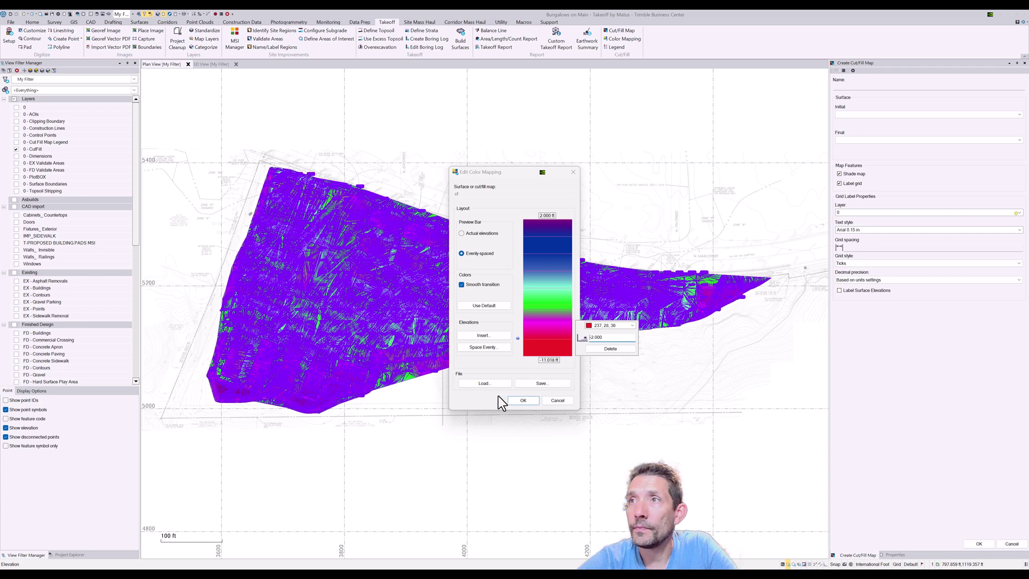
{"action": "left_click", "coordinate": [531, 399]}
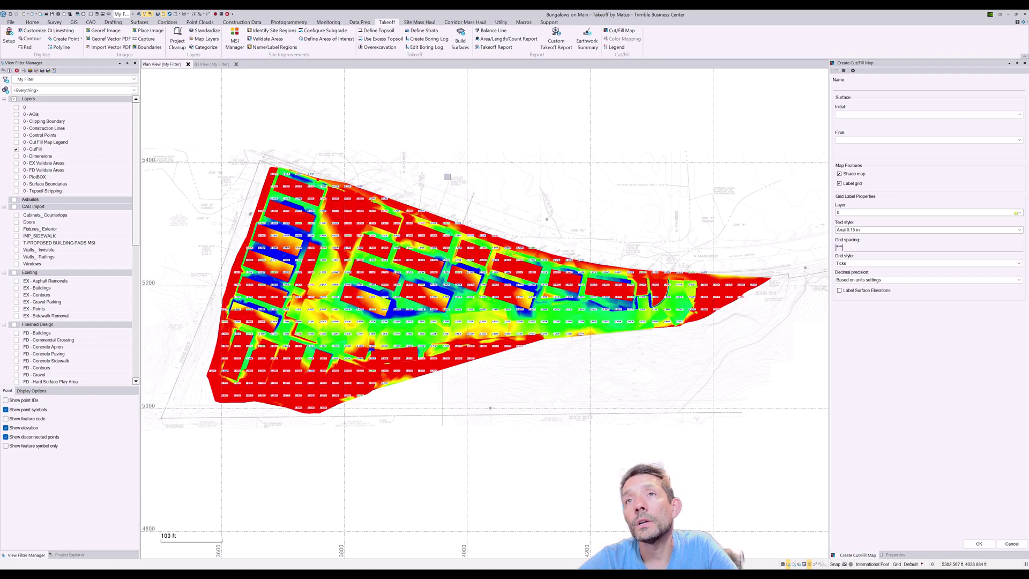
{"action": "scroll", "coordinate": [340, 144], "scroll_direction": "up", "scroll_amount": 5}
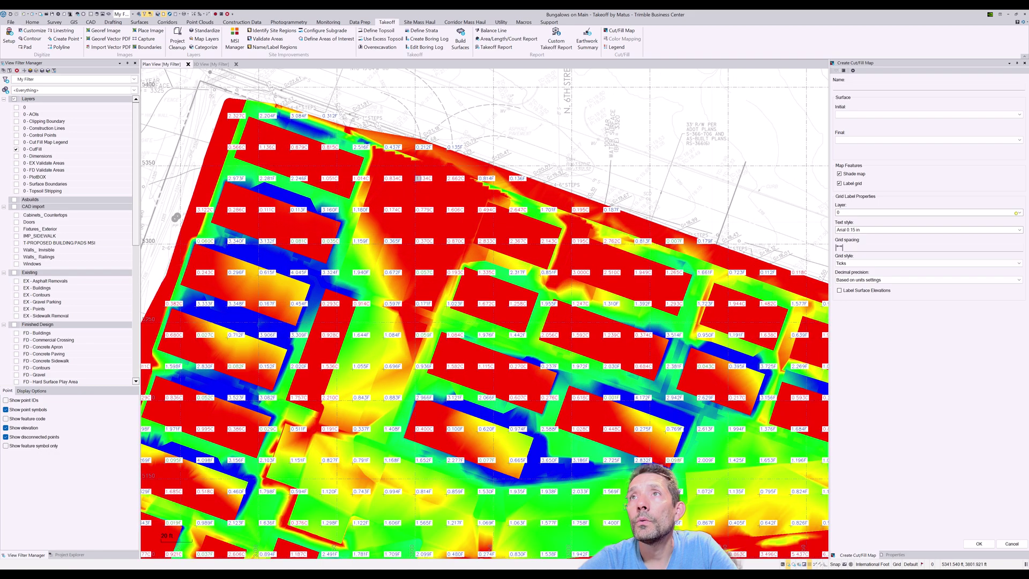
{"action": "scroll", "coordinate": [339, 141], "scroll_direction": "down", "scroll_amount": 4}
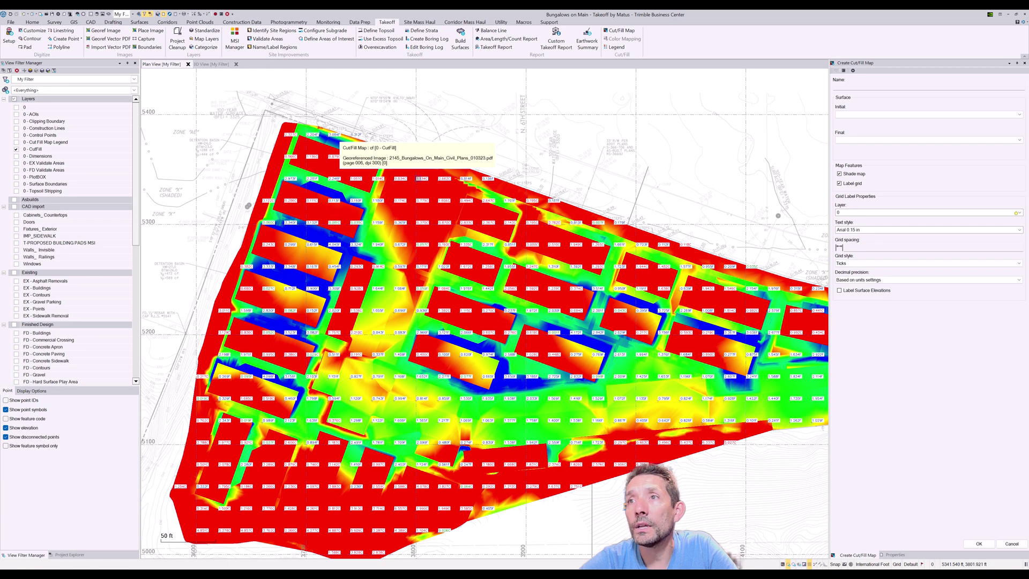
{"action": "scroll", "coordinate": [339, 141], "scroll_direction": "down", "scroll_amount": 3}
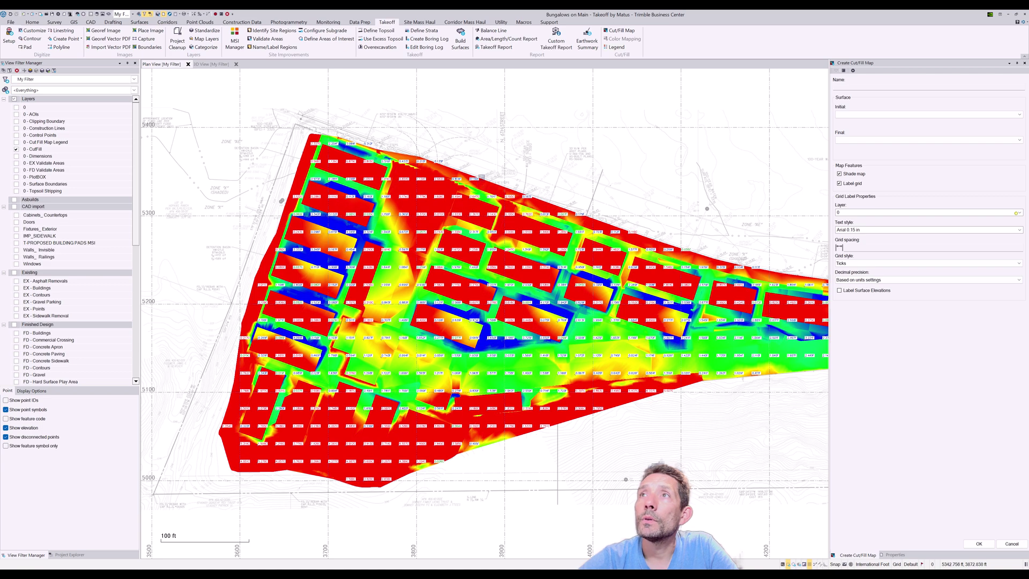
Step: Reopen the colour mapping, space the preview bar by Actual elevations, and review the stops
{"action": "left_click", "coordinate": [616, 41]}
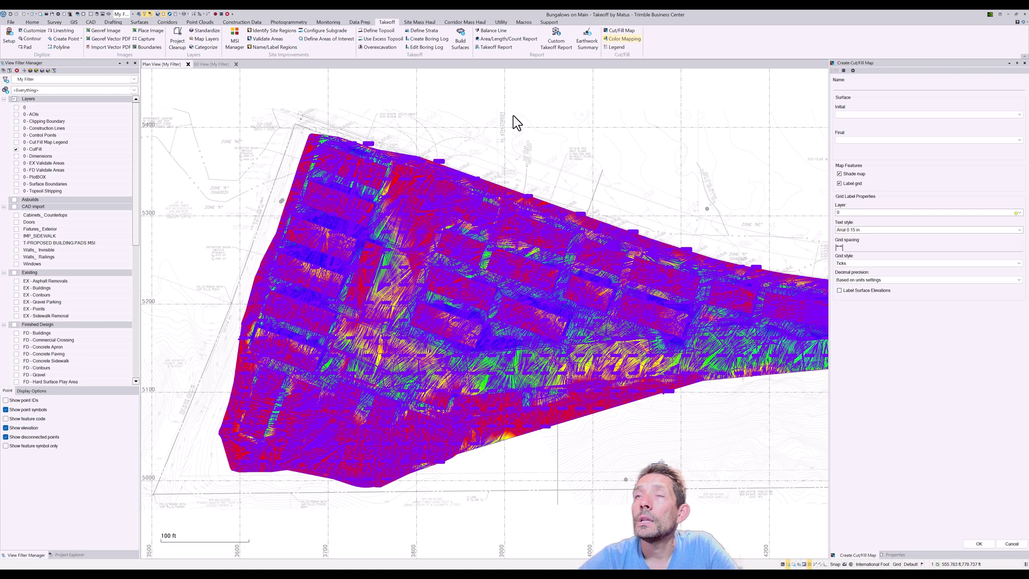
{"action": "left_click", "coordinate": [518, 355]}
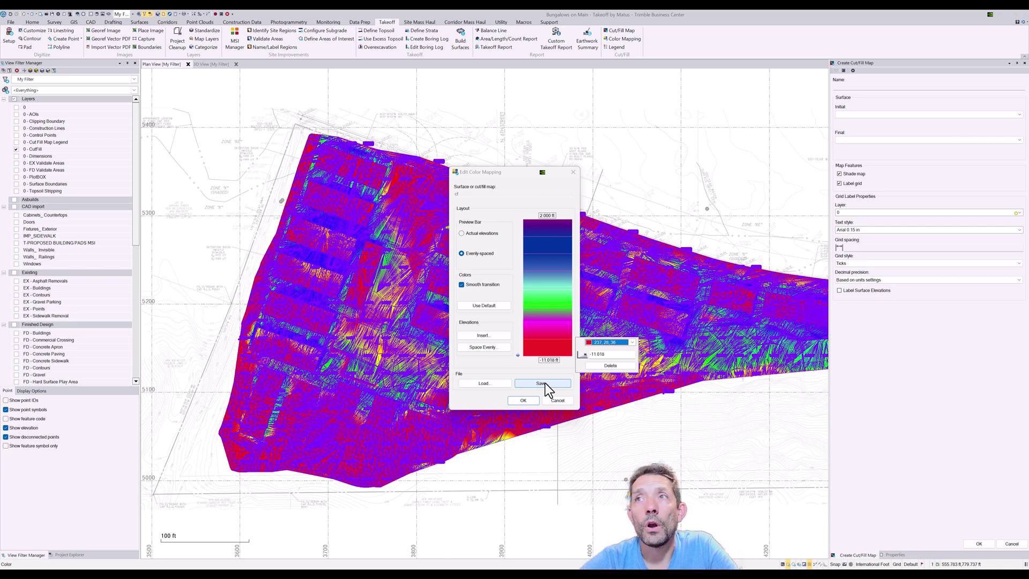
{"action": "left_click", "coordinate": [564, 326]}
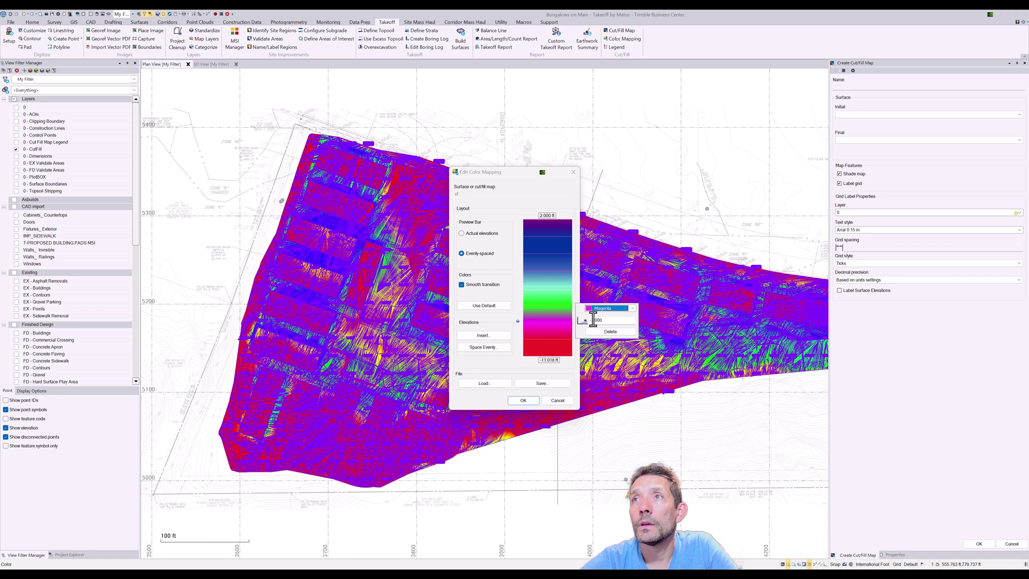
{"action": "left_click", "coordinate": [563, 287]}
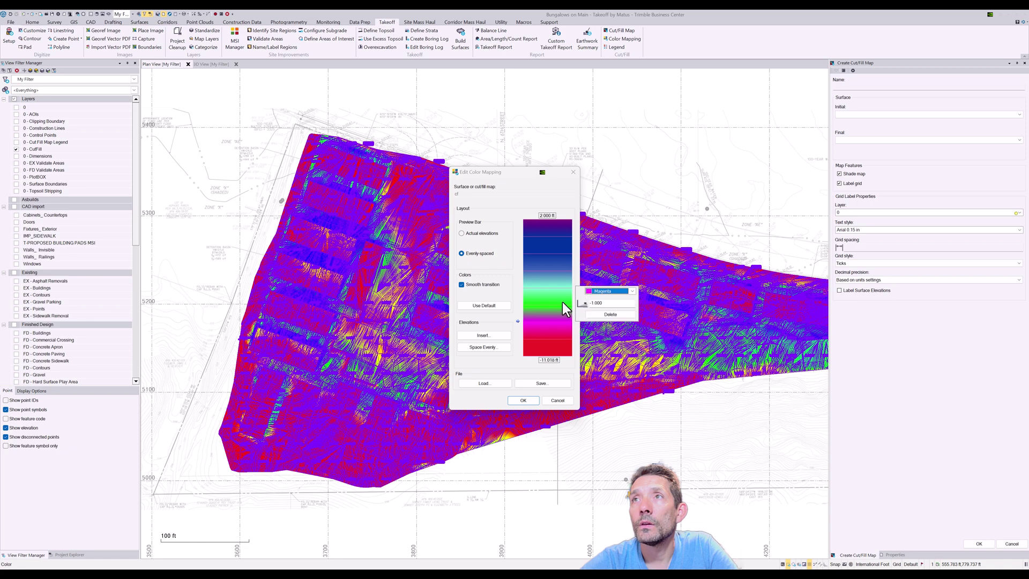
{"action": "left_click", "coordinate": [462, 233]}
{"action": "left_click", "coordinate": [554, 270]}
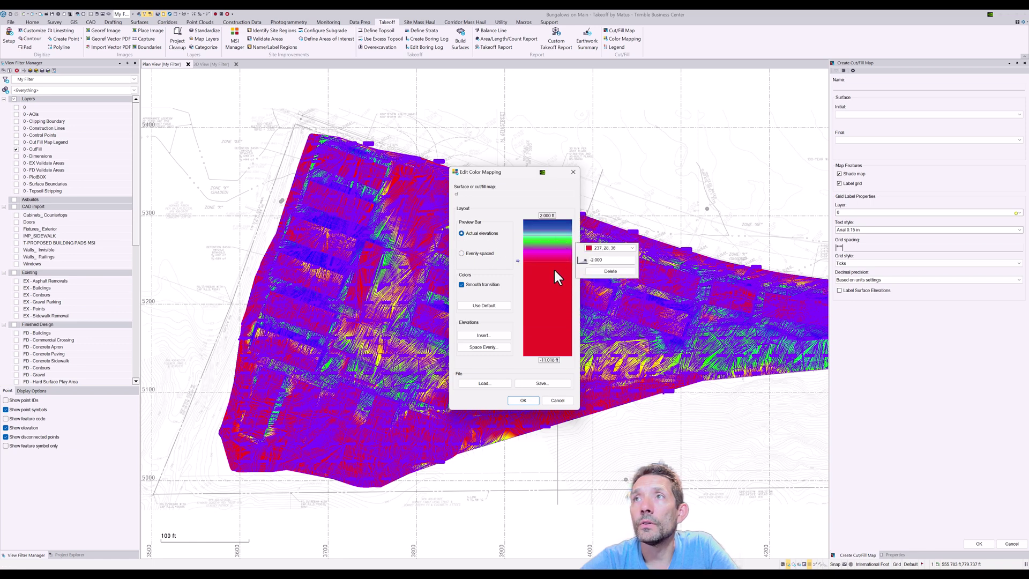
{"action": "left_click", "coordinate": [559, 230]}
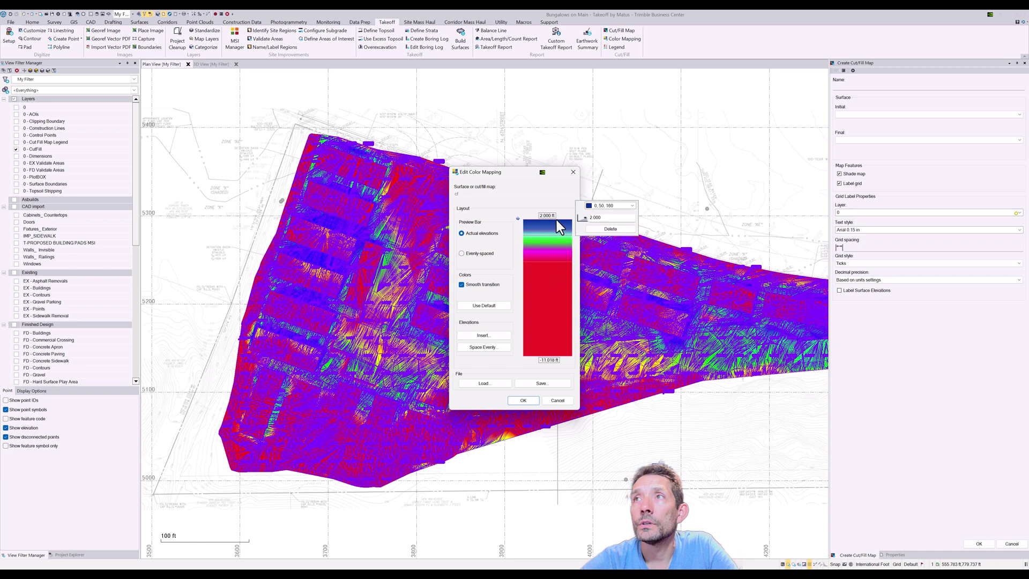
{"action": "left_click", "coordinate": [554, 263]}
Step: Change the bottom red stop from -11.018 to -3.000 and apply the mapping
{"action": "left_click", "coordinate": [545, 363]}
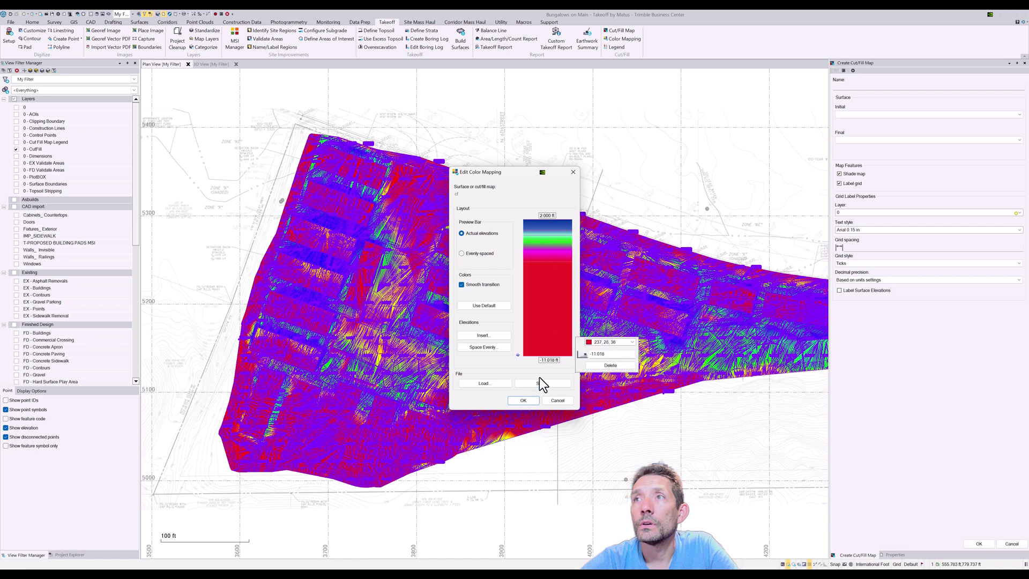
{"action": "triple_click", "coordinate": [590, 353]}
{"action": "key", "text": "BackSpace"}
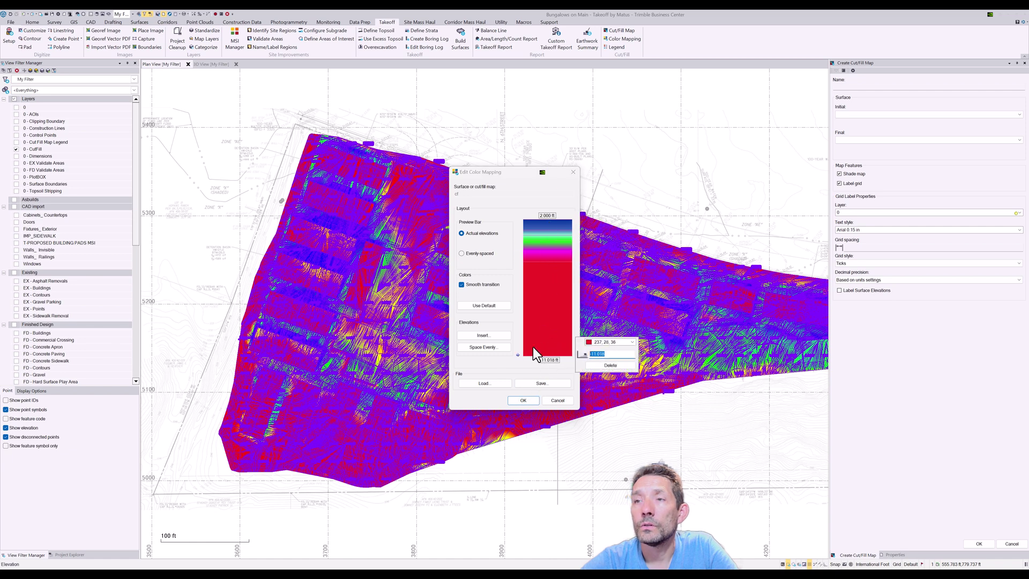
{"action": "type", "text": "-3.000"}
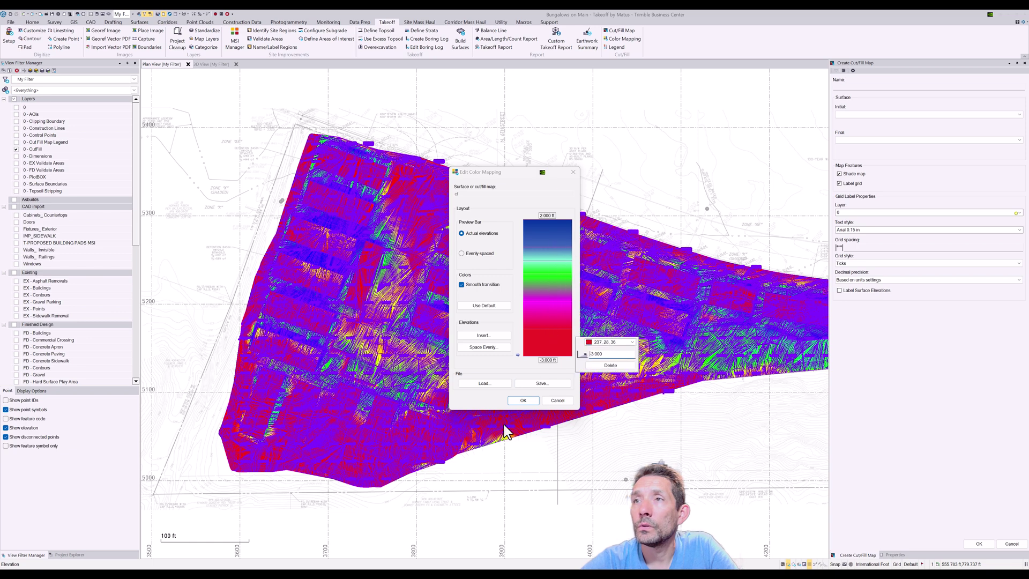
{"action": "left_click", "coordinate": [523, 400]}
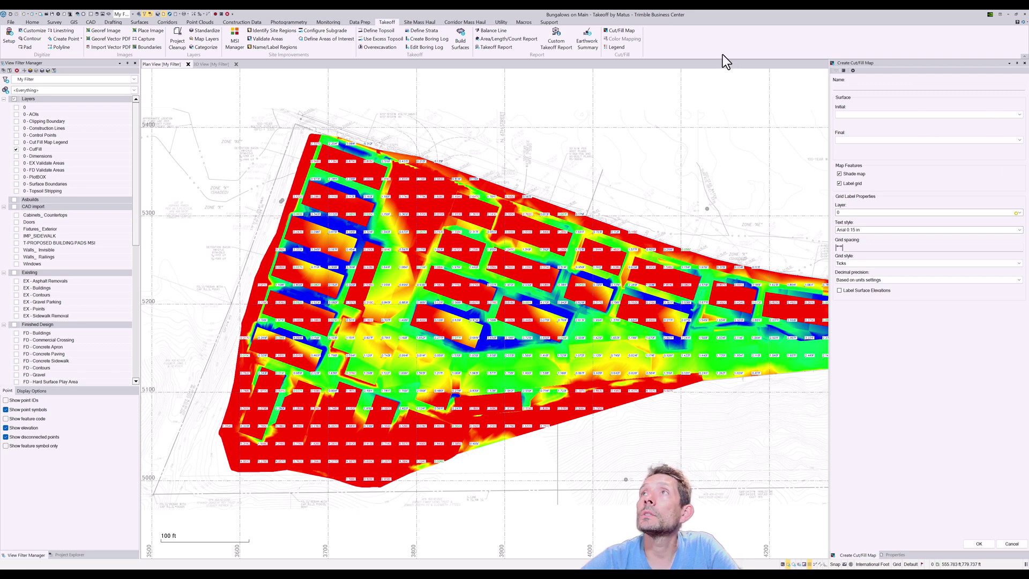
Step: Start a 'cf Depth Shading' legend on the visible layer 0 - Cut Fill Map Legend
{"action": "left_click", "coordinate": [614, 48]}
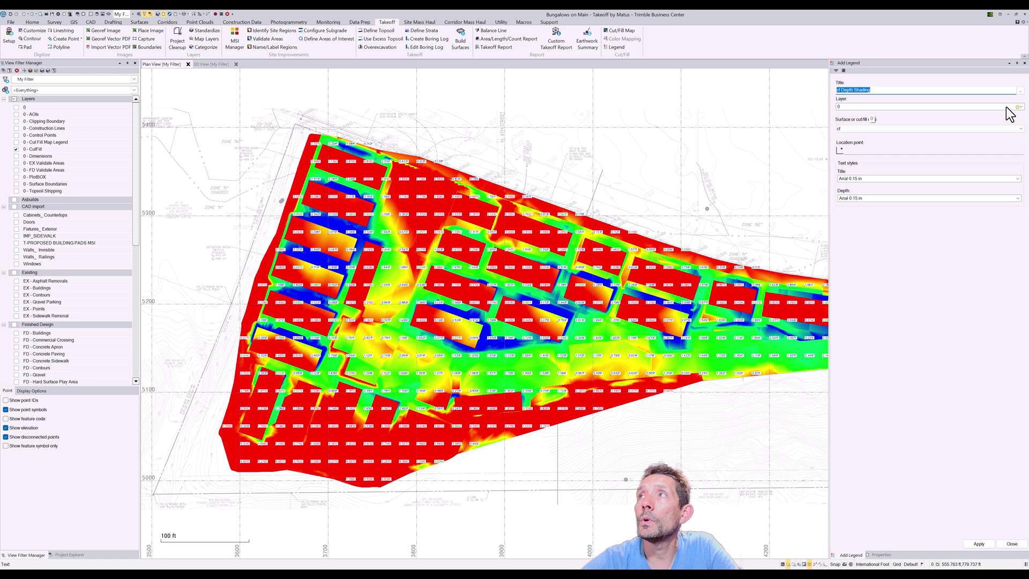
{"action": "left_click", "coordinate": [1022, 106]}
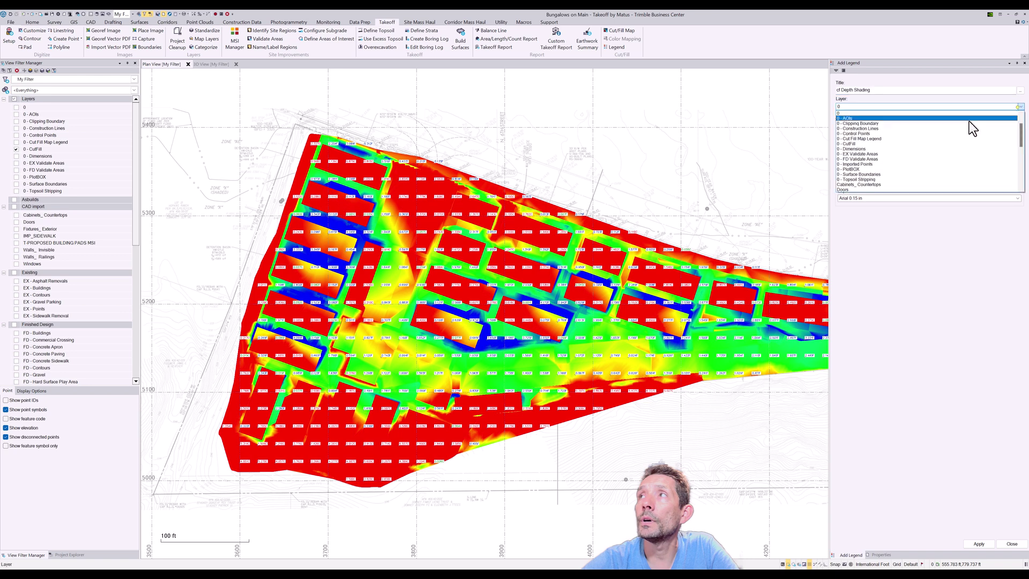
{"action": "left_click", "coordinate": [933, 139]}
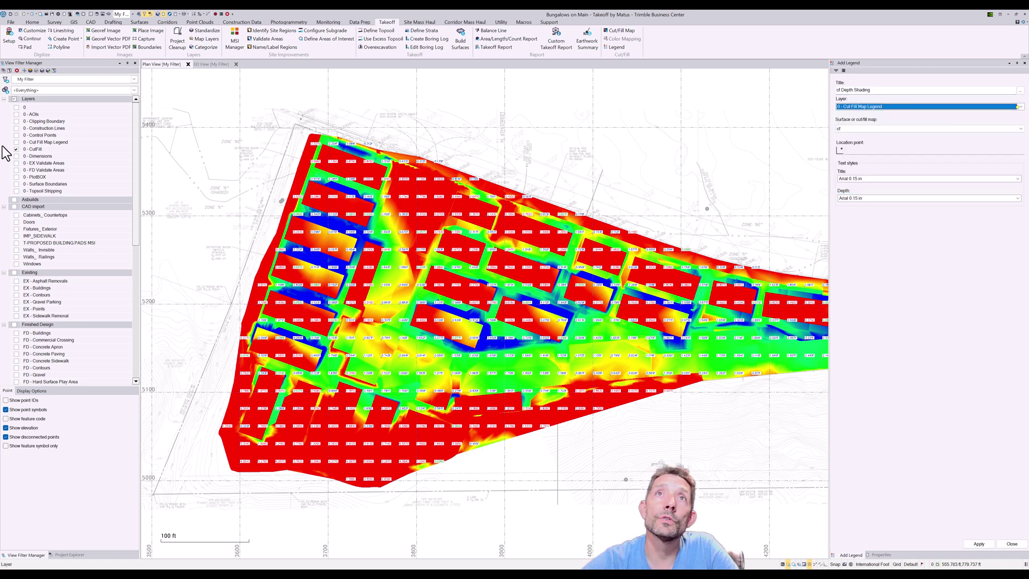
{"action": "left_click", "coordinate": [16, 142]}
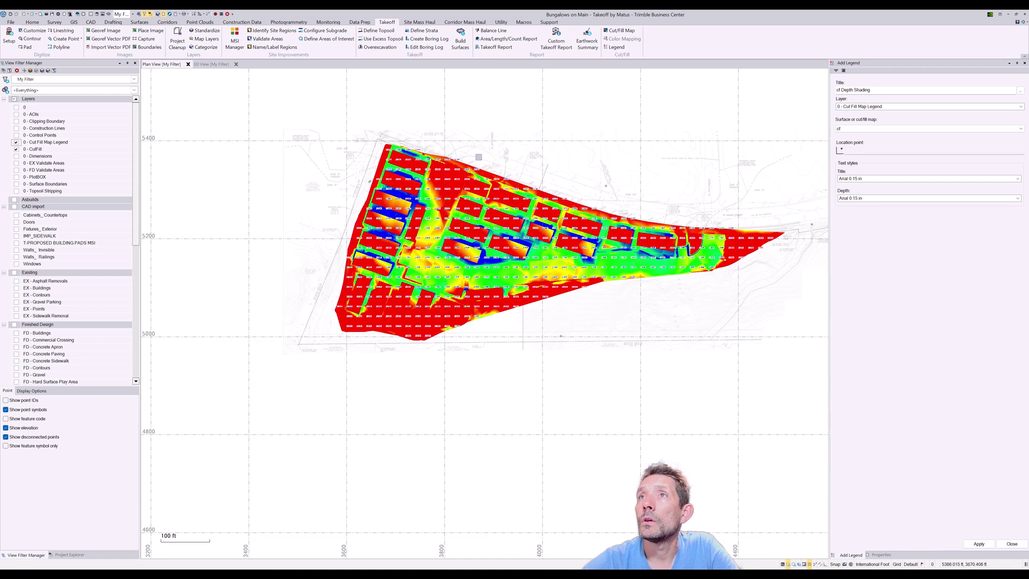
{"action": "left_click", "coordinate": [873, 150]}
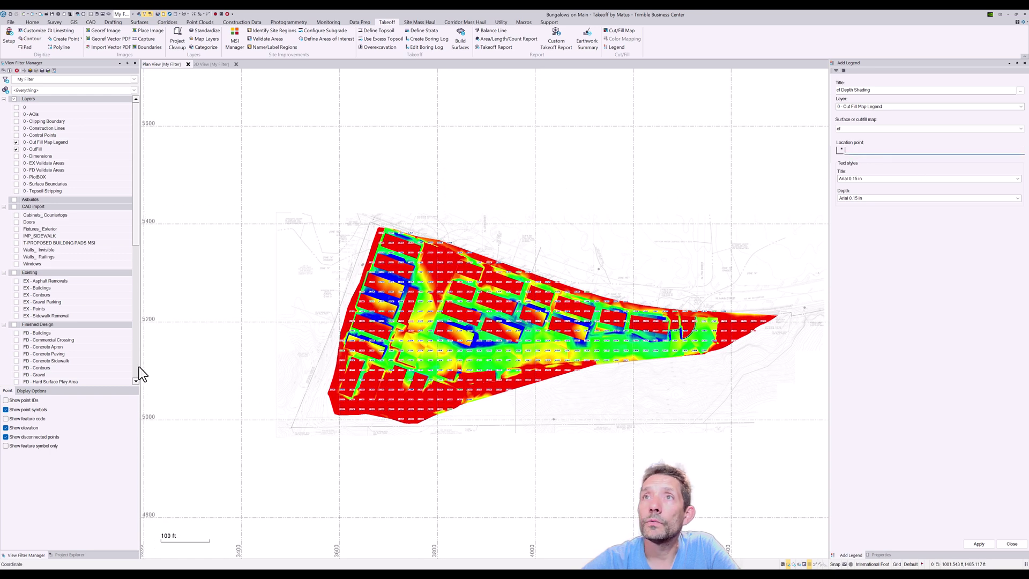
Step: Place the legend just left of the cut/fill map and frame both in view
{"action": "left_click", "coordinate": [305, 246]}
{"action": "scroll", "coordinate": [315, 223], "scroll_direction": "up", "scroll_amount": 4}
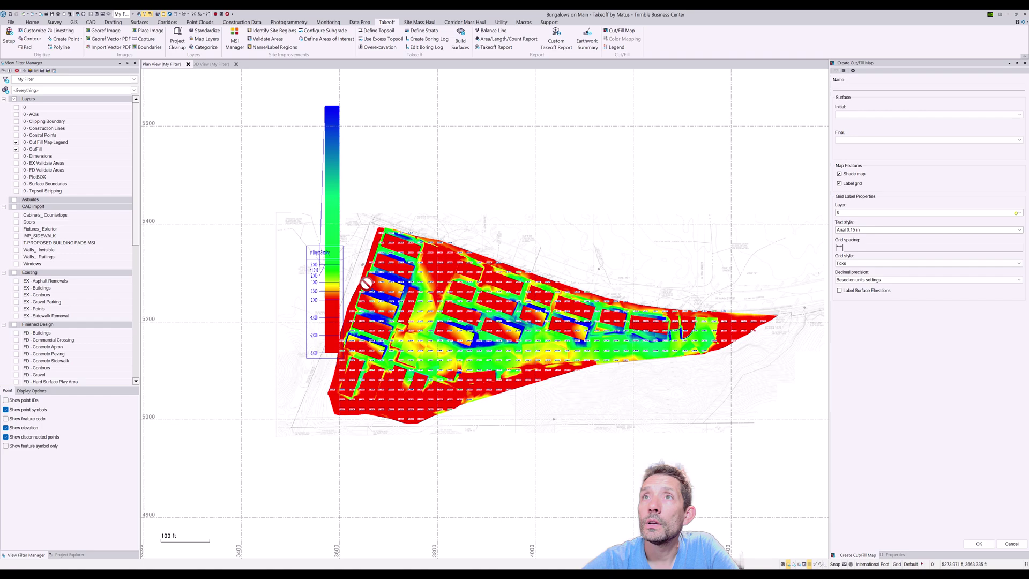
{"action": "middle_click_drag", "start_coordinate": [356, 246], "coordinate": [390, 127]}
{"action": "scroll", "coordinate": [395, 216], "scroll_direction": "up", "scroll_amount": 2}
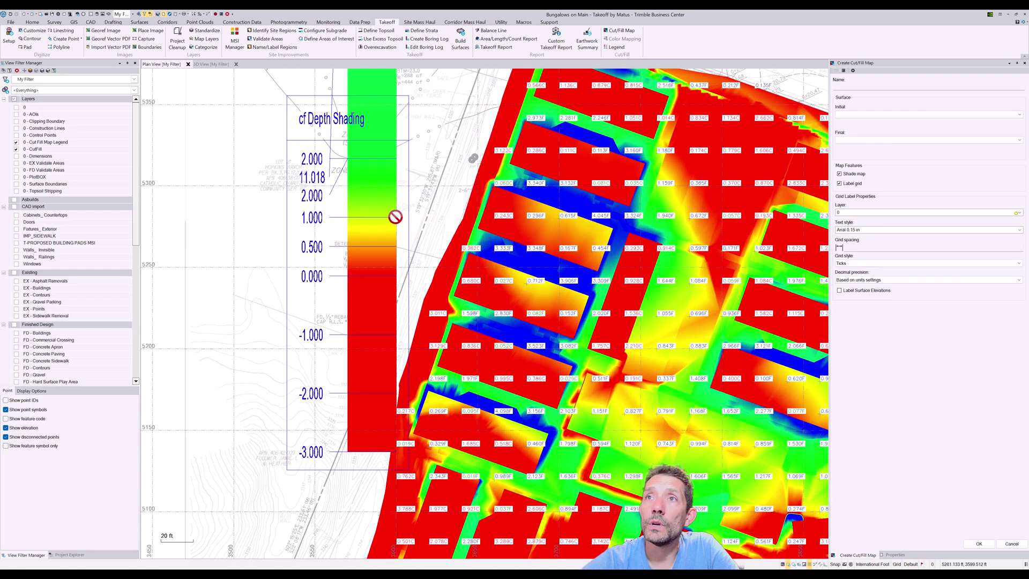
{"action": "scroll", "coordinate": [395, 216], "scroll_direction": "down", "scroll_amount": 5}
{"action": "middle_click_drag", "start_coordinate": [388, 168], "coordinate": [327, 376]}
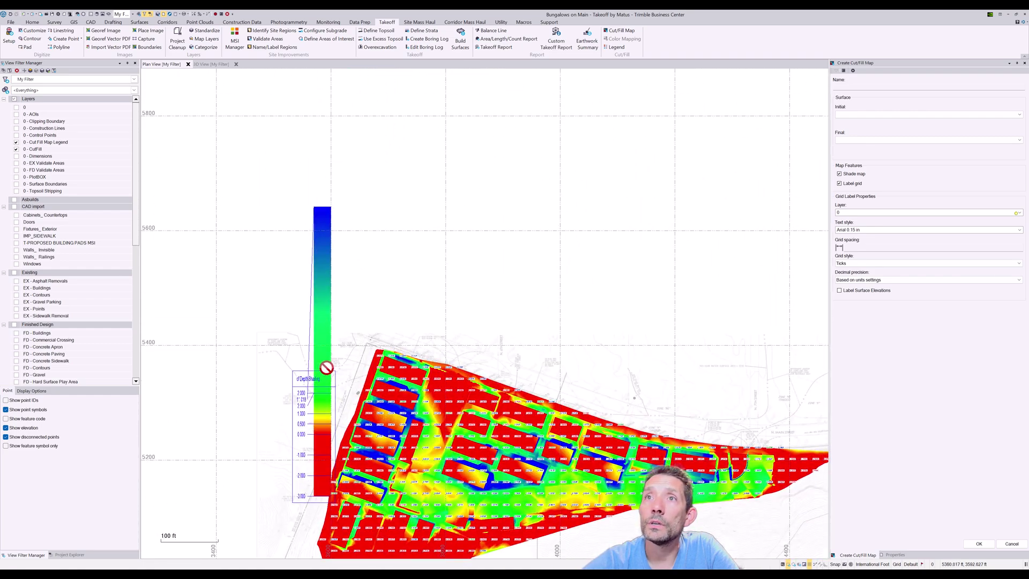
{"action": "scroll", "coordinate": [326, 373], "scroll_direction": "up", "scroll_amount": 2}
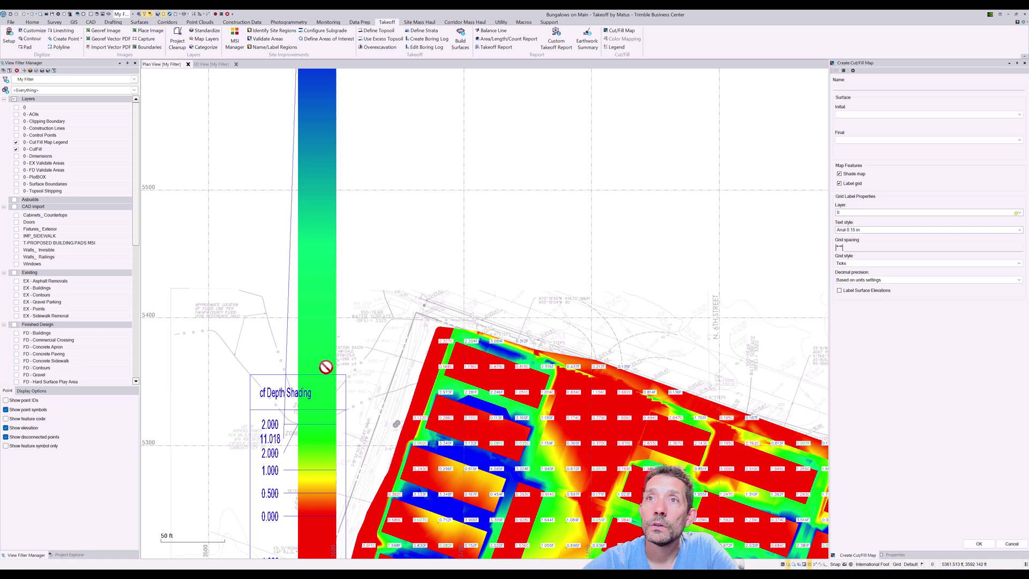
{"action": "scroll", "coordinate": [326, 367], "scroll_direction": "down", "scroll_amount": 2}
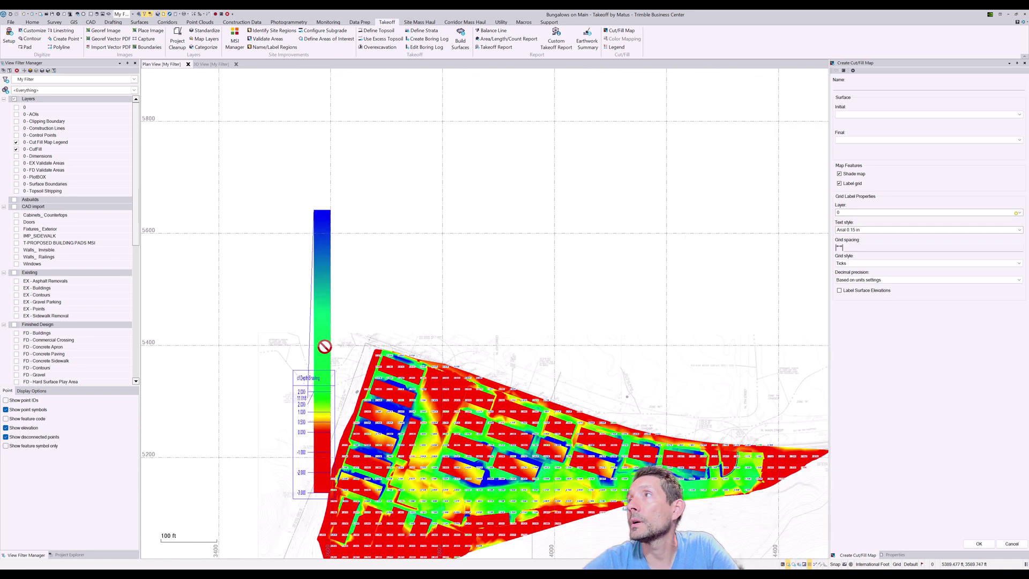
Step: Open the cf Depth Shading legend's Properties and review its values
{"action": "left_click", "coordinate": [319, 423]}
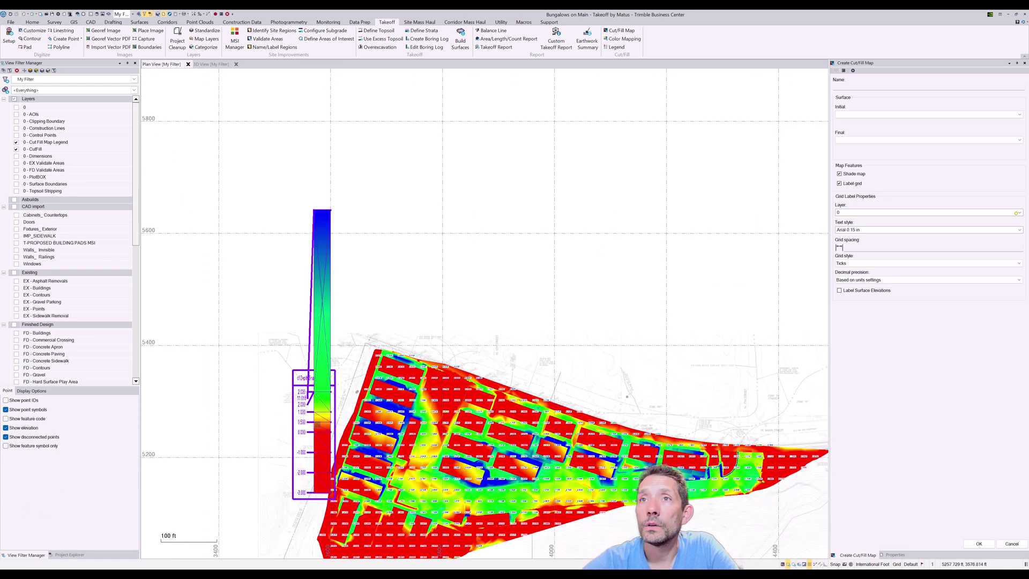
{"action": "right_click", "coordinate": [393, 328]}
{"action": "left_click", "coordinate": [410, 416]}
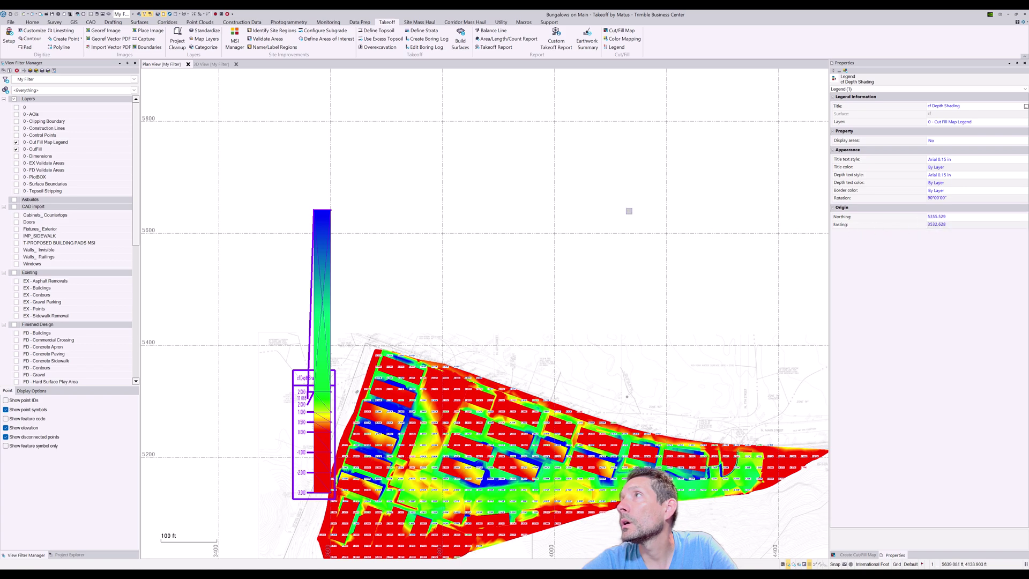
{"action": "scroll", "coordinate": [400, 274], "scroll_direction": "up", "scroll_amount": 5}
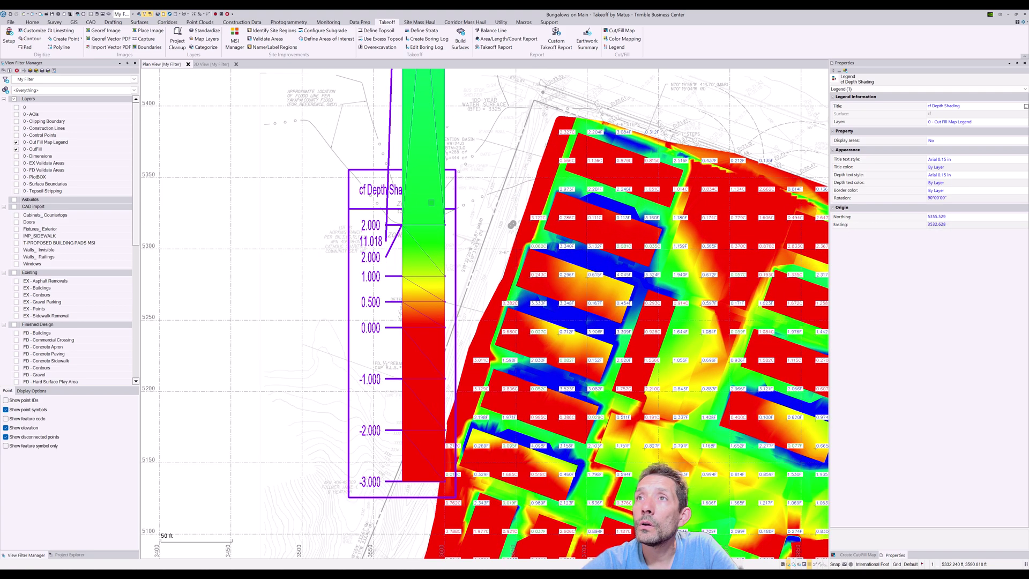
{"action": "scroll", "coordinate": [431, 203], "scroll_direction": "down", "scroll_amount": 3}
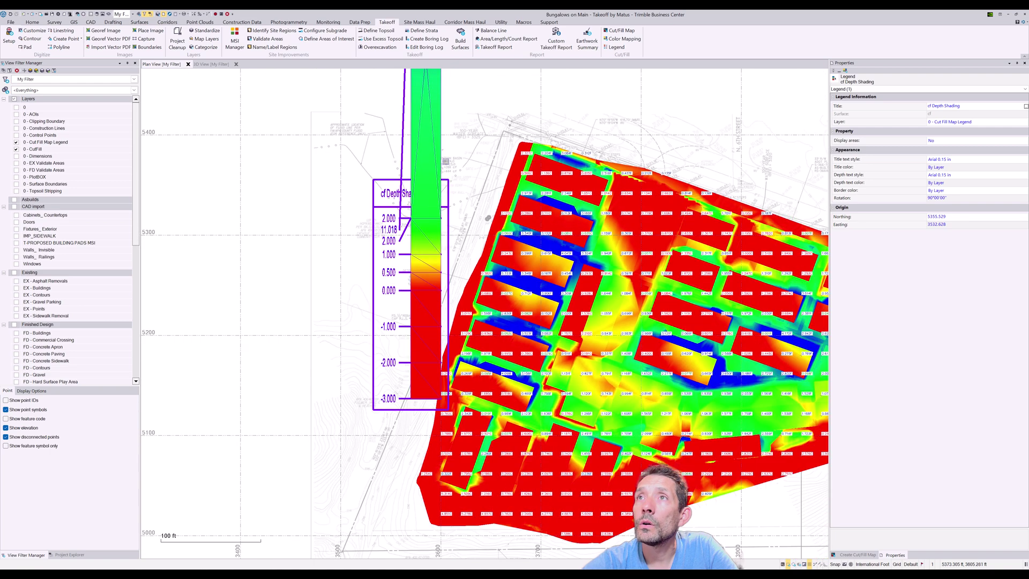
{"action": "middle_click_drag", "start_coordinate": [396, 231], "coordinate": [242, 356]}
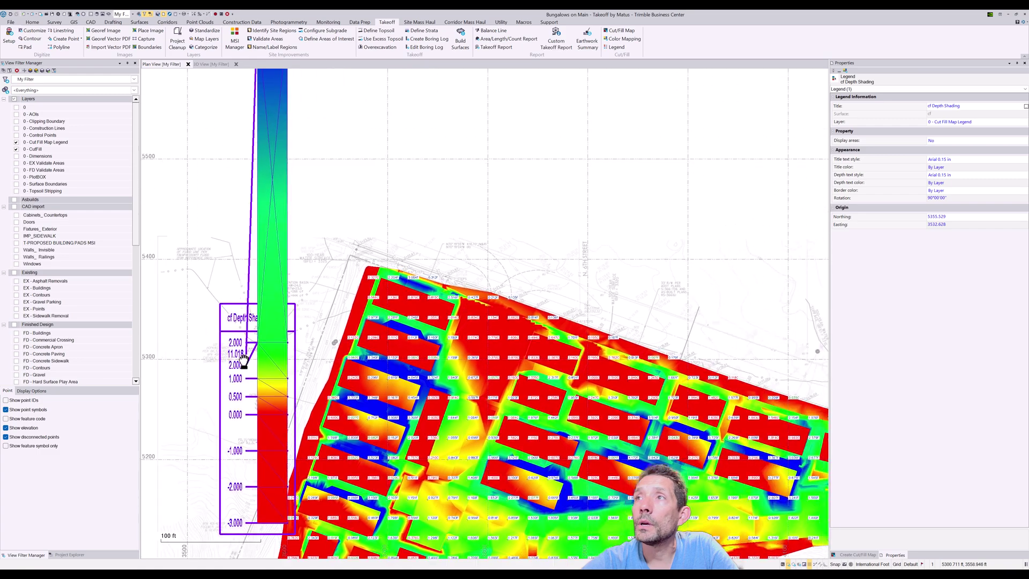
{"action": "scroll", "coordinate": [242, 356], "scroll_direction": "up", "scroll_amount": 10}
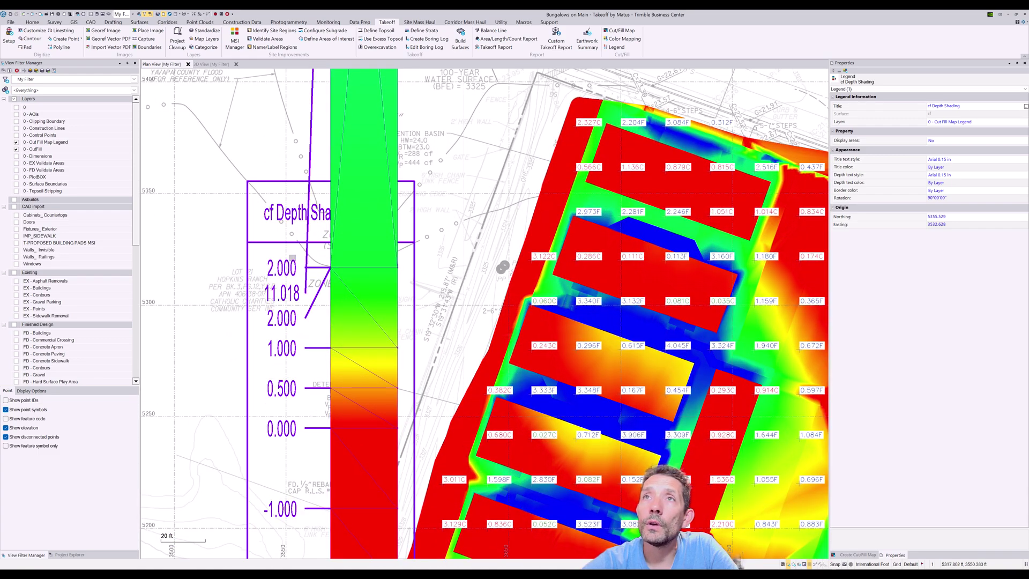
Step: Select the cut/fill map, open its colour mapping, and check the stops from 2.000 to -3.000
{"action": "left_click", "coordinate": [751, 134]}
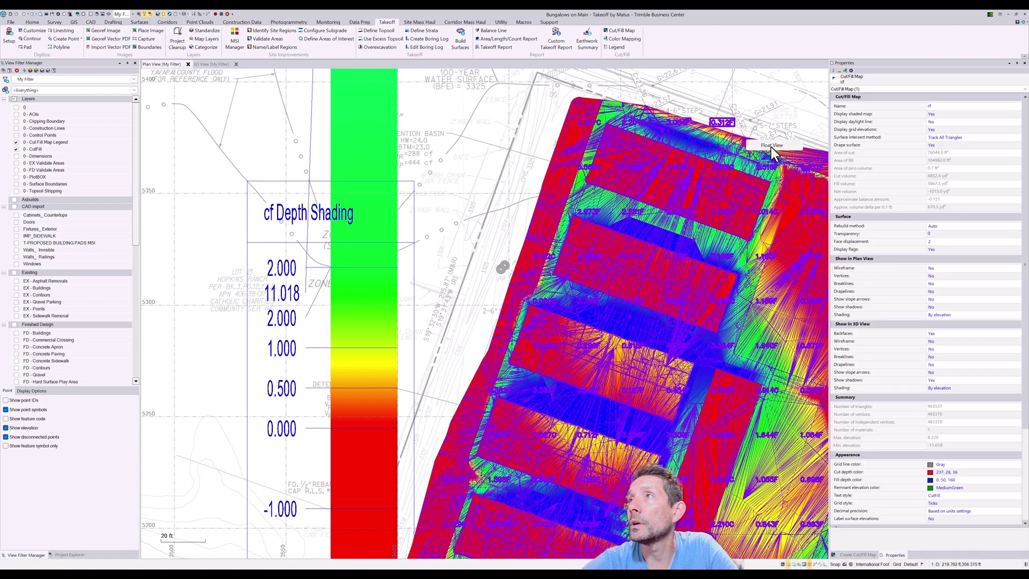
{"action": "key", "text": "Escape"}
{"action": "left_click", "coordinate": [722, 122]}
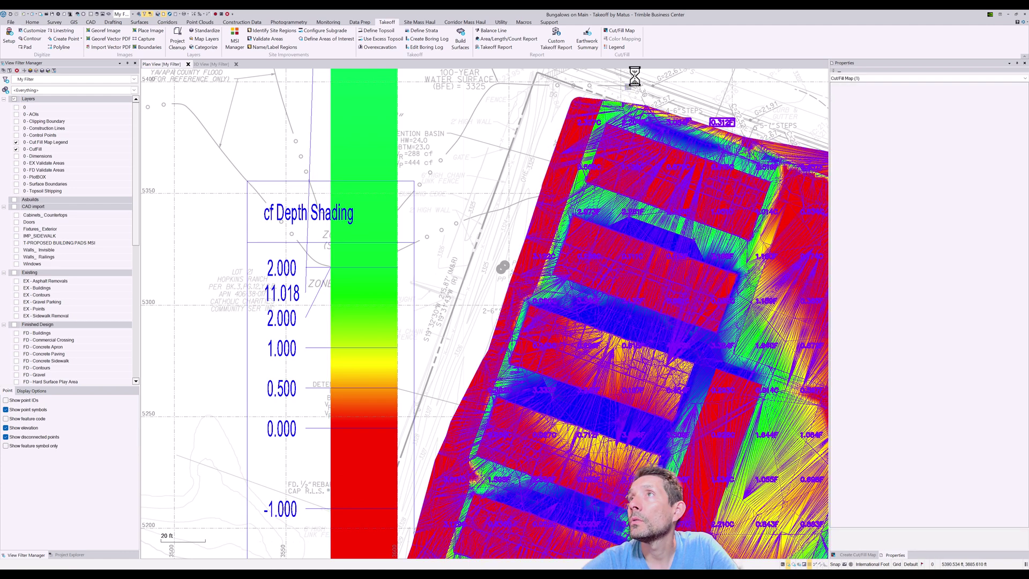
{"action": "left_click", "coordinate": [625, 38]}
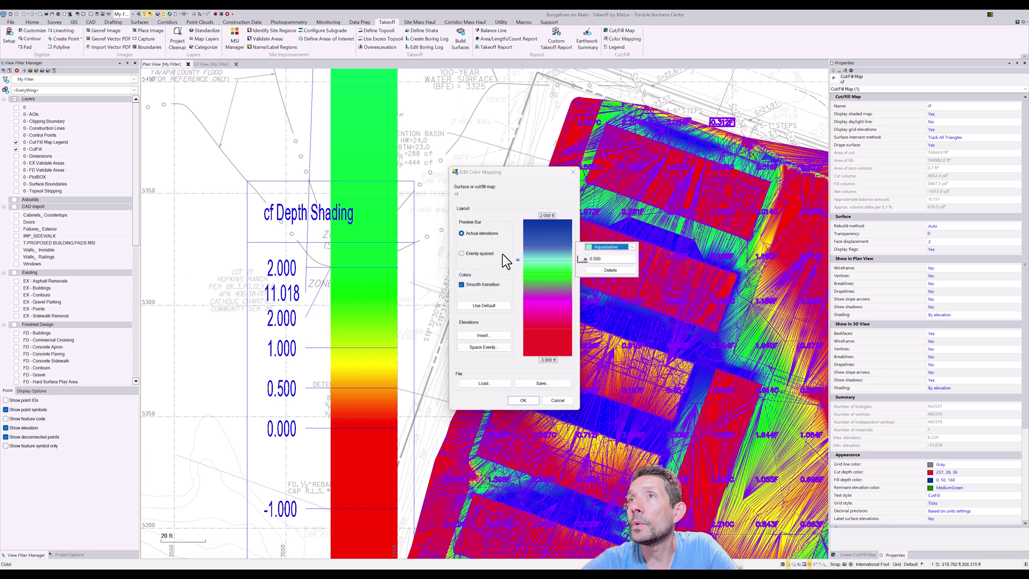
{"action": "left_click", "coordinate": [546, 223]}
{"action": "left_click", "coordinate": [551, 236]}
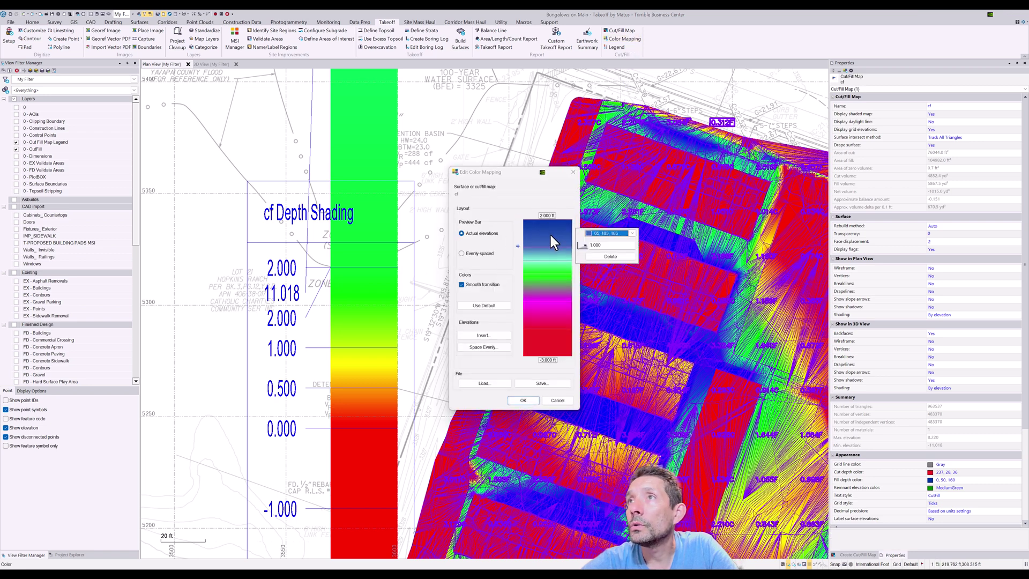
{"action": "left_click", "coordinate": [550, 256]}
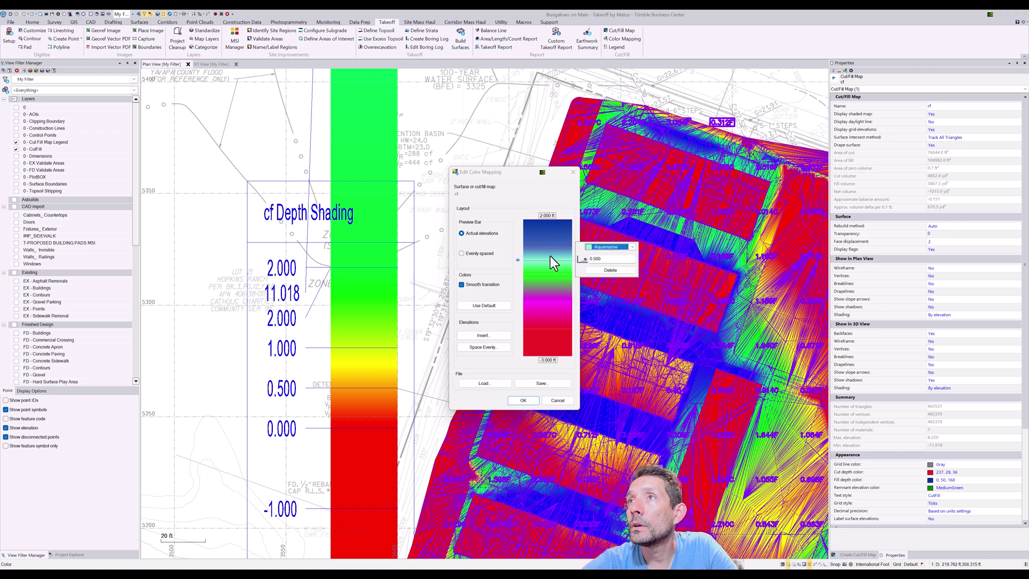
{"action": "left_click", "coordinate": [548, 270]}
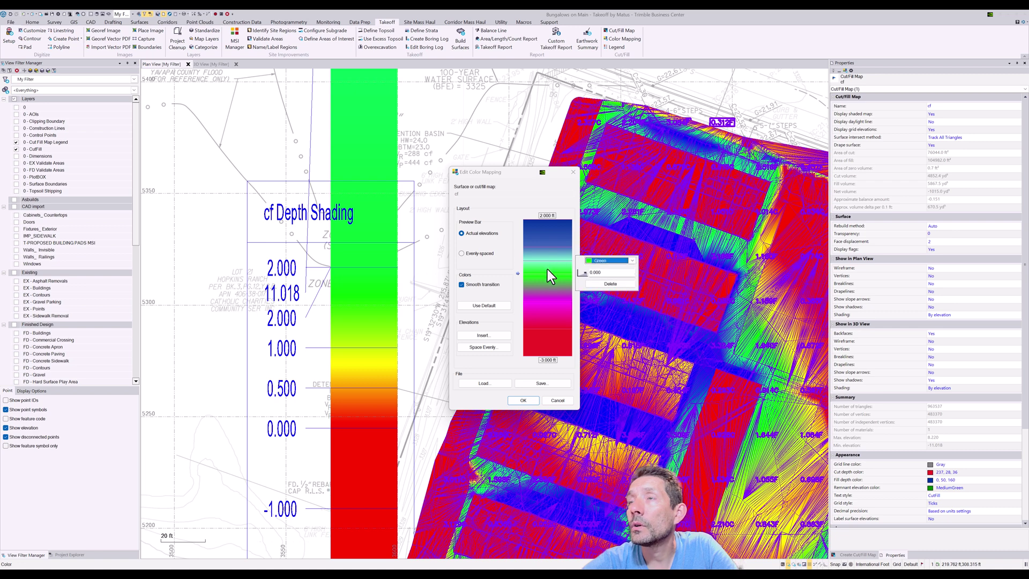
{"action": "left_click", "coordinate": [542, 288]}
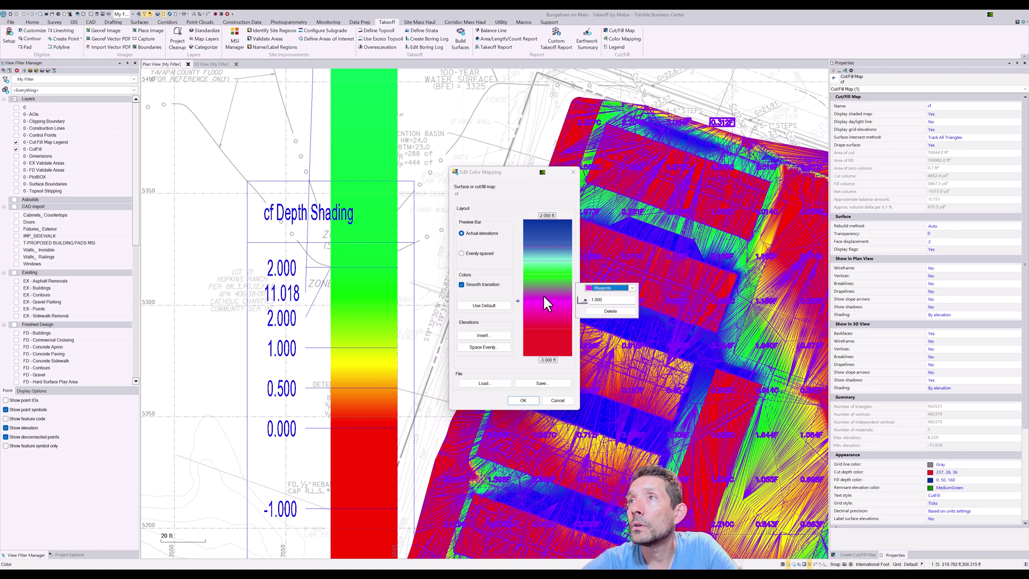
{"action": "left_click", "coordinate": [543, 308]}
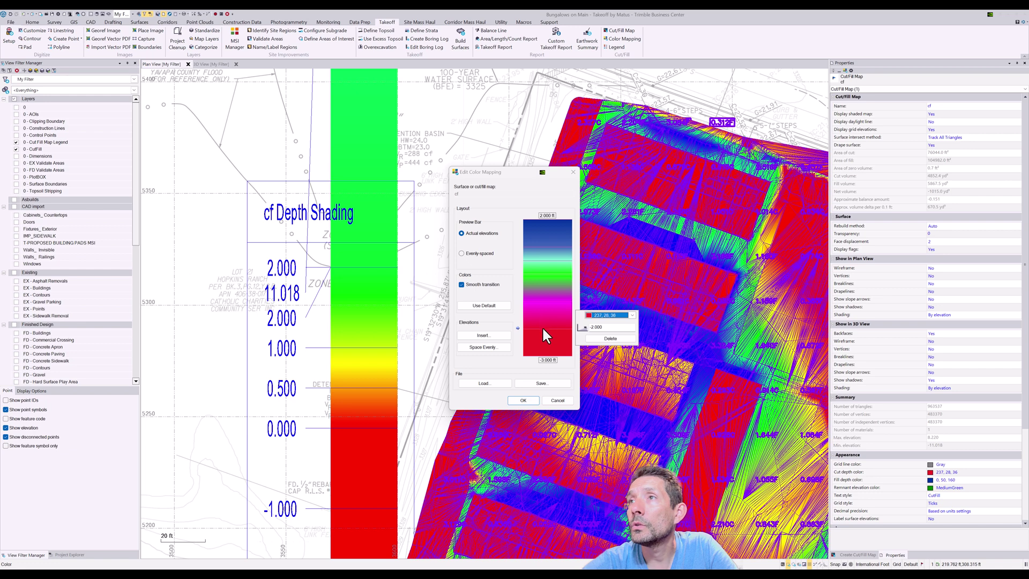
{"action": "left_click", "coordinate": [542, 349]}
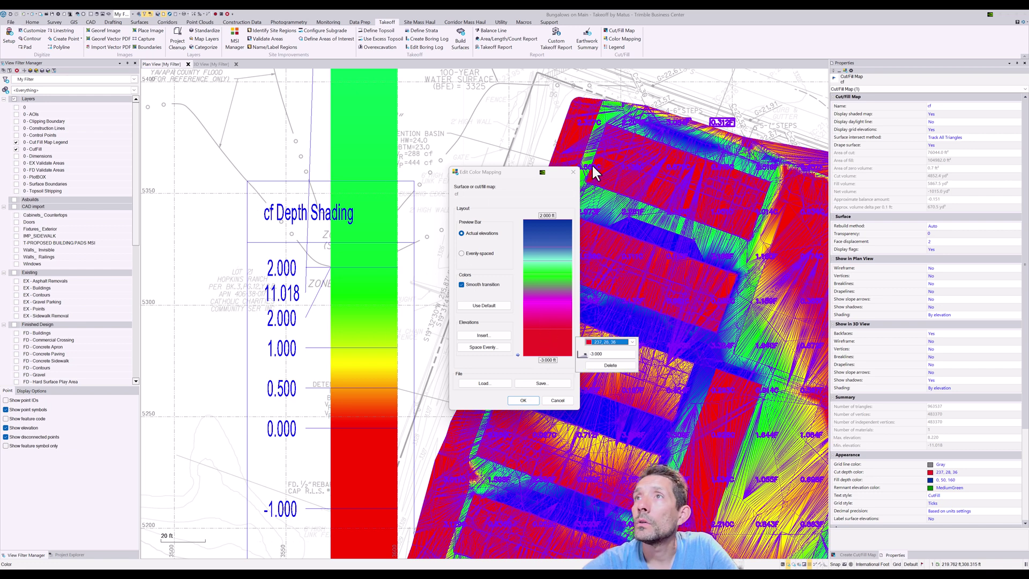
{"action": "left_click", "coordinate": [517, 246]}
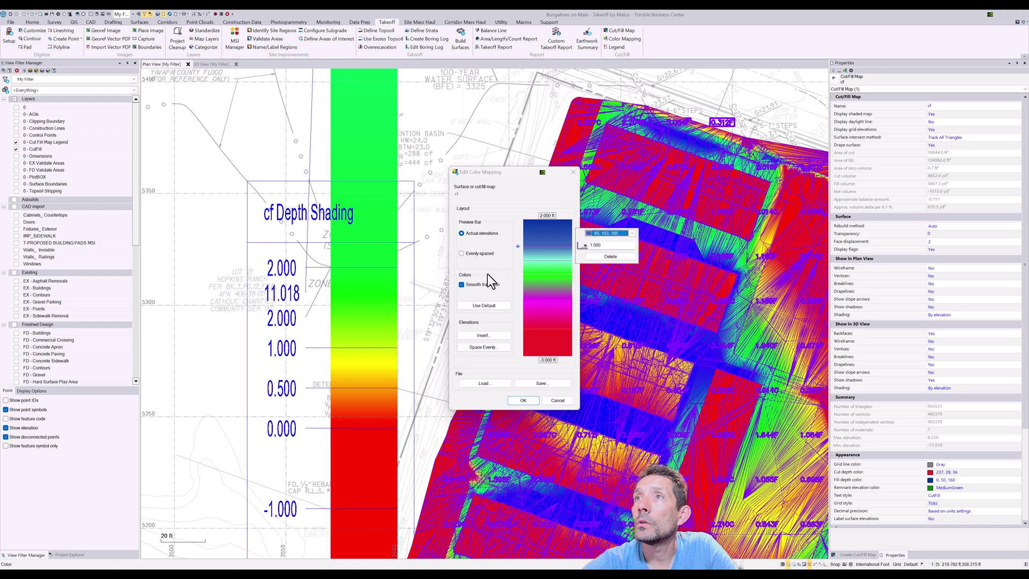
Step: Switch the colour stops to Evenly spaced and apply the mapping
{"action": "left_click", "coordinate": [463, 253]}
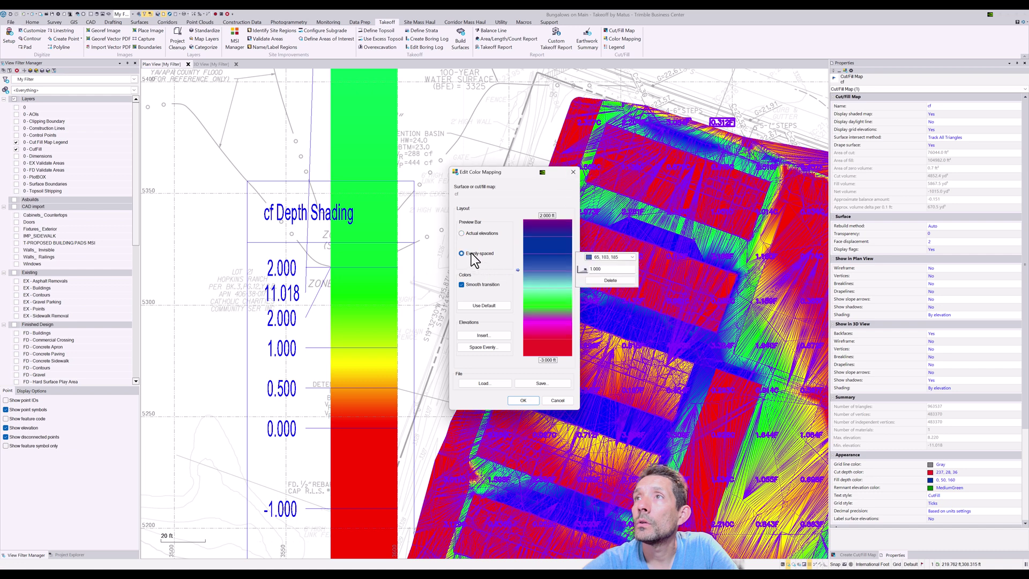
{"action": "left_click", "coordinate": [544, 226]}
{"action": "left_click", "coordinate": [538, 279]}
{"action": "left_click", "coordinate": [538, 354]}
{"action": "left_click", "coordinate": [520, 404]}
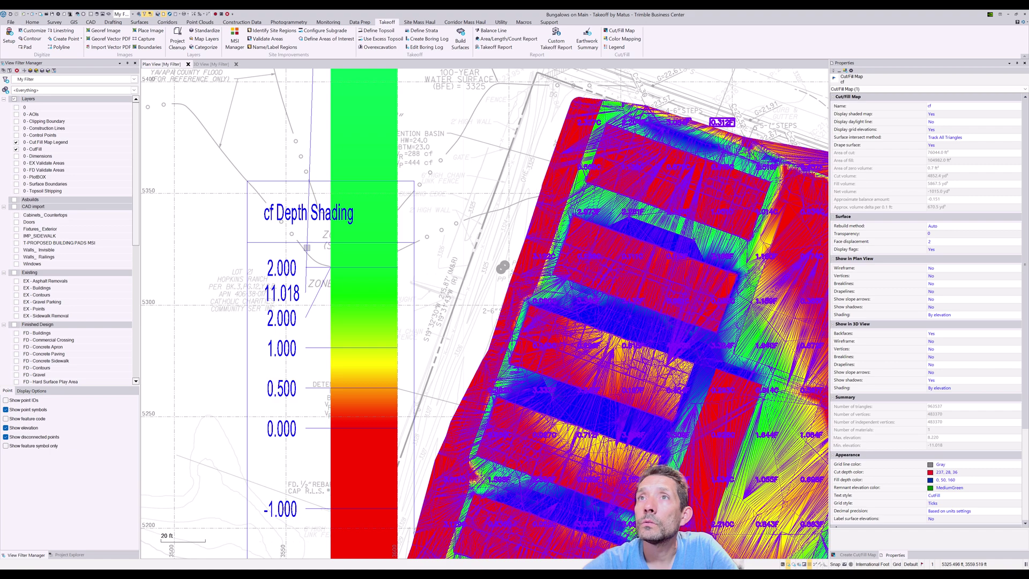
Step: Undo the old legend and place a new cf Depth Shading legend left of the map
{"action": "left_click", "coordinate": [383, 99]}
{"action": "scroll", "coordinate": [385, 96], "scroll_direction": "down", "scroll_amount": 4}
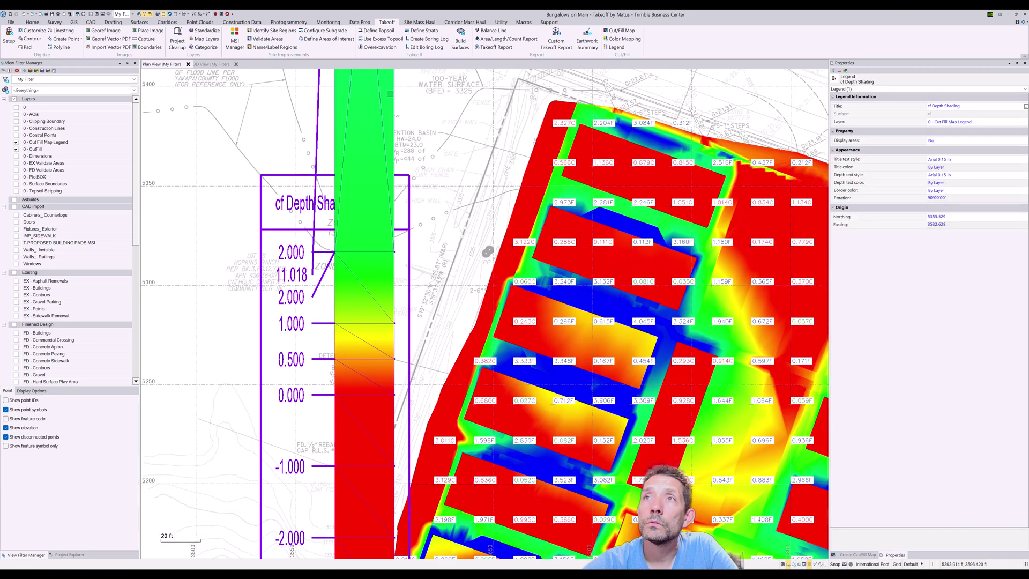
{"action": "left_click", "coordinate": [228, 14]}
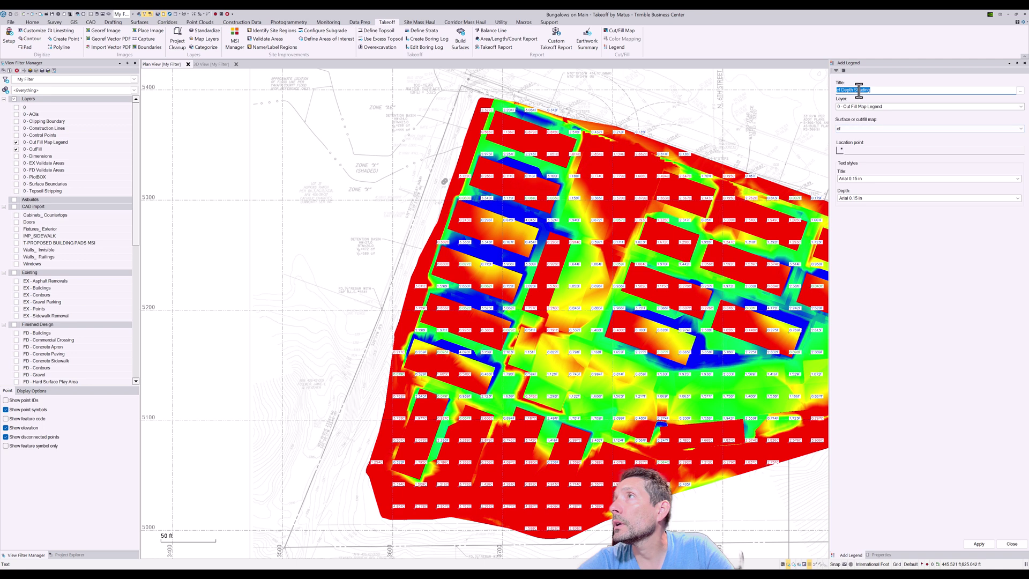
{"action": "left_click", "coordinate": [863, 152]}
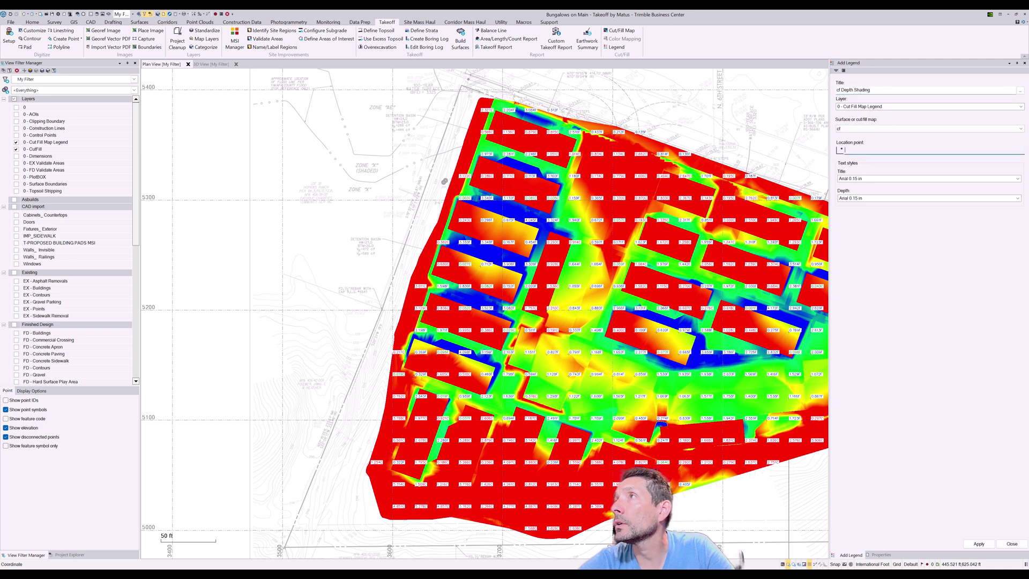
{"action": "left_click", "coordinate": [313, 132]}
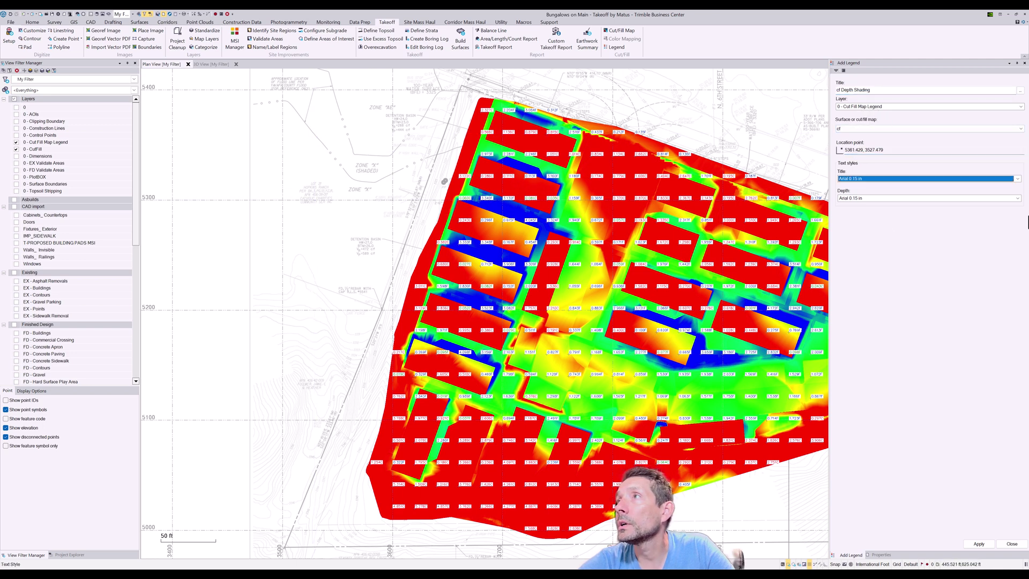
{"action": "left_click", "coordinate": [979, 544]}
Step: Pan and zoom around the map to inspect and select the new legend
{"action": "scroll", "coordinate": [367, 260], "scroll_direction": "down", "scroll_amount": 2}
{"action": "middle_click_drag", "start_coordinate": [367, 261], "coordinate": [343, 315]}
{"action": "scroll", "coordinate": [483, 87], "scroll_direction": "up", "scroll_amount": 3}
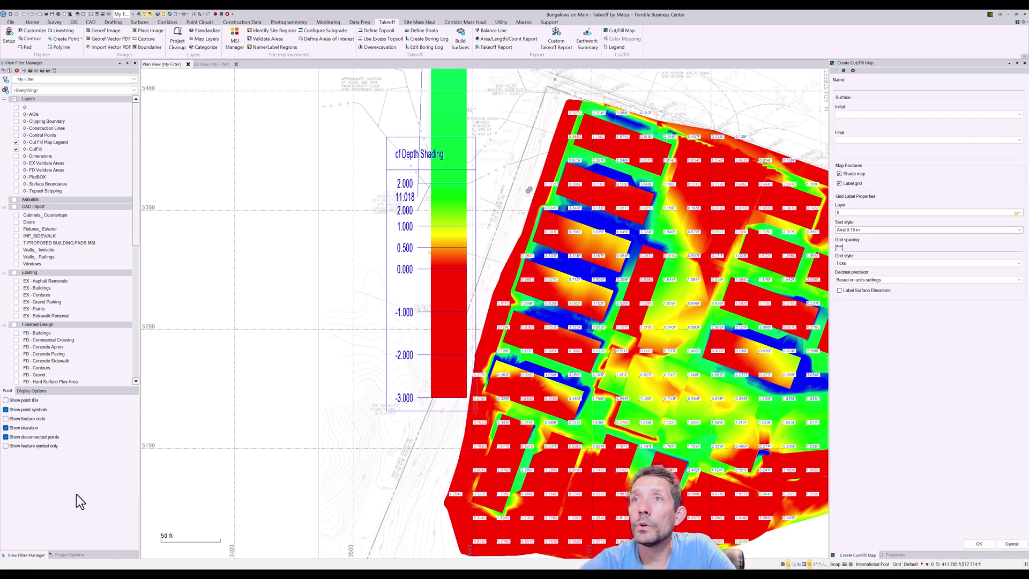
{"action": "scroll", "coordinate": [454, 198], "scroll_direction": "down", "scroll_amount": 1}
{"action": "middle_click_drag", "start_coordinate": [454, 197], "coordinate": [429, 196]}
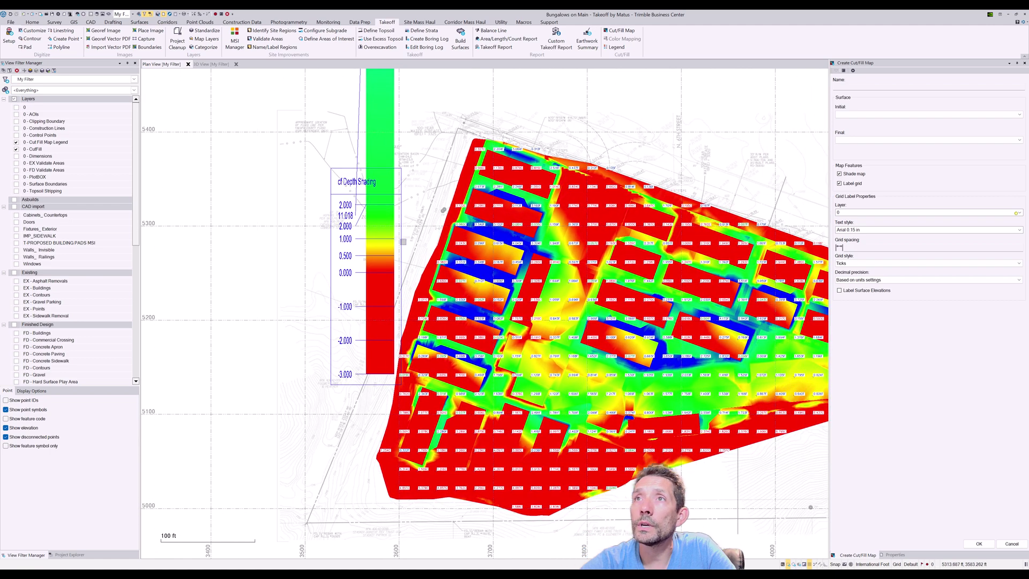
{"action": "scroll", "coordinate": [405, 229], "scroll_direction": "up", "scroll_amount": 1}
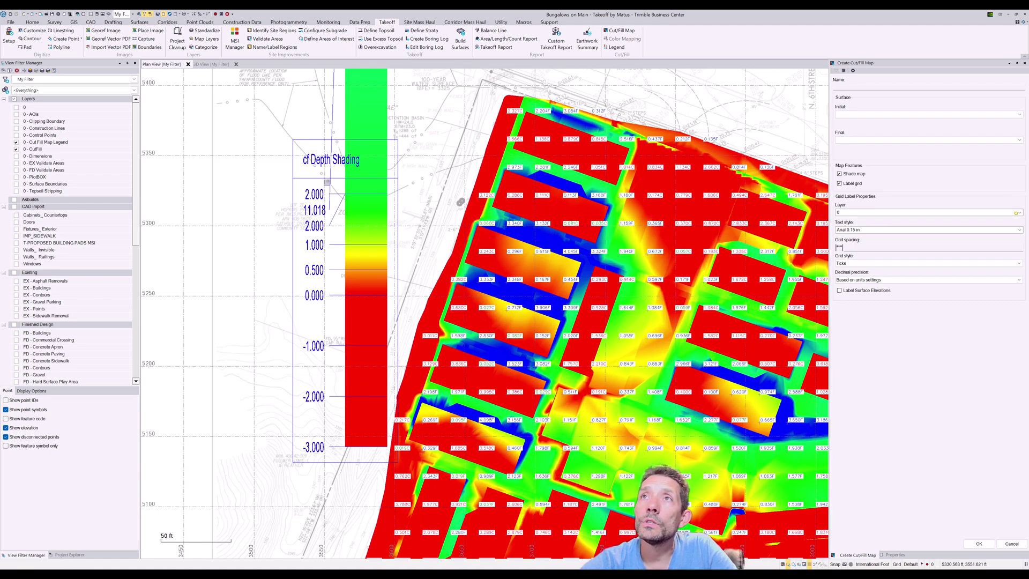
{"action": "left_click", "coordinate": [329, 184]}
{"action": "scroll", "coordinate": [331, 187], "scroll_direction": "down", "scroll_amount": 1}
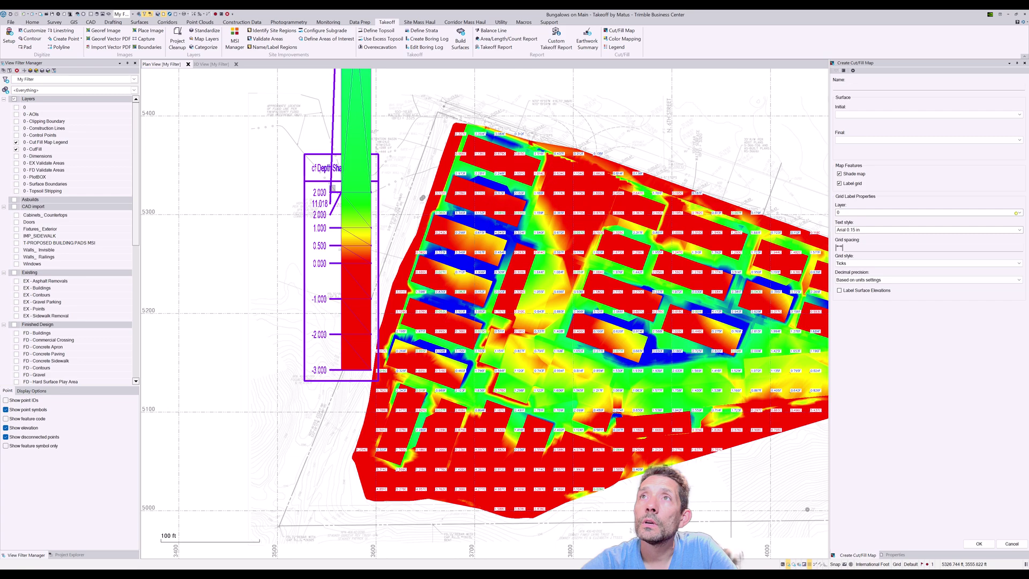
{"action": "scroll", "coordinate": [333, 187], "scroll_direction": "down", "scroll_amount": 2}
{"action": "scroll", "coordinate": [315, 241], "scroll_direction": "up", "scroll_amount": 1}
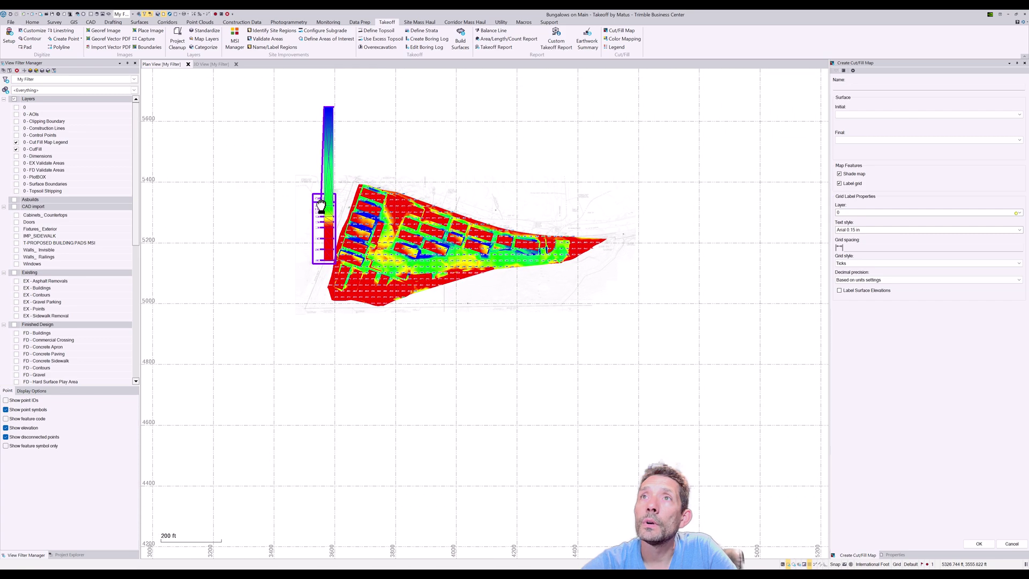
{"action": "scroll", "coordinate": [321, 210], "scroll_direction": "up", "scroll_amount": 1}
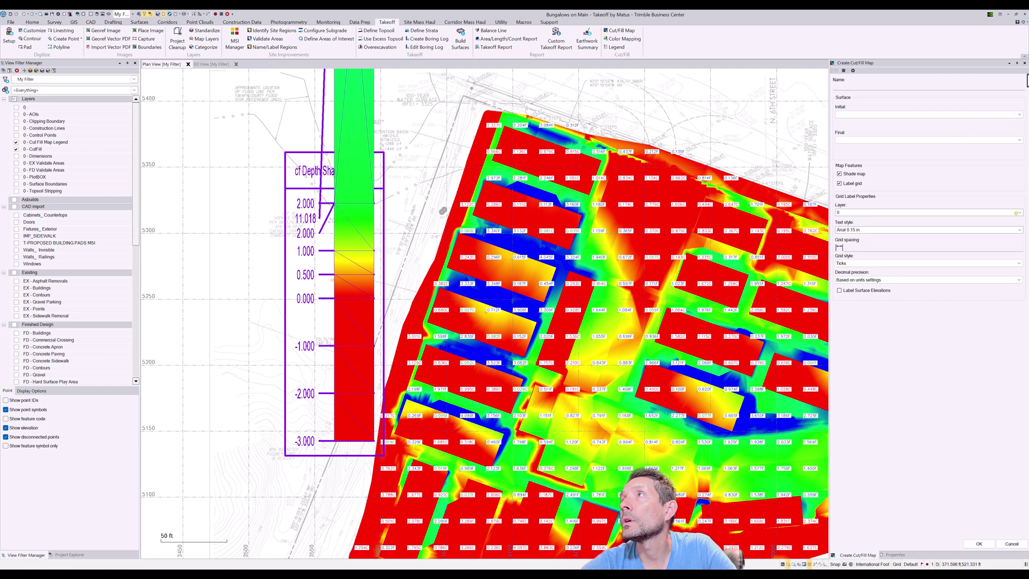
Step: Close the cut/fill map settings panel and open the legend's Properties
{"action": "left_click", "coordinate": [1024, 63]}
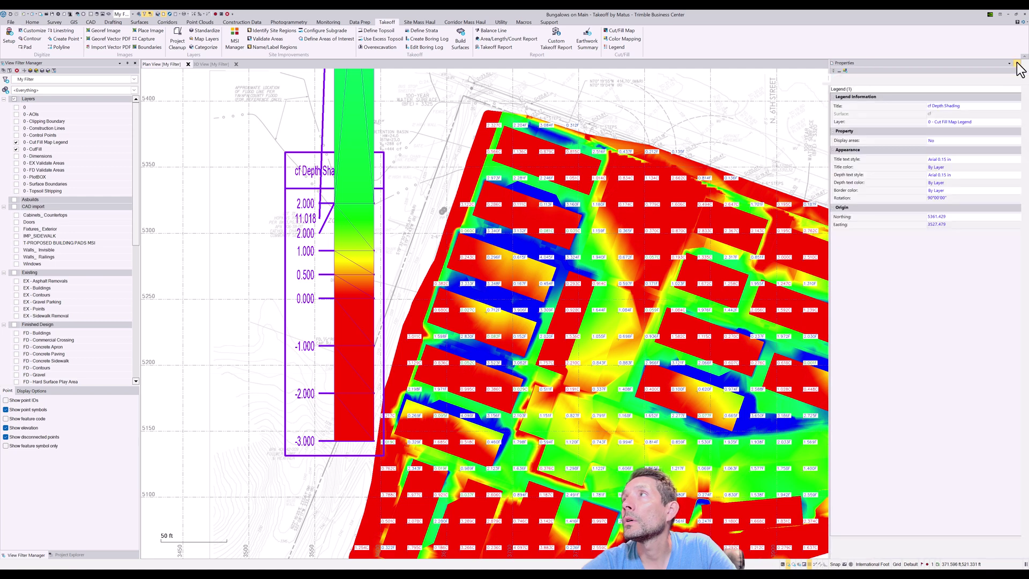
{"action": "left_click", "coordinate": [1018, 62]}
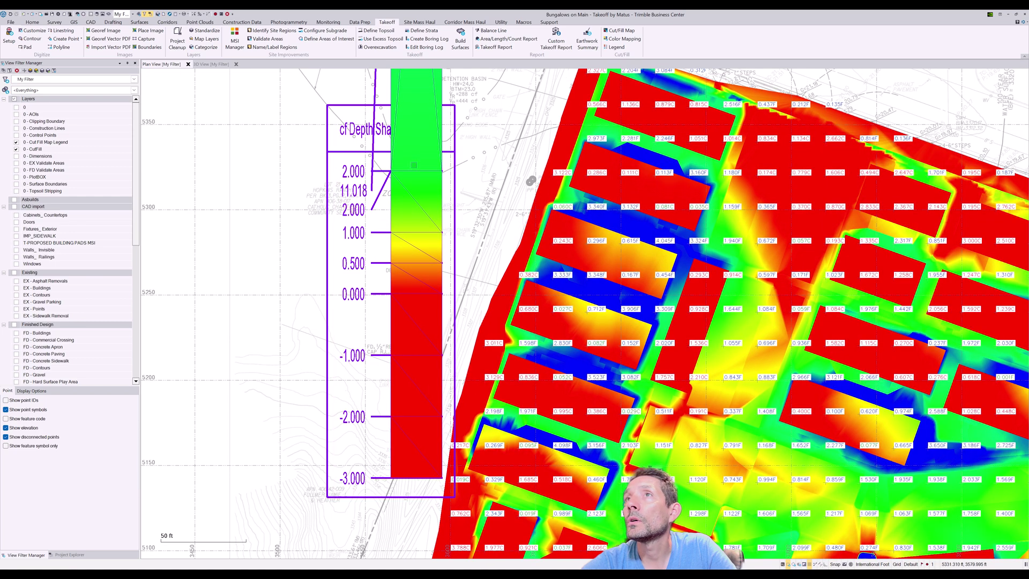
{"action": "key", "text": "Escape"}
{"action": "right_click", "coordinate": [417, 173]}
{"action": "key", "text": "Escape"}
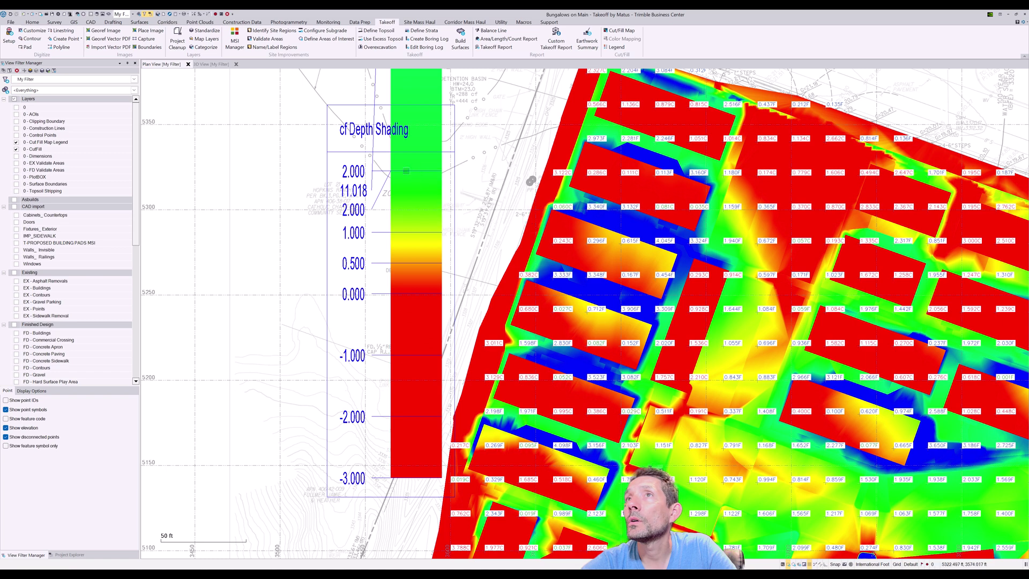
{"action": "right_click", "coordinate": [406, 170]}
{"action": "left_click", "coordinate": [431, 237]}
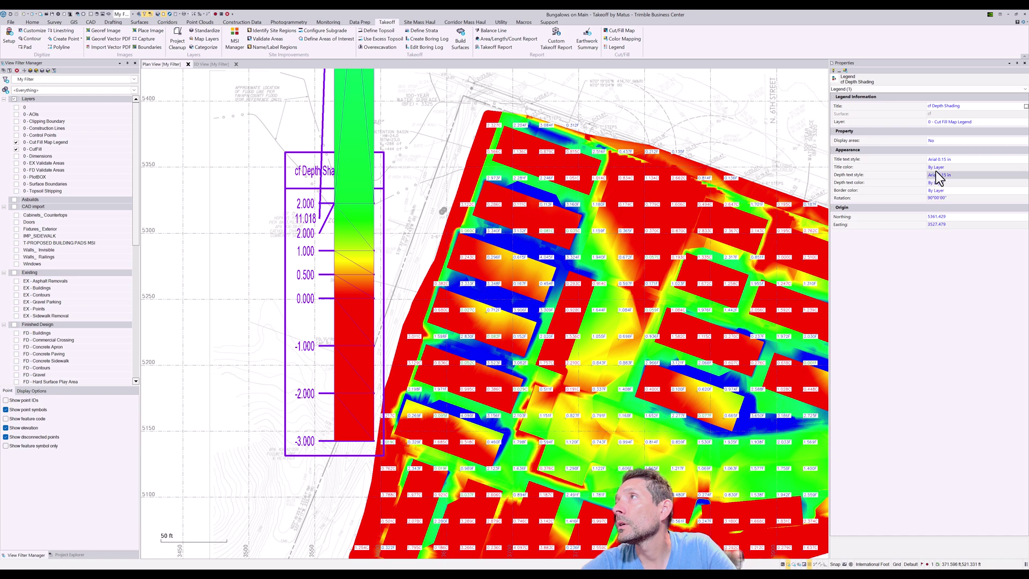
Step: Set Display areas to Yes and move the legend origin further left of the map
{"action": "left_click", "coordinate": [931, 140]}
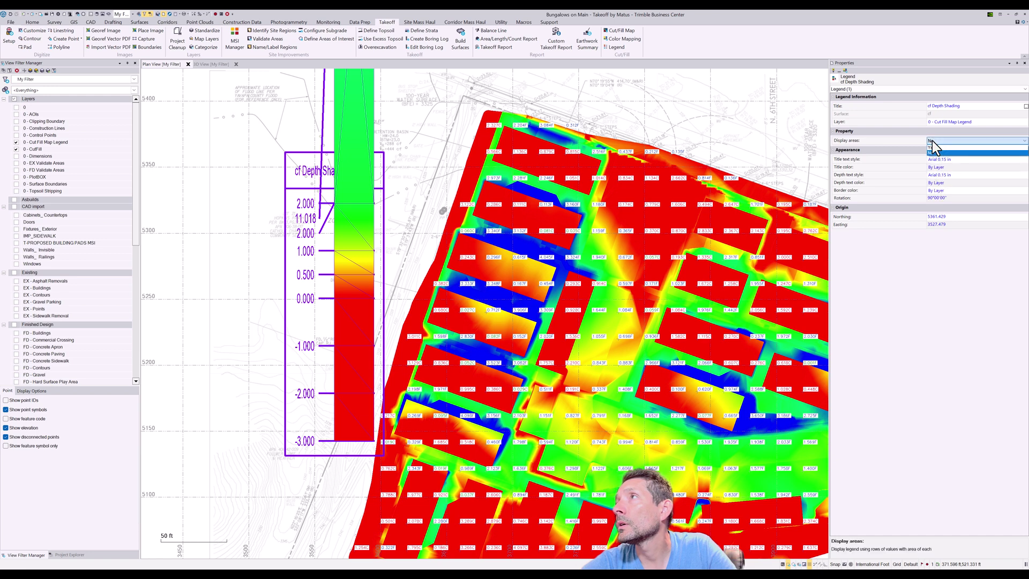
{"action": "left_click", "coordinate": [931, 147]}
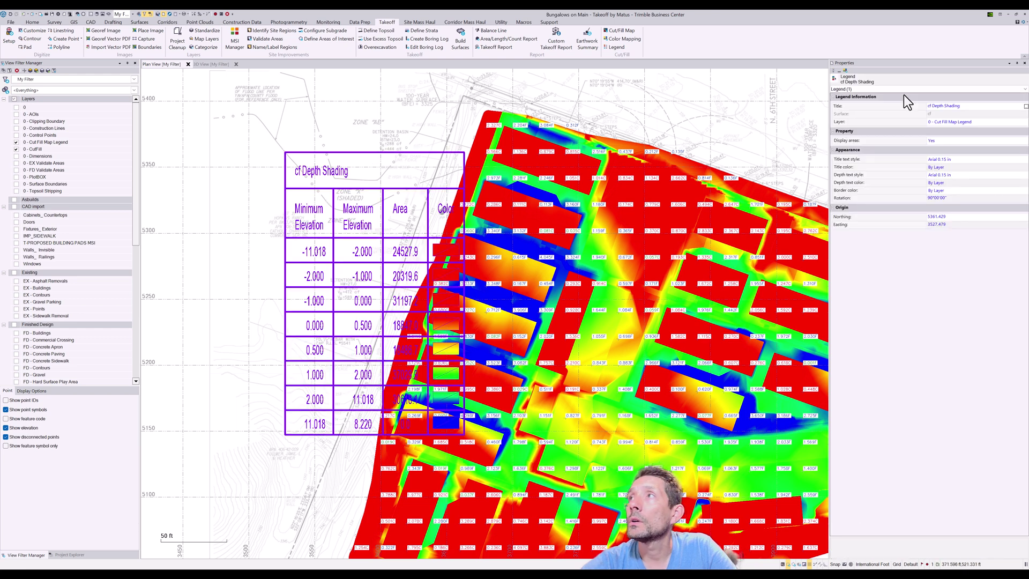
{"action": "left_click", "coordinate": [953, 217]}
{"action": "left_click", "coordinate": [177, 148]}
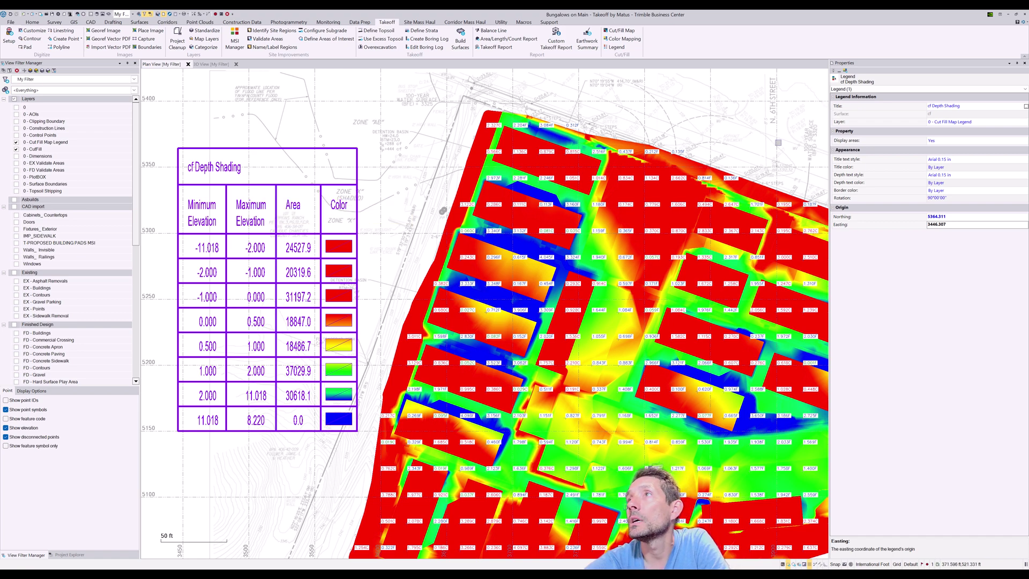
{"action": "left_click", "coordinate": [676, 164]}
Step: Open the map's Edit Color Mapping, review the -2.000, -1.000, -11.018 and 1.000 stops, and apply
{"action": "right_click", "coordinate": [677, 165]}
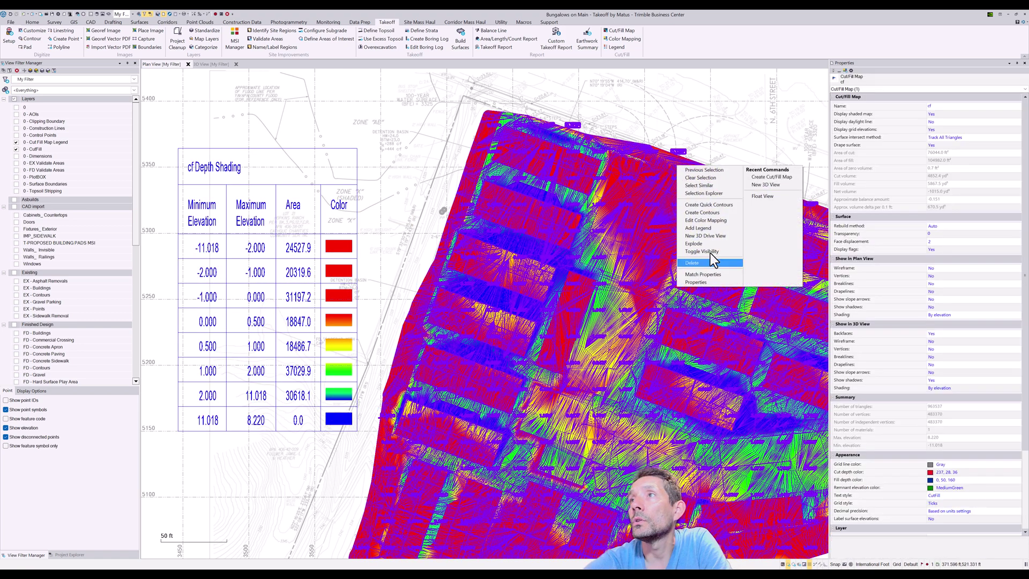
{"action": "left_click", "coordinate": [622, 38]}
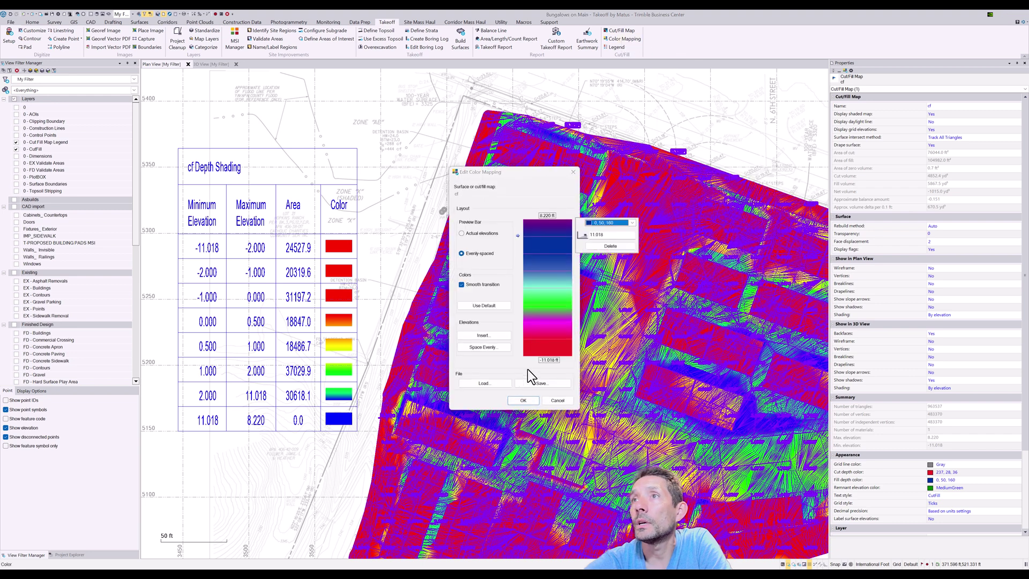
{"action": "left_click", "coordinate": [552, 339]}
{"action": "left_click", "coordinate": [553, 327]}
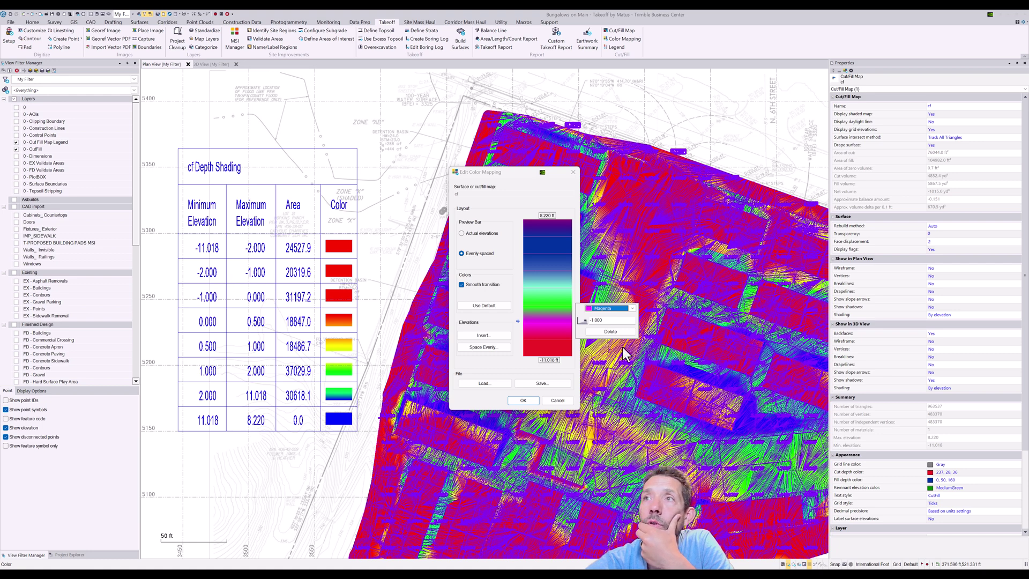
{"action": "left_click", "coordinate": [562, 346]}
{"action": "left_click", "coordinate": [552, 350]}
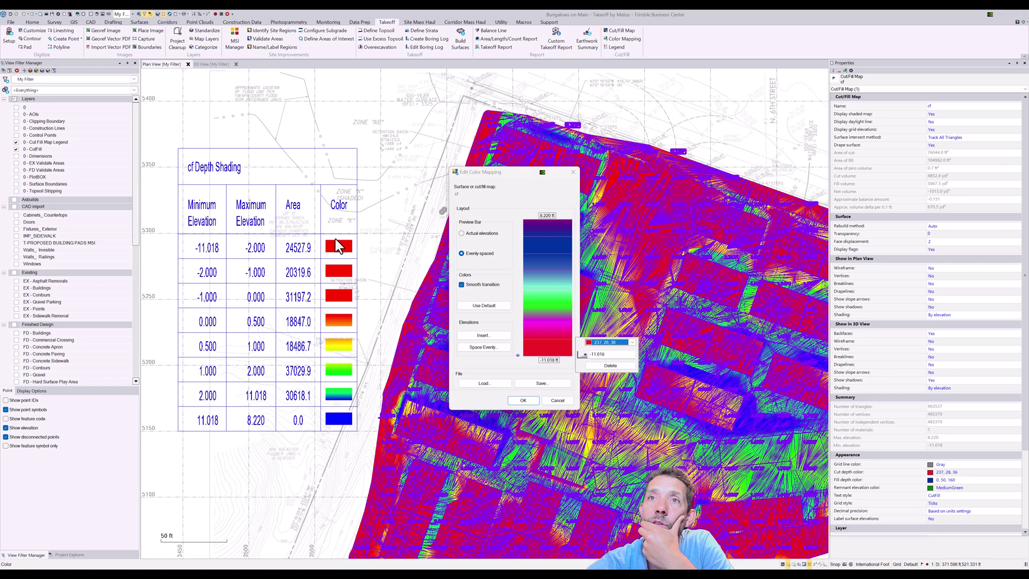
{"action": "left_click", "coordinate": [518, 269]}
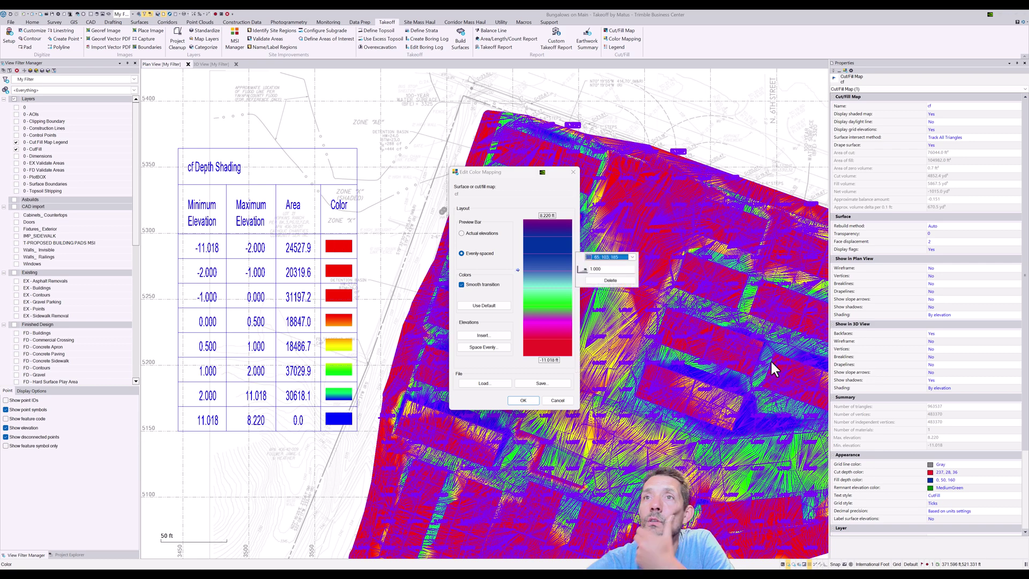
{"action": "left_click", "coordinate": [569, 403]}
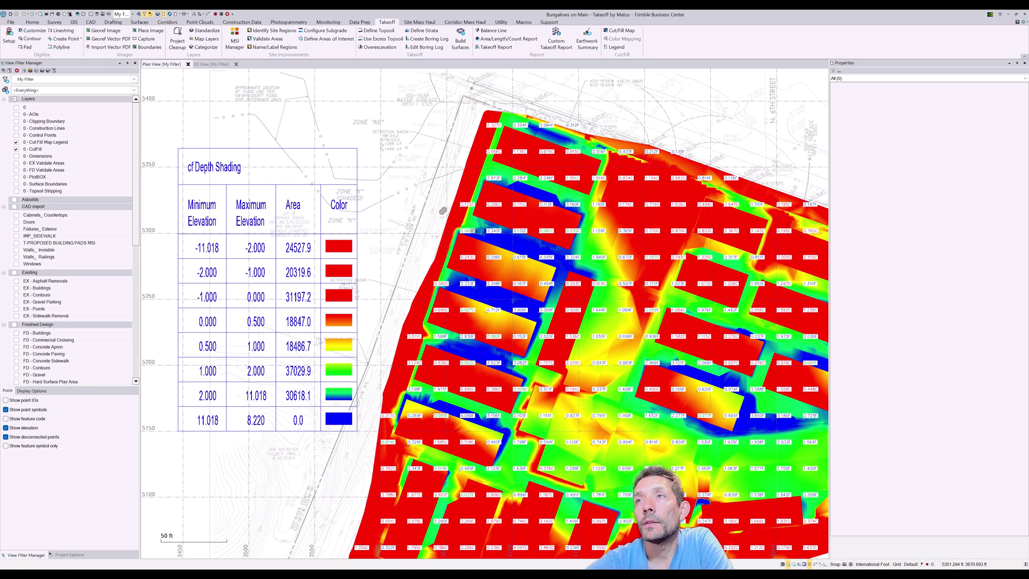
Step: Zoom and pan across the recoloured site, then select the cut/fill map to show its properties
{"action": "scroll", "coordinate": [560, 243], "scroll_direction": "down", "scroll_amount": 5}
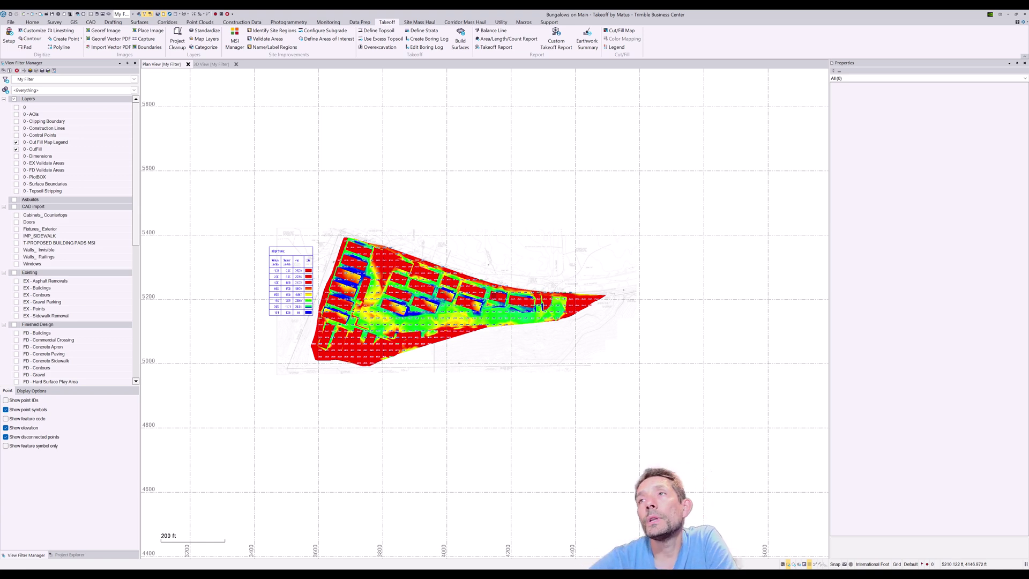
{"action": "scroll", "coordinate": [424, 295], "scroll_direction": "up", "scroll_amount": 5}
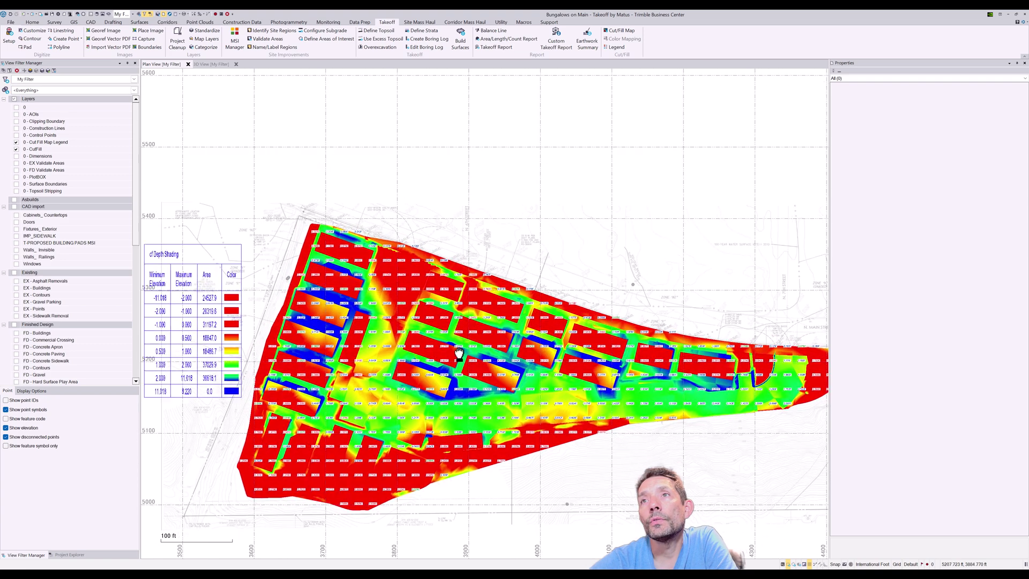
{"action": "middle_click_drag", "start_coordinate": [459, 353], "coordinate": [478, 301]}
{"action": "scroll", "coordinate": [419, 308], "scroll_direction": "down", "scroll_amount": 2}
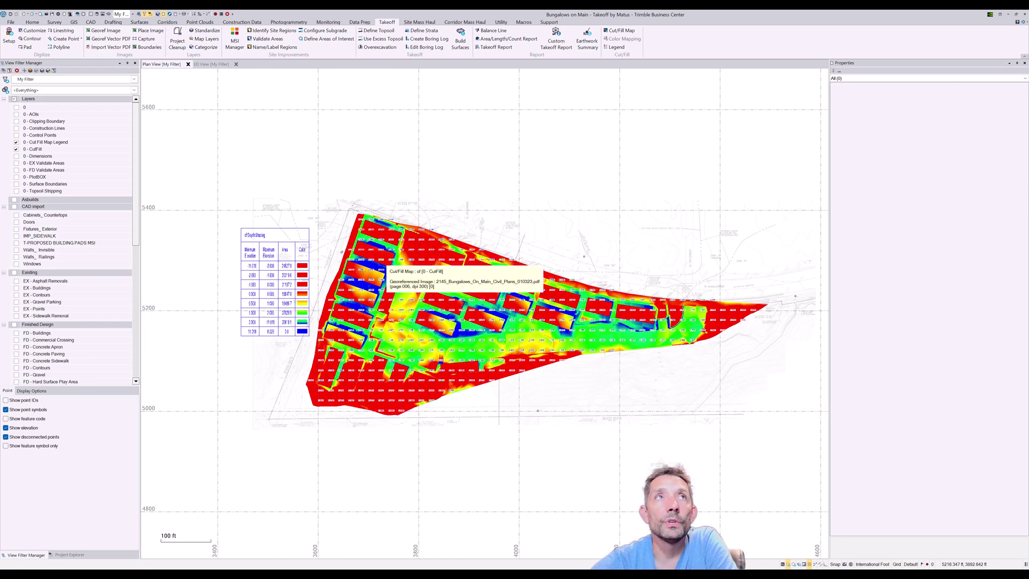
{"action": "scroll", "coordinate": [483, 308], "scroll_direction": "up", "scroll_amount": 8}
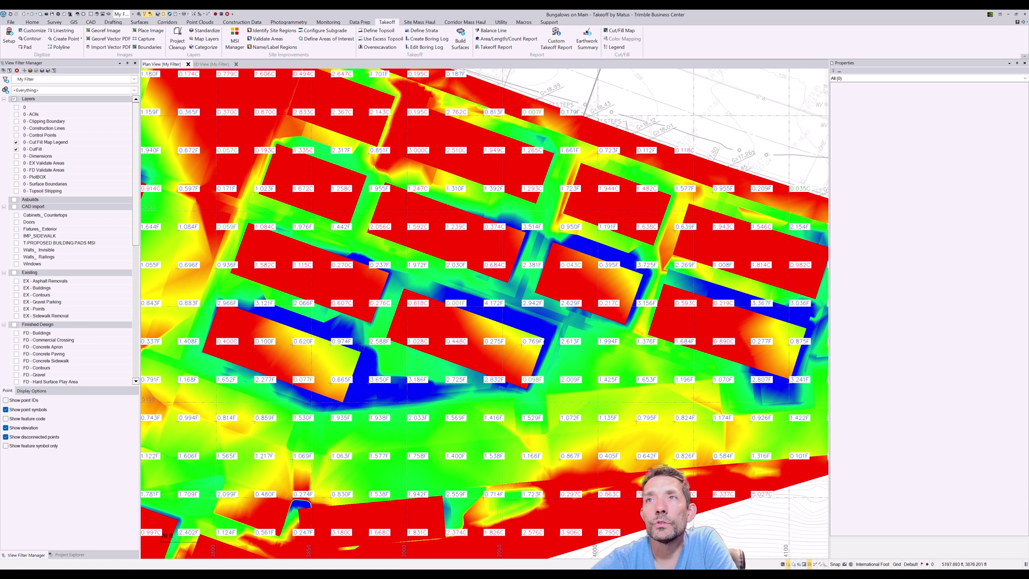
{"action": "scroll", "coordinate": [372, 337], "scroll_direction": "down", "scroll_amount": 8}
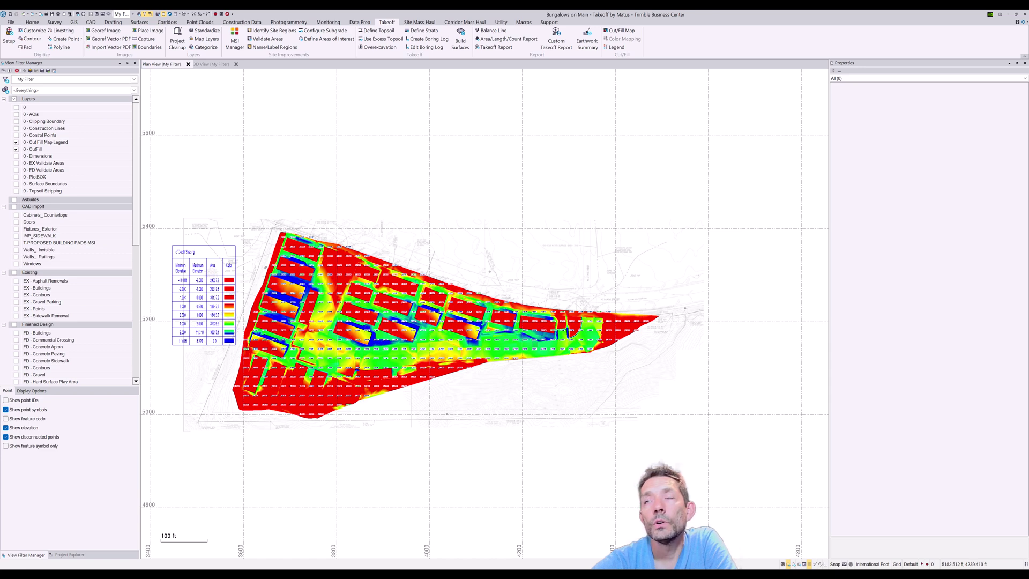
{"action": "left_click", "coordinate": [566, 341]}
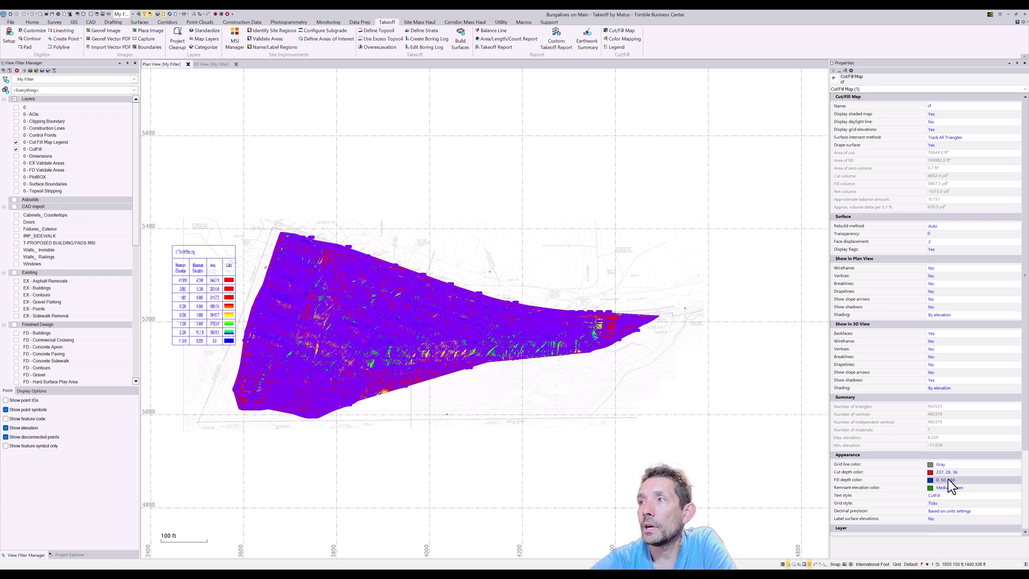
Step: Set Display daylight line to Yes for the cut/fill map, then deselect it
{"action": "scroll", "coordinate": [947, 475], "scroll_direction": "down", "scroll_amount": 1}
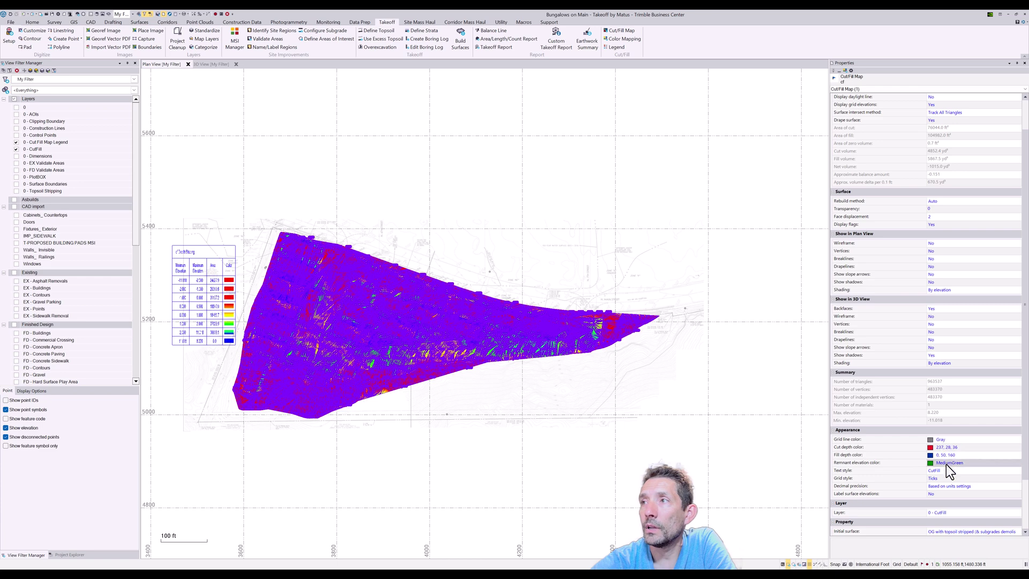
{"action": "scroll", "coordinate": [943, 459], "scroll_direction": "down", "scroll_amount": 2}
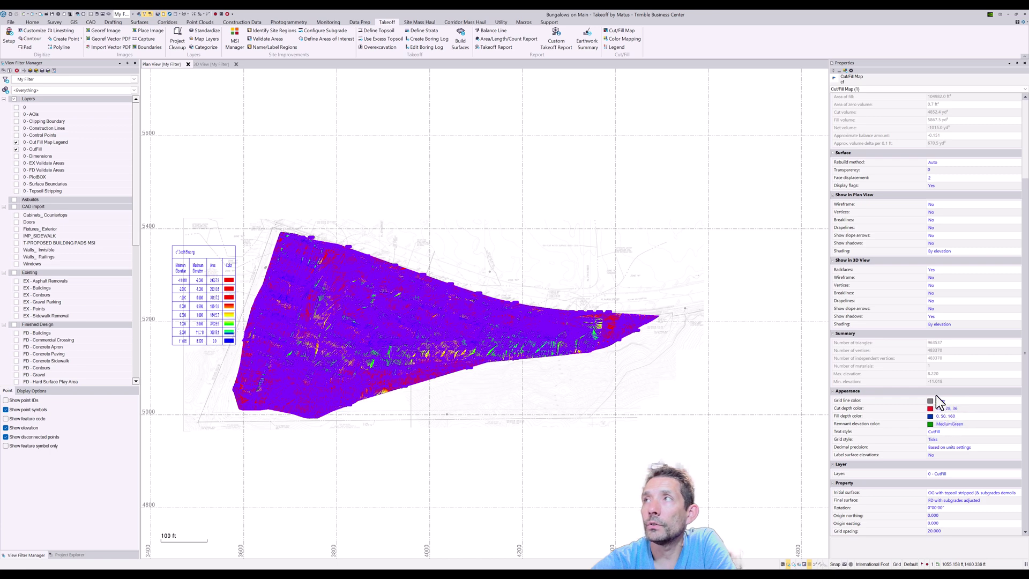
{"action": "scroll", "coordinate": [936, 381], "scroll_direction": "up", "scroll_amount": 3}
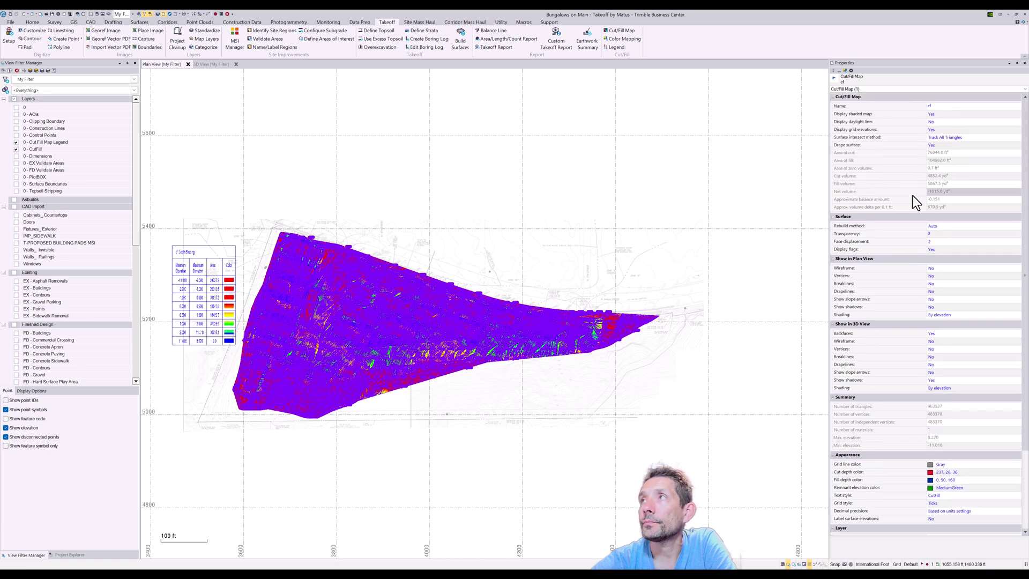
{"action": "left_click", "coordinate": [941, 123]}
{"action": "left_click", "coordinate": [934, 131]}
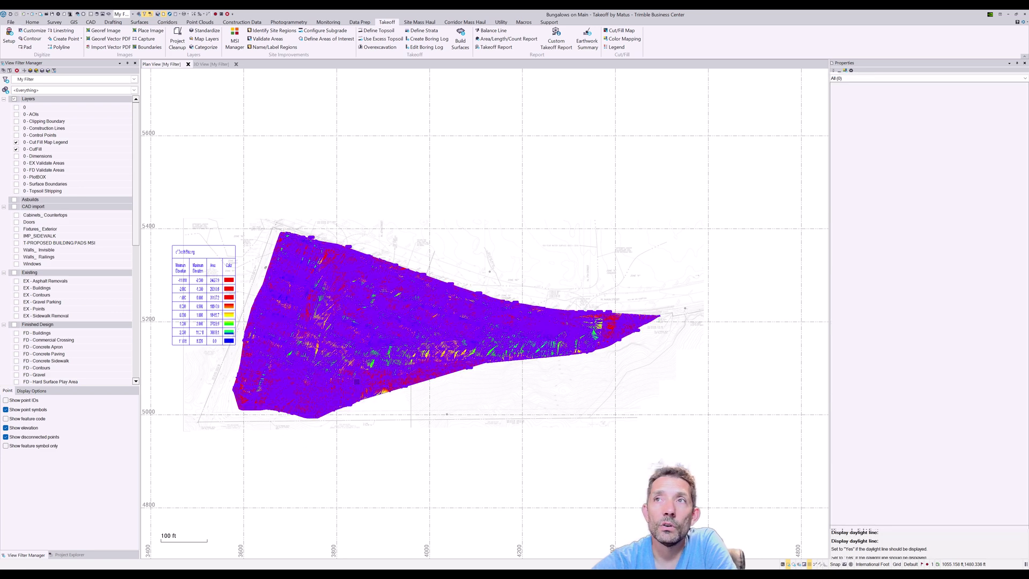
{"action": "scroll", "coordinate": [364, 299], "scroll_direction": "up", "scroll_amount": 3}
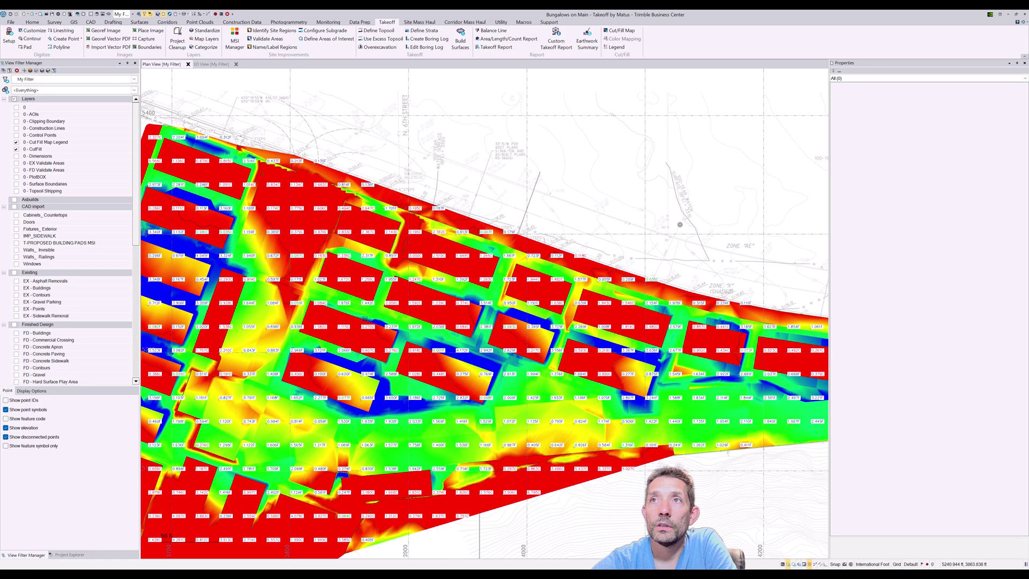
{"action": "scroll", "coordinate": [371, 341], "scroll_direction": "up", "scroll_amount": 3}
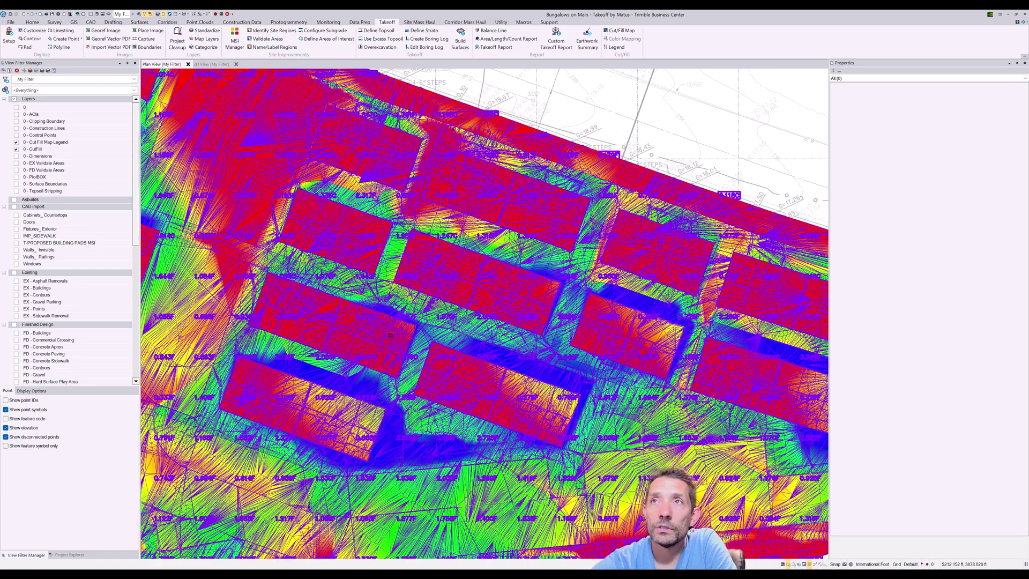
{"action": "left_click", "coordinate": [632, 79]}
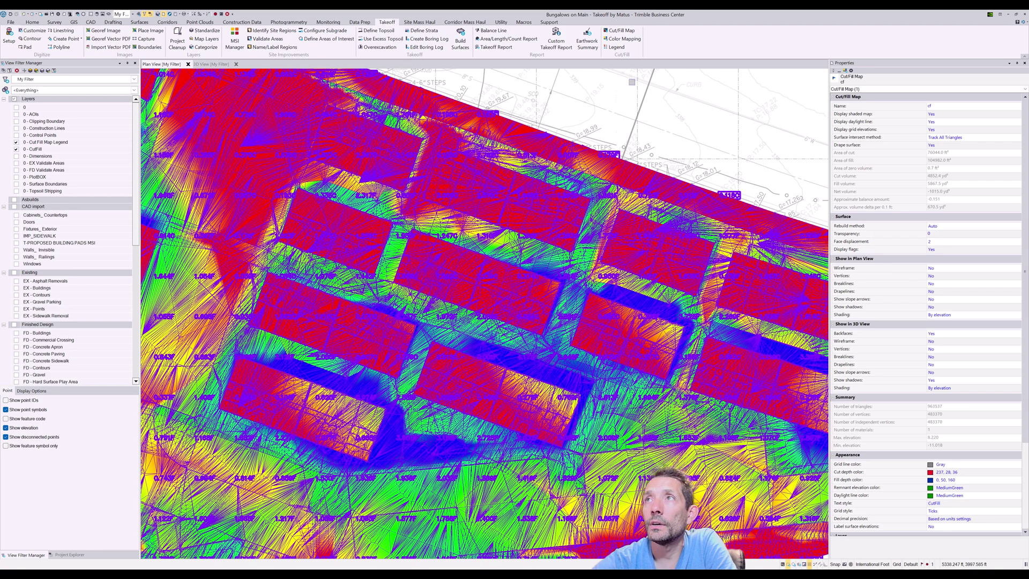
{"action": "key", "text": "Escape"}
{"action": "scroll", "coordinate": [610, 134], "scroll_direction": "down", "scroll_amount": 6}
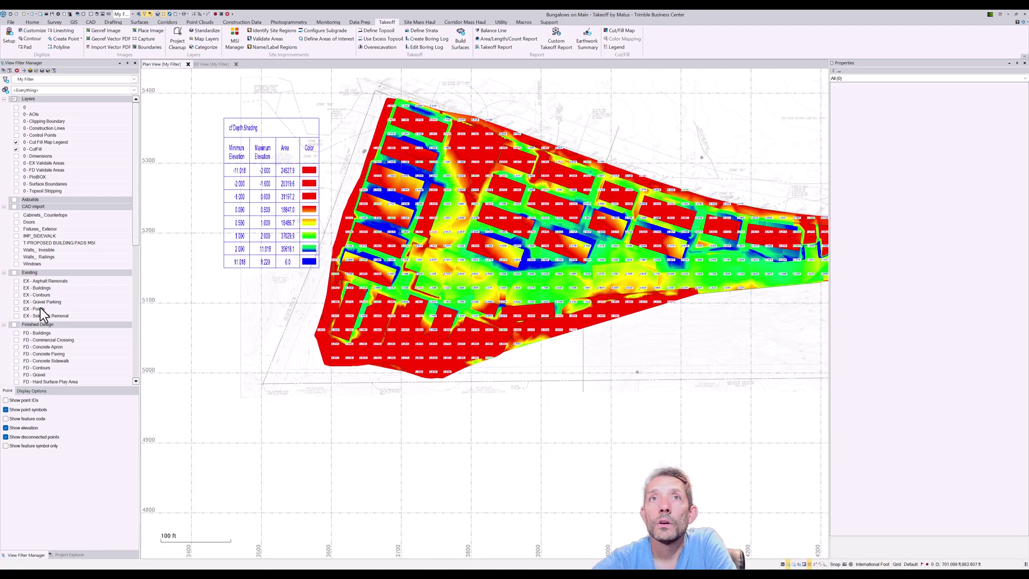
{"action": "scroll", "coordinate": [43, 314], "scroll_direction": "down", "scroll_amount": 8}
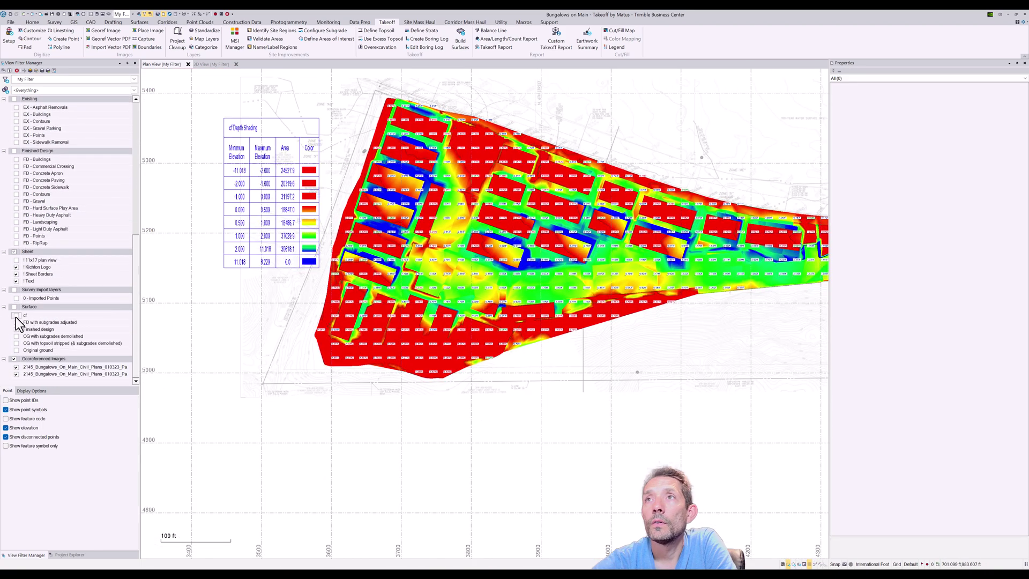
Step: Hide the cf surface shading in the View Filter Manager
{"action": "left_click", "coordinate": [16, 316]}
{"action": "scroll", "coordinate": [434, 151], "scroll_direction": "up", "scroll_amount": 3}
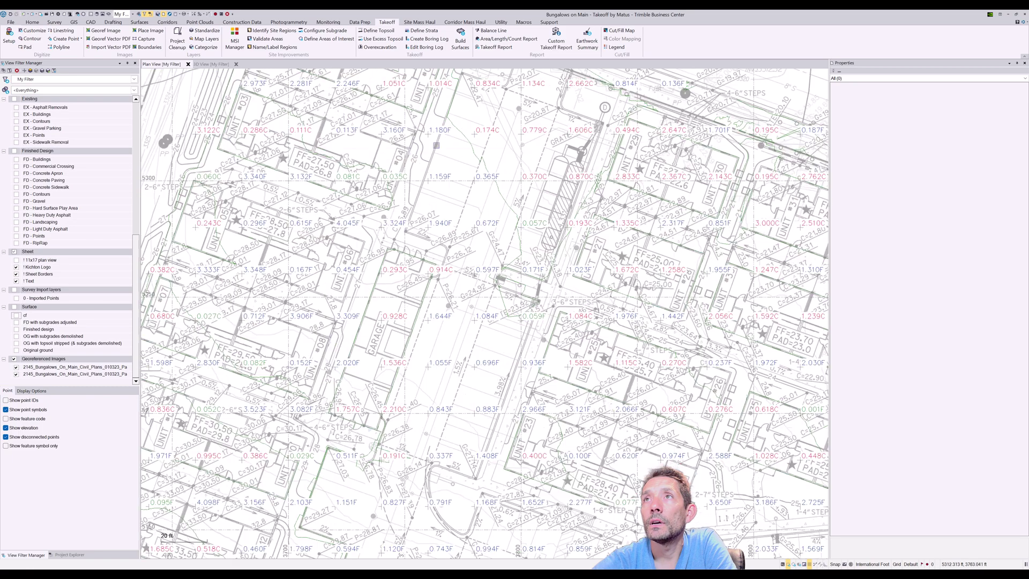
{"action": "scroll", "coordinate": [436, 145], "scroll_direction": "up", "scroll_amount": 1}
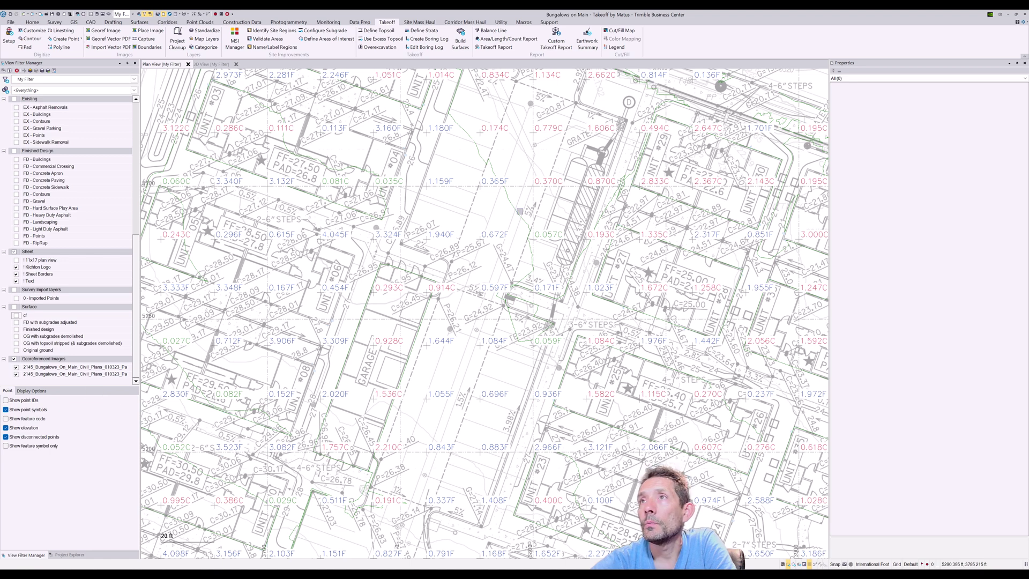
Step: Set the cut/fill map's Display daylight line to No, then deselect the map
{"action": "key", "text": "ctrl+a"}
{"action": "key", "text": "Escape"}
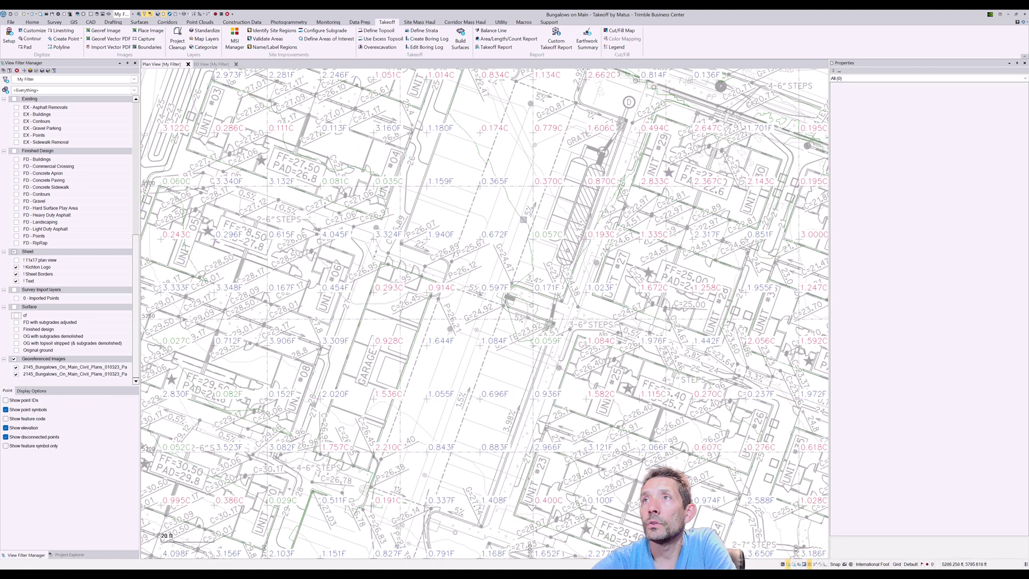
{"action": "left_click", "coordinate": [526, 218]}
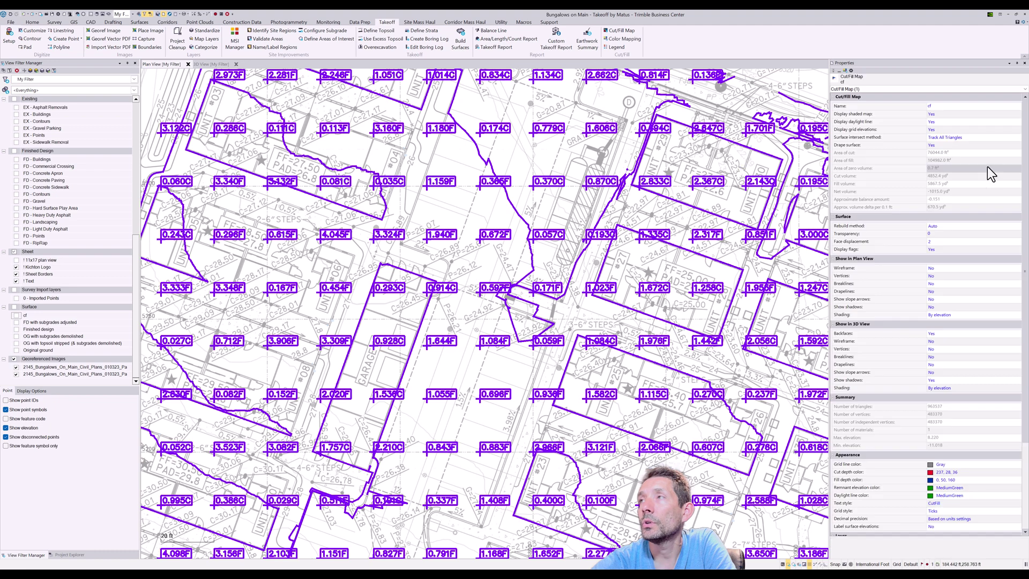
{"action": "left_click", "coordinate": [967, 121]}
{"action": "left_click", "coordinate": [964, 134]}
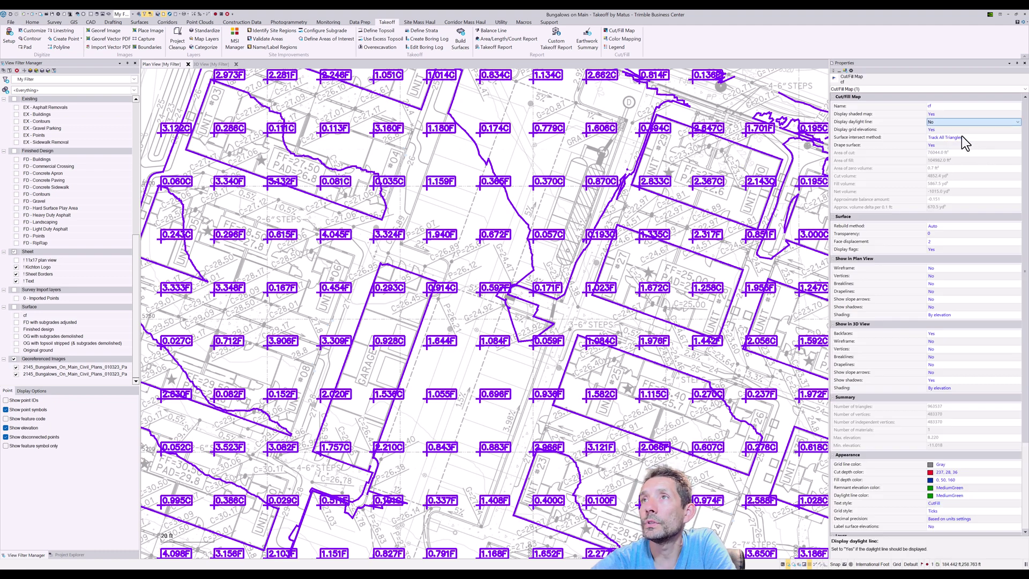
{"action": "scroll", "coordinate": [711, 221], "scroll_direction": "down", "scroll_amount": 4}
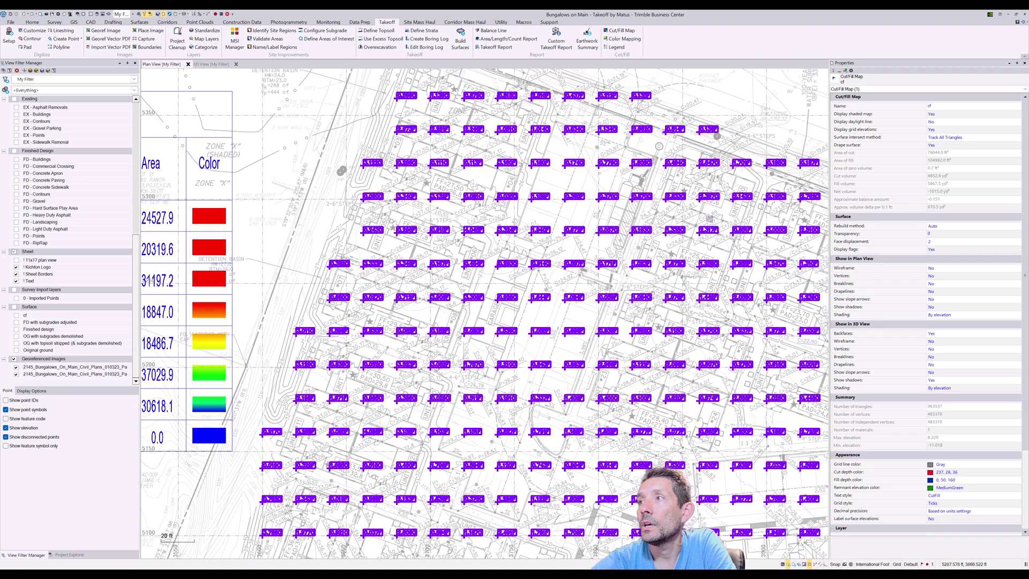
{"action": "left_click", "coordinate": [766, 115]}
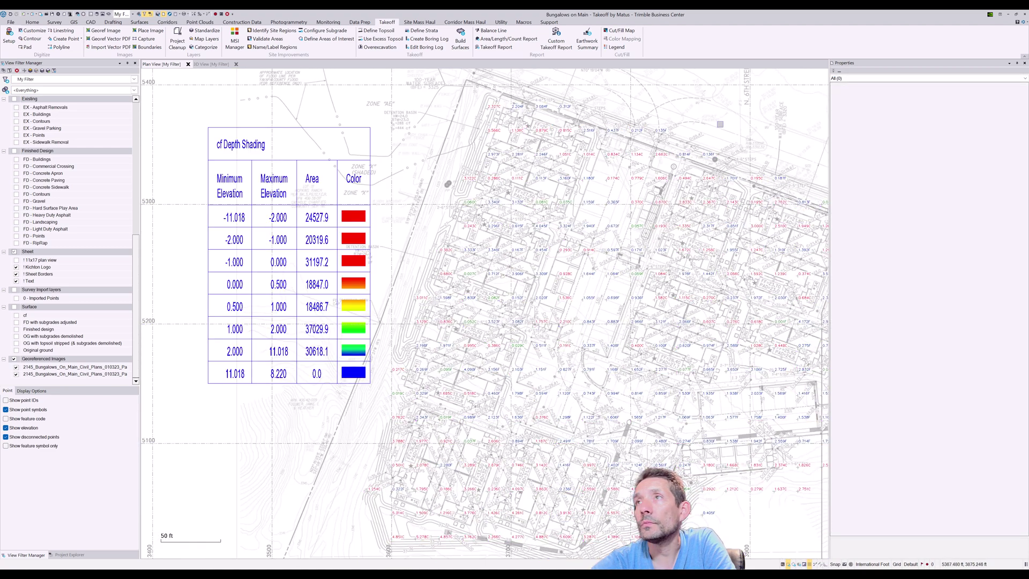